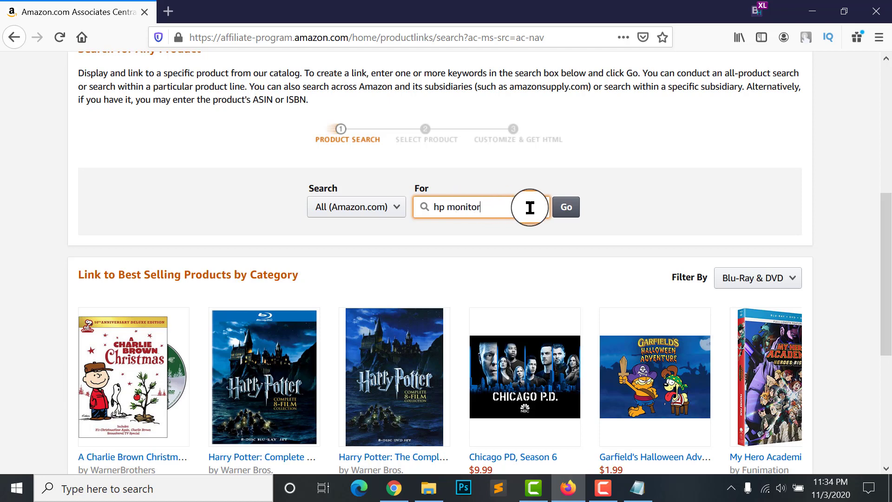
Run the 'hp monitor' catalog search and scroll through the 1,709 results
left_click(568, 209)
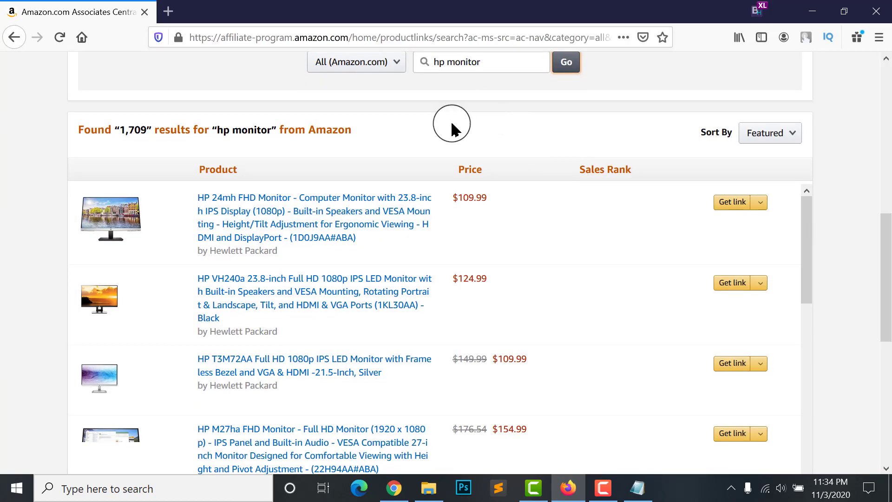
scroll(438, 103, "up", 2)
scroll(178, 227, "down", 2)
scroll(178, 227, "down", 3)
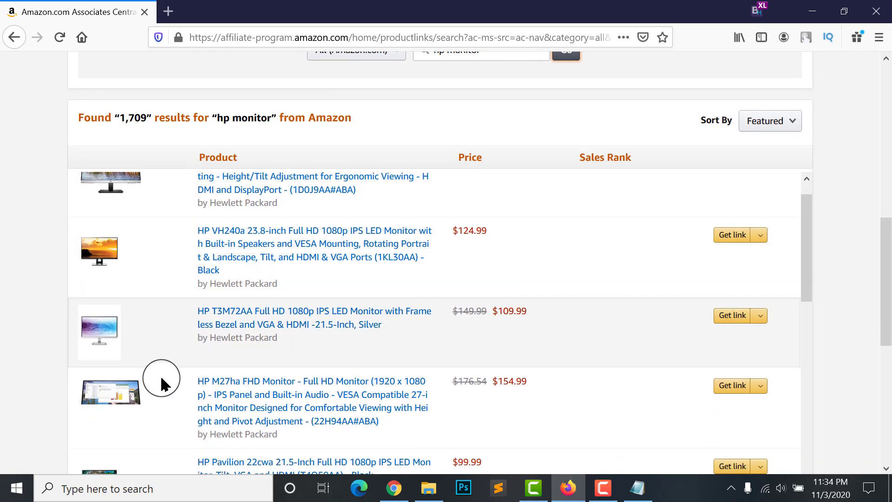
scroll(325, 372, "up", 3)
scroll(669, 93, "down", 1)
scroll(271, 232, "down", 1)
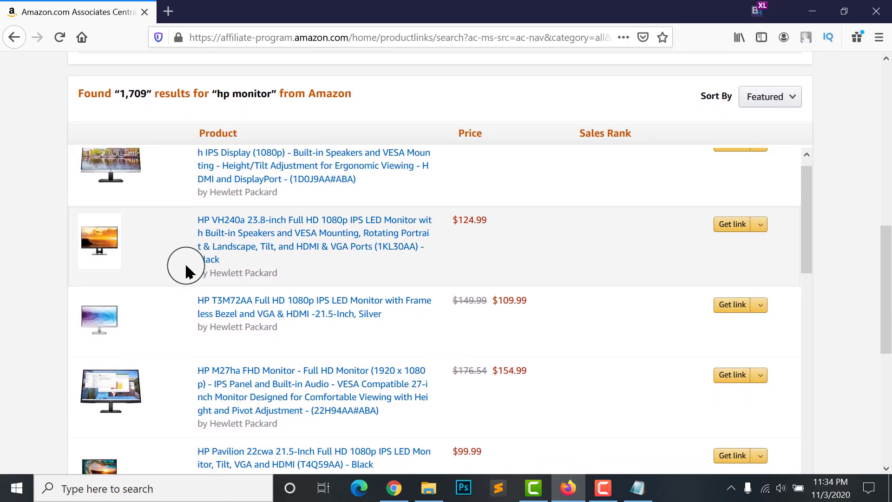
scroll(129, 249, "up", 1)
scroll(319, 390, "down", 1)
scroll(319, 389, "up", 4)
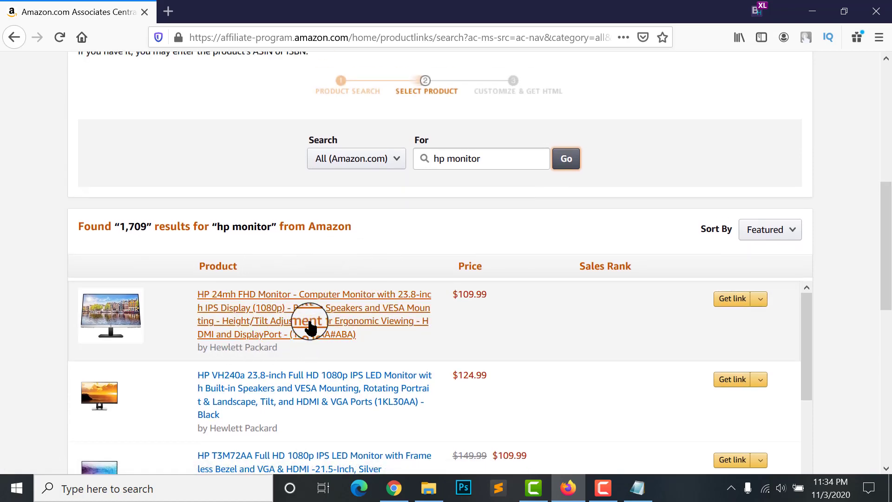
scroll(275, 321, "up", 1)
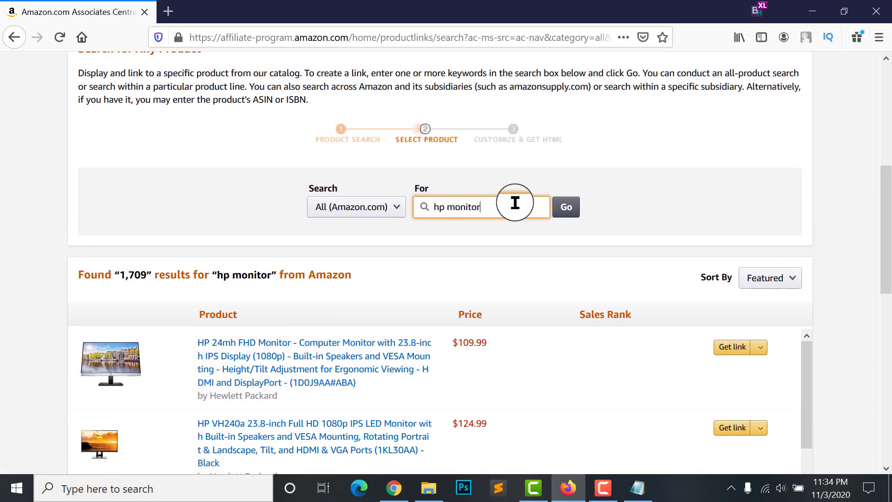
Highlight the 'hp monitor' search text, then keep browsing the HP monitor listings
left_click_drag(514, 203, 423, 203)
left_click(414, 265)
scroll(243, 319, "down", 1)
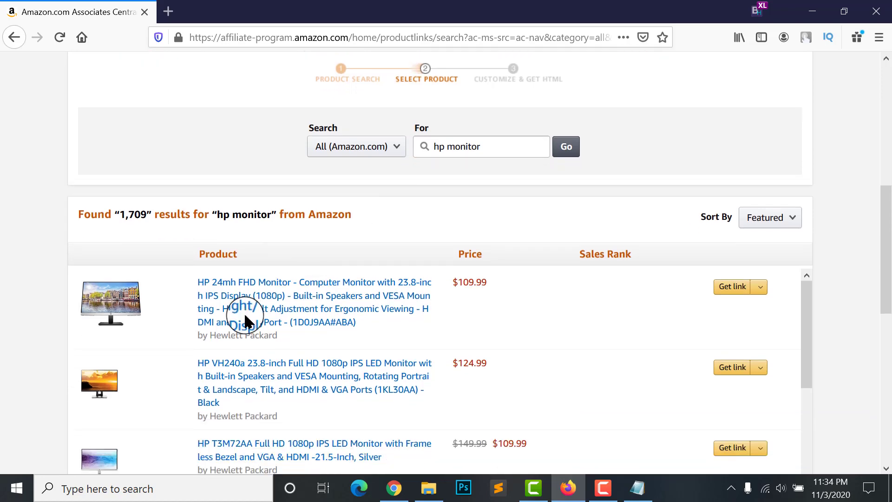
scroll(413, 334, "down", 2)
scroll(414, 335, "up", 1)
scroll(860, 183, "down", 1)
scroll(861, 183, "up", 2)
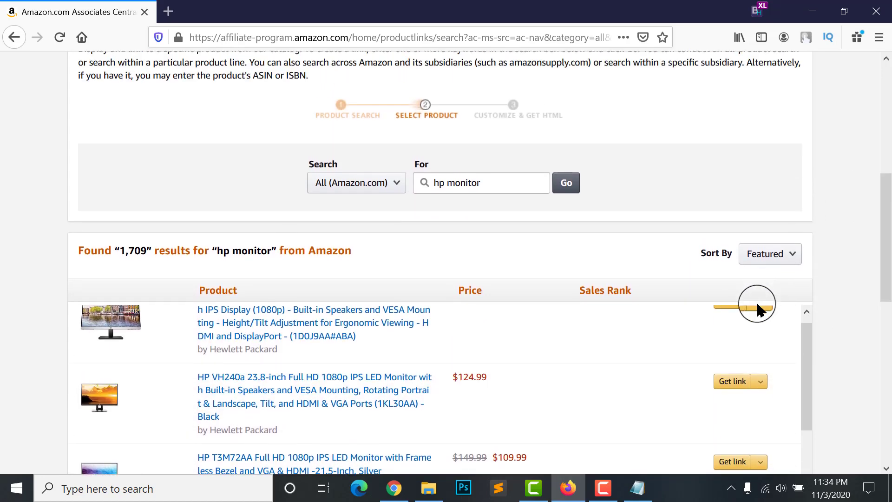
scroll(784, 191, "down", 2)
scroll(744, 344, "up", 3)
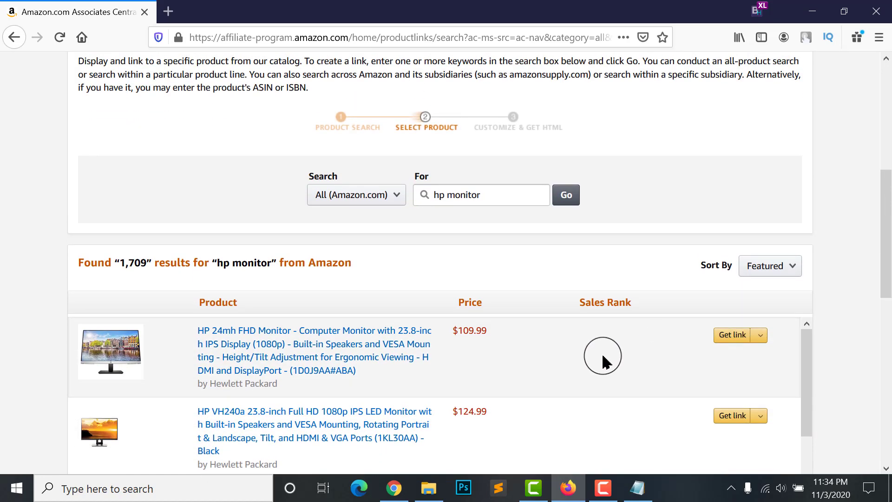
scroll(701, 411, "down", 3)
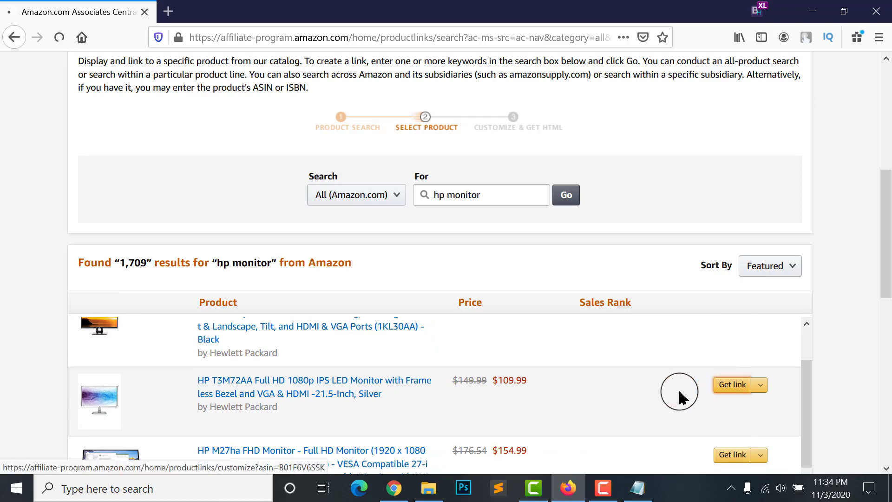
Open the link builder for the HP T3M72AA monitor and highlight its embed code
left_click(733, 393)
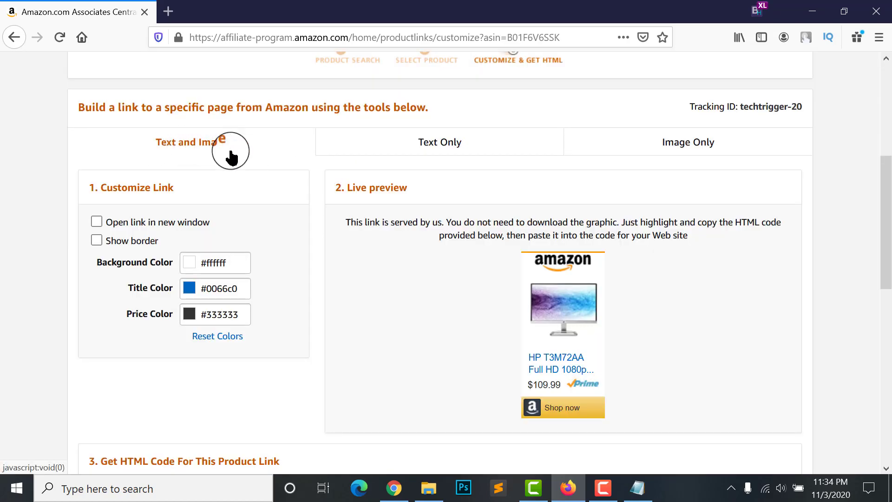
scroll(507, 243, "down", 3)
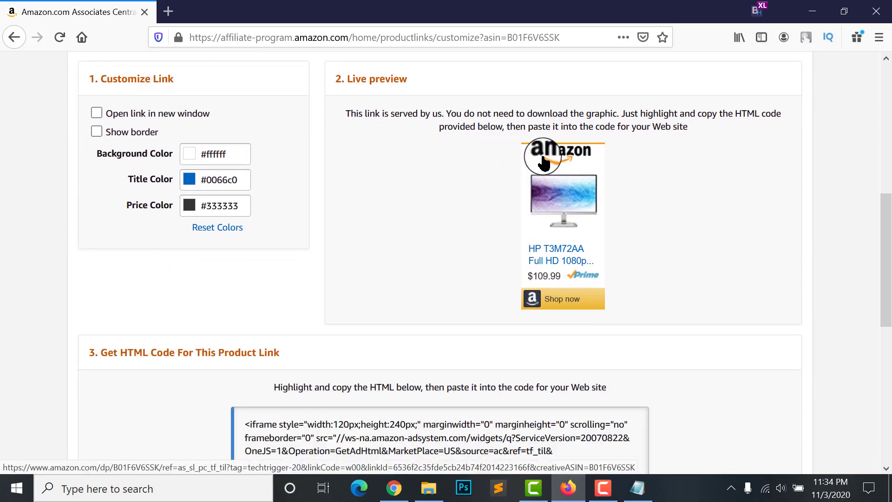
scroll(545, 163, "up", 1)
scroll(422, 189, "down", 2)
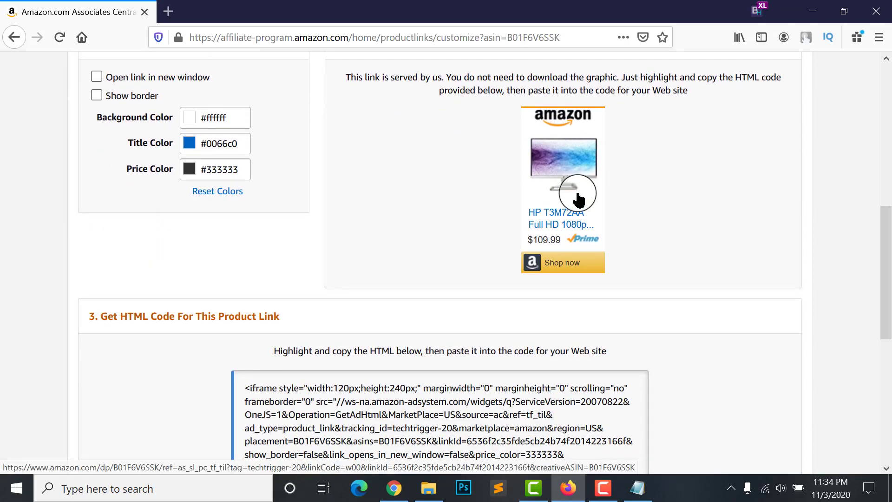
scroll(578, 195, "down", 4)
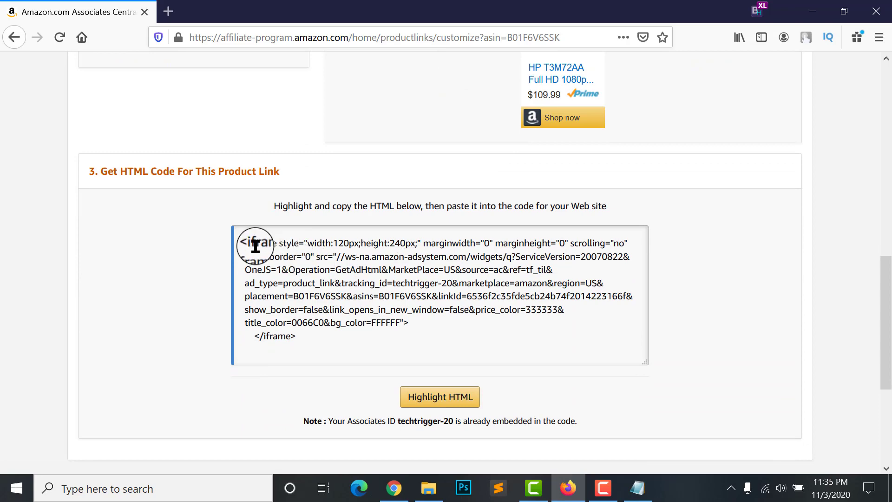
left_click(266, 303)
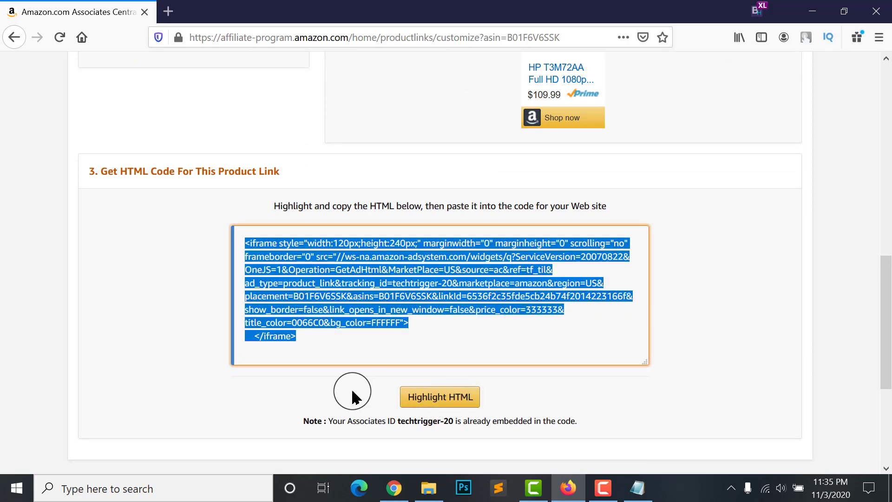
Scroll back up through the HP T3M72AA Customize and Get HTML page
scroll(478, 284, "up", 3)
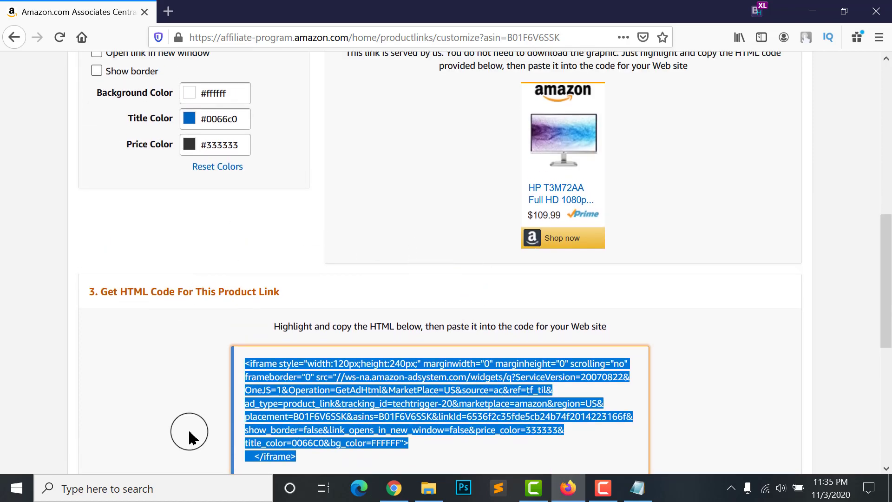
scroll(279, 314, "down", 2)
scroll(367, 330, "up", 4)
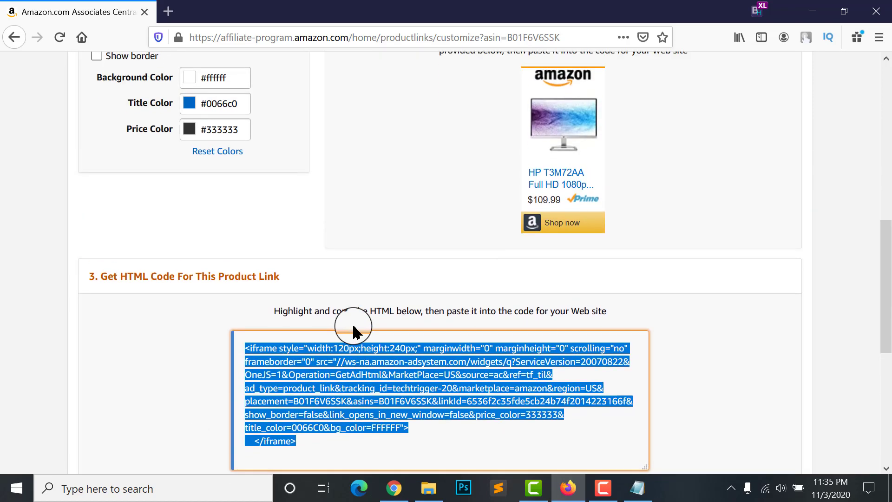
scroll(553, 264, "up", 1)
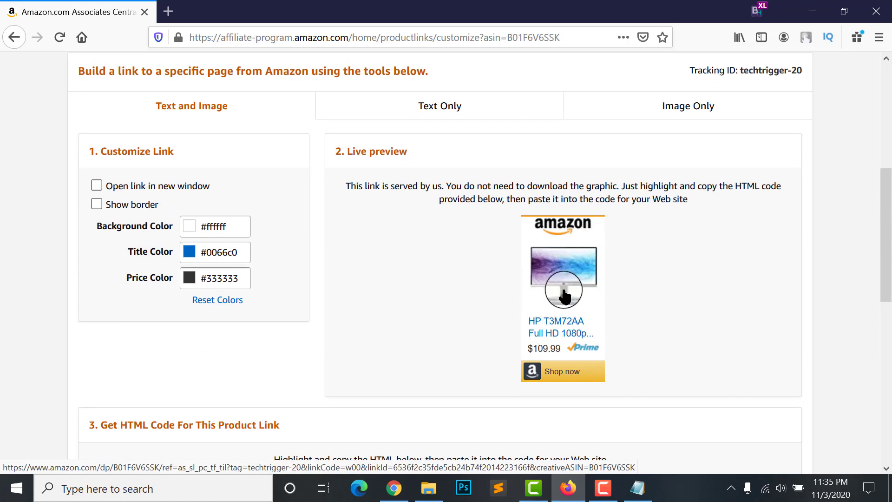
scroll(564, 295, "up", 2)
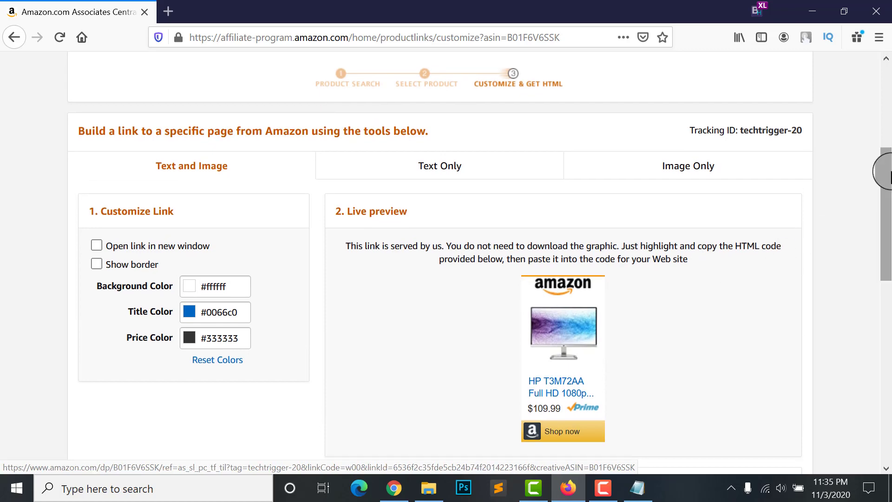
left_click_drag(887, 173, 887, 150)
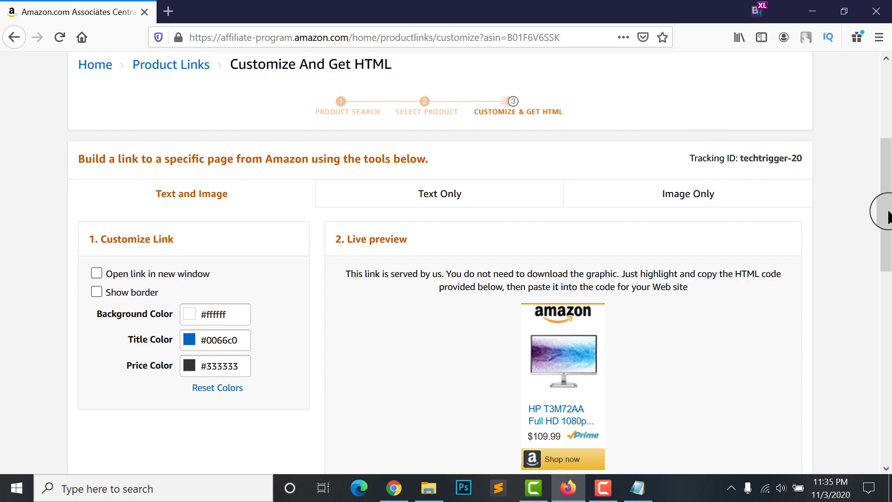
scroll(420, 109, "down", 3)
scroll(438, 135, "up", 1)
Switch to the Text Only link format and select the standard product URL
left_click(439, 133)
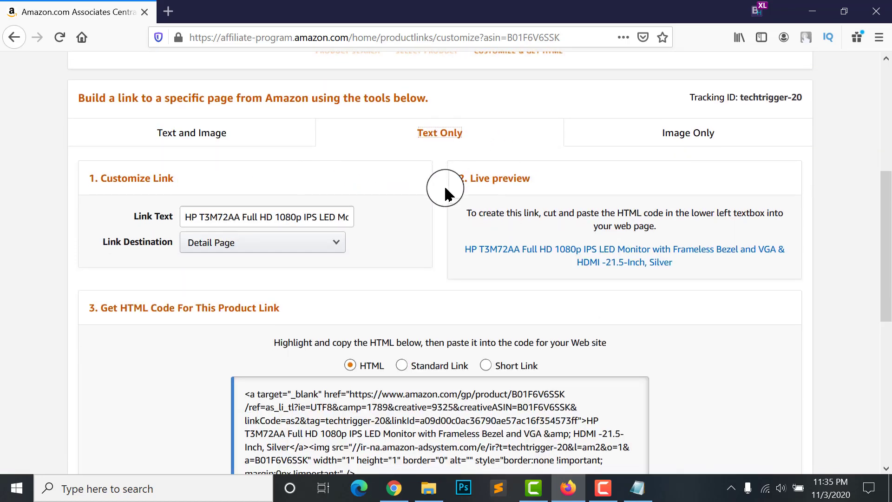
scroll(590, 177, "down", 3)
scroll(294, 208, "up", 1)
scroll(405, 244, "down", 2)
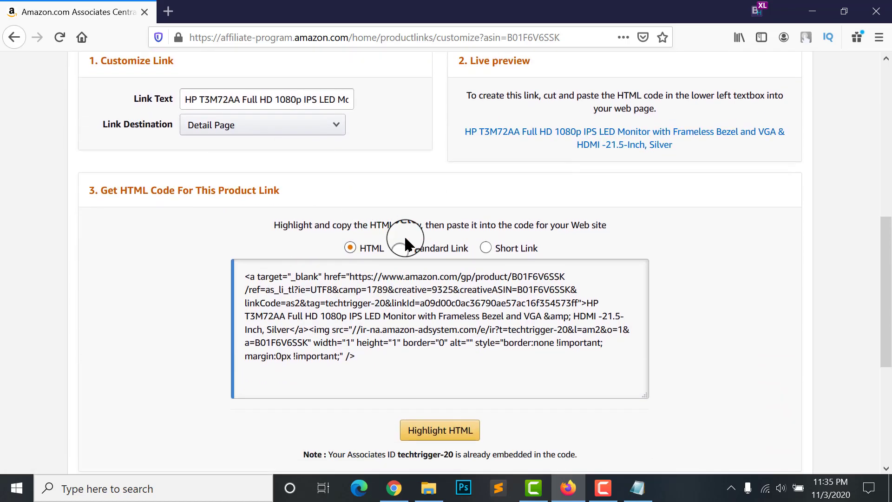
scroll(406, 244, "down", 1)
left_click(401, 188)
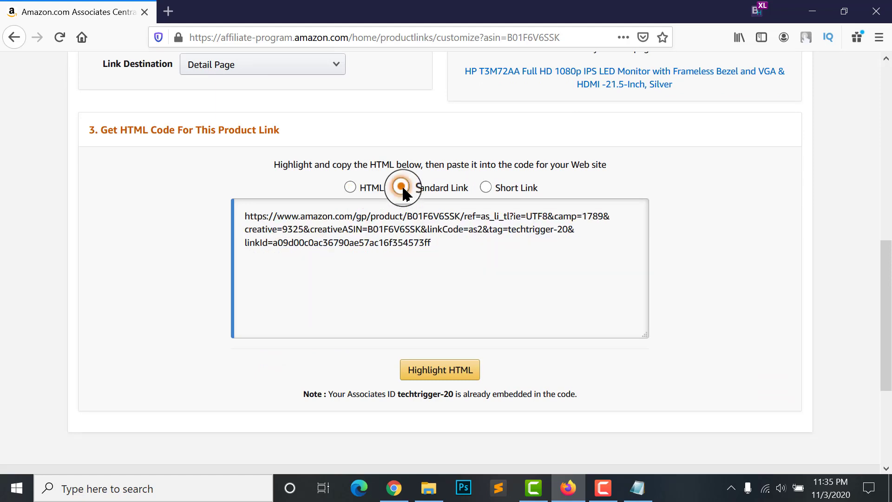
left_click(442, 239)
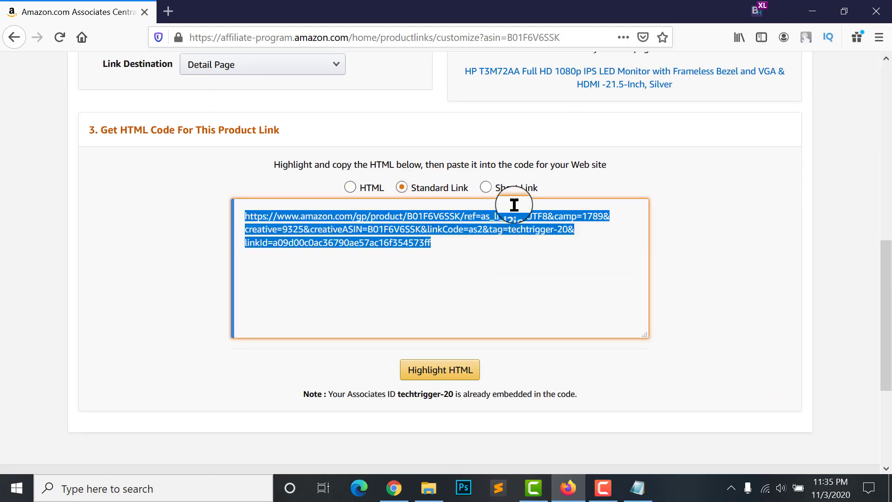
Switch to the short amzn.to link and copy it
left_click(483, 188)
left_click(383, 224)
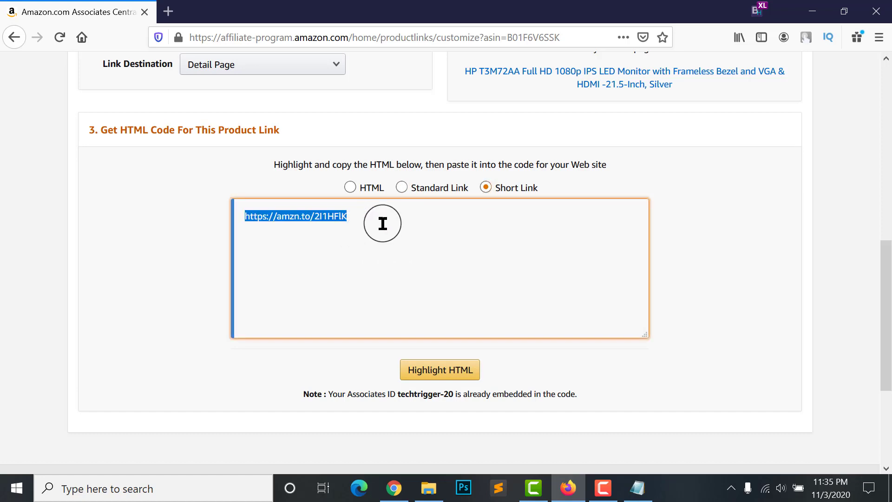
right_click(283, 218)
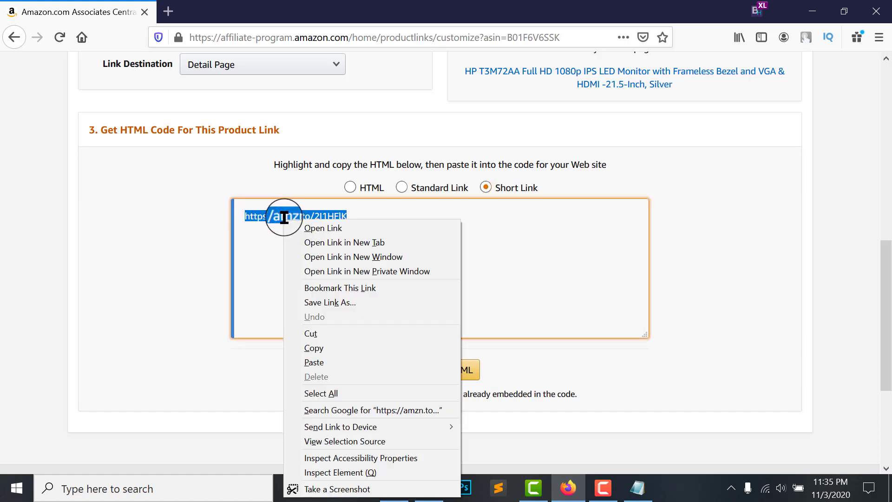
key("Escape")
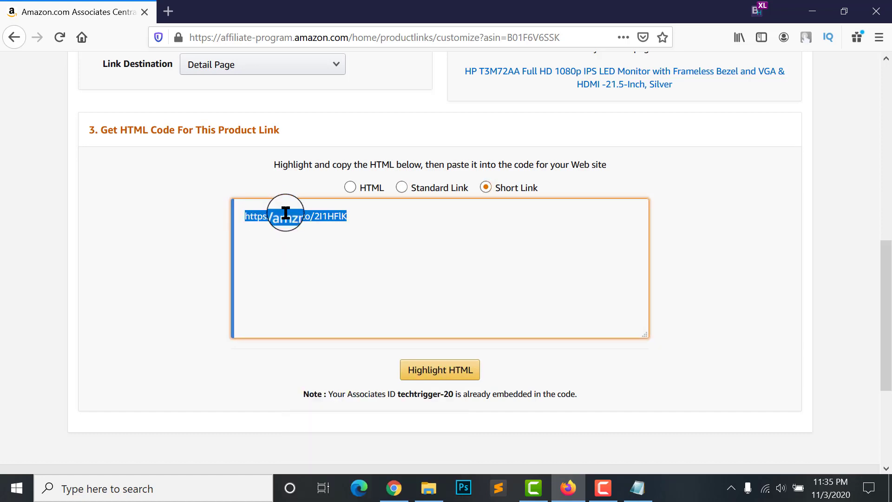
right_click(285, 213)
left_click(319, 359)
Return the link builder to the Text and Image format
scroll(473, 255, "up", 1)
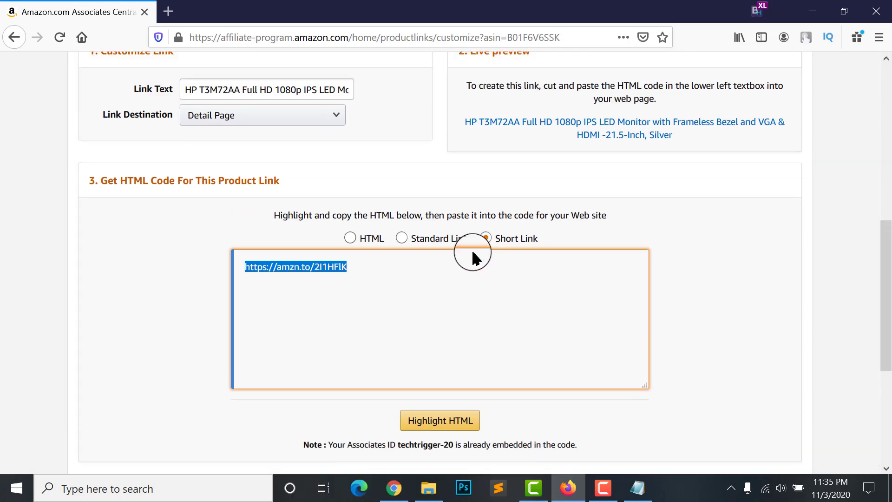
scroll(473, 256, "up", 4)
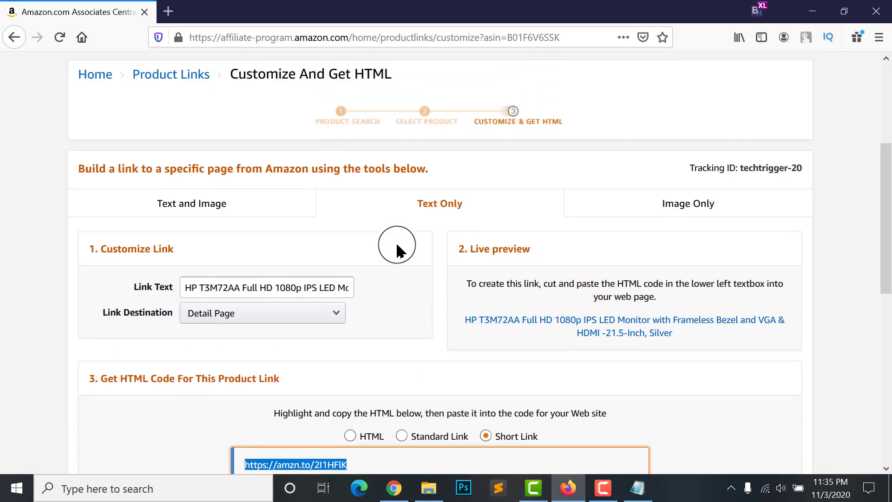
left_click(199, 205)
scroll(354, 225, "down", 1)
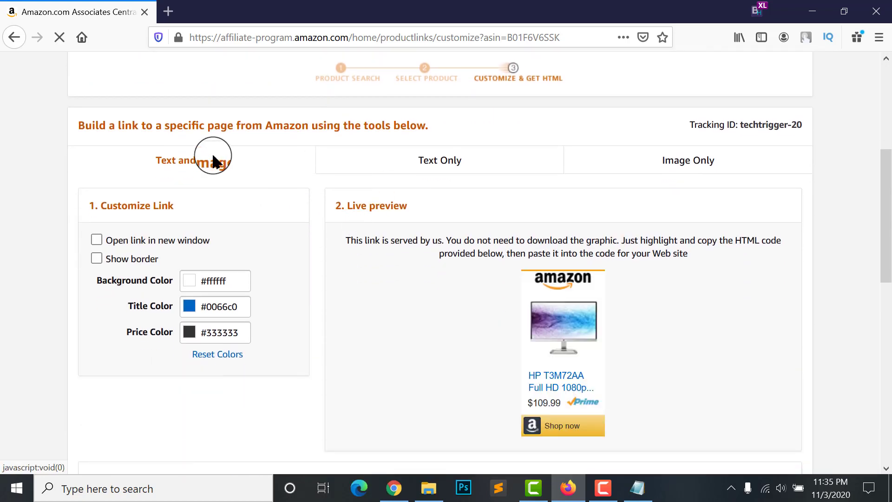
scroll(534, 307, "down", 3)
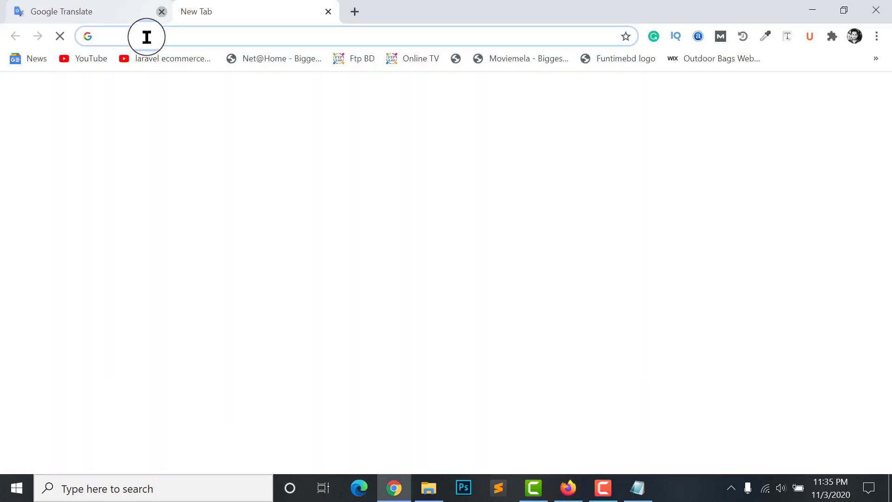
Open the copied amzn.to short link in Google Chrome
left_click(159, 10)
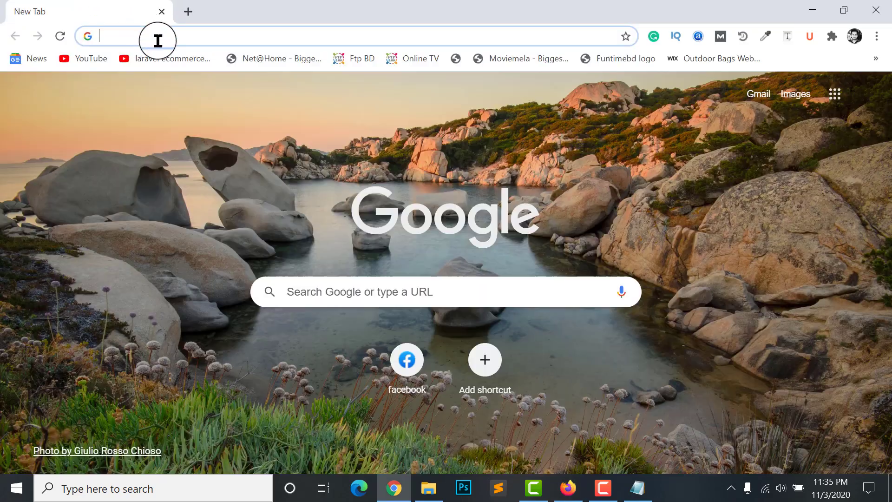
key("ctrl+v")
key("Return")
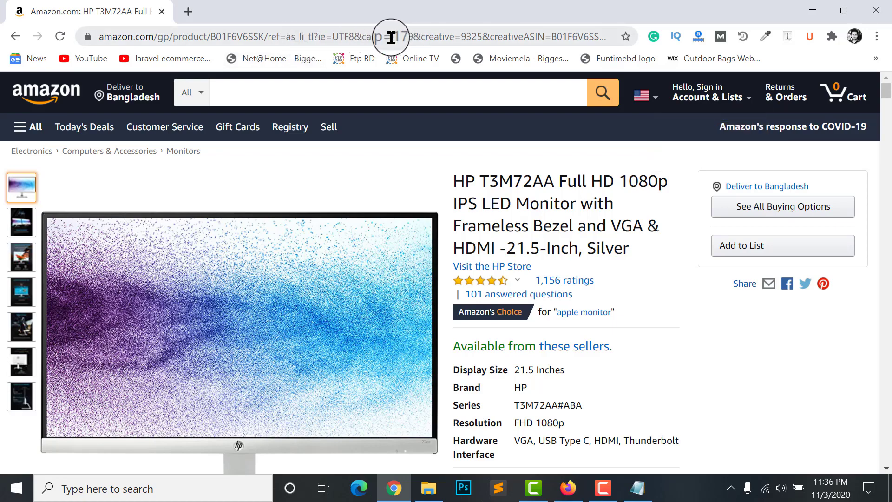
Check the techtrigger-20 tag in the product address, then return to Firefox
left_click_drag(553, 39, 372, 43)
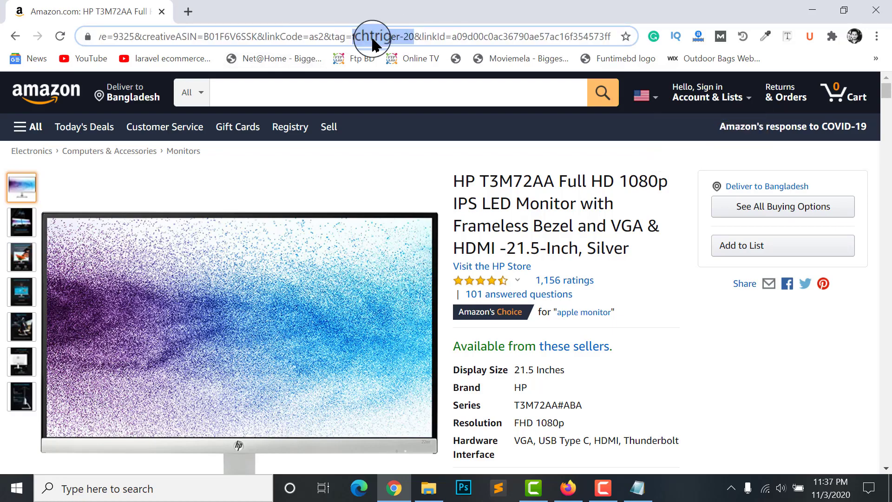
left_click(220, 129)
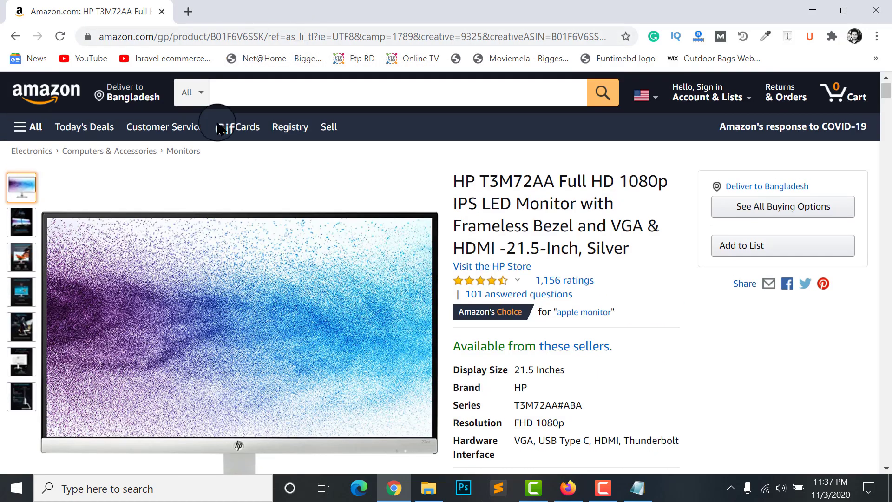
scroll(564, 220, "down", 15)
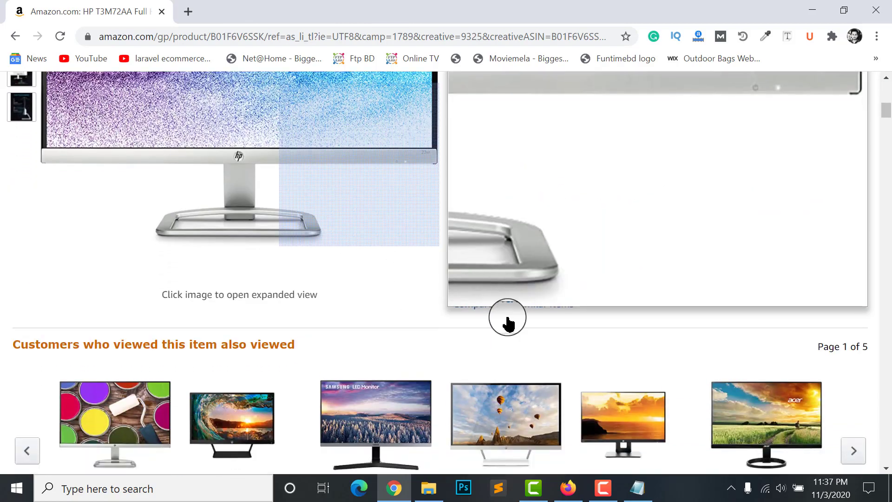
scroll(404, 270, "up", 3)
key("alt+Tab")
scroll(398, 223, "up", 3)
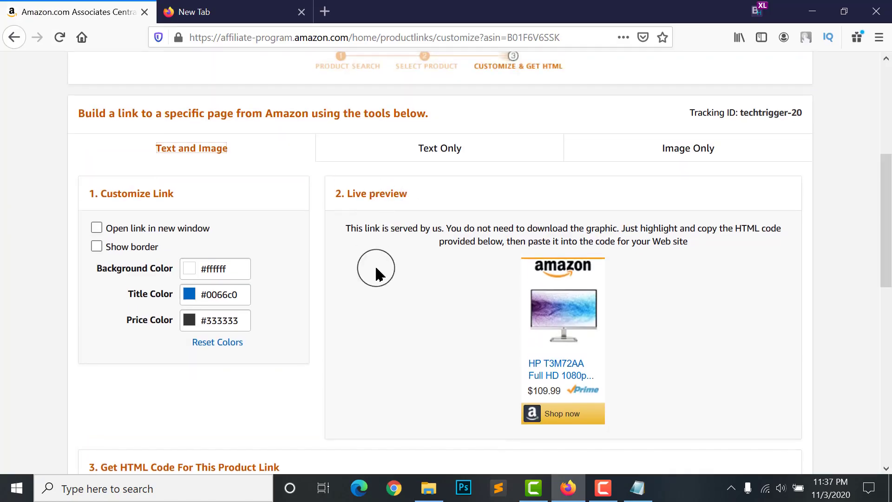
Load the amzn.to short link in Firefox's new tab to reach Amazon.com's home page
scroll(470, 238, "up", 2)
scroll(182, 218, "up", 2)
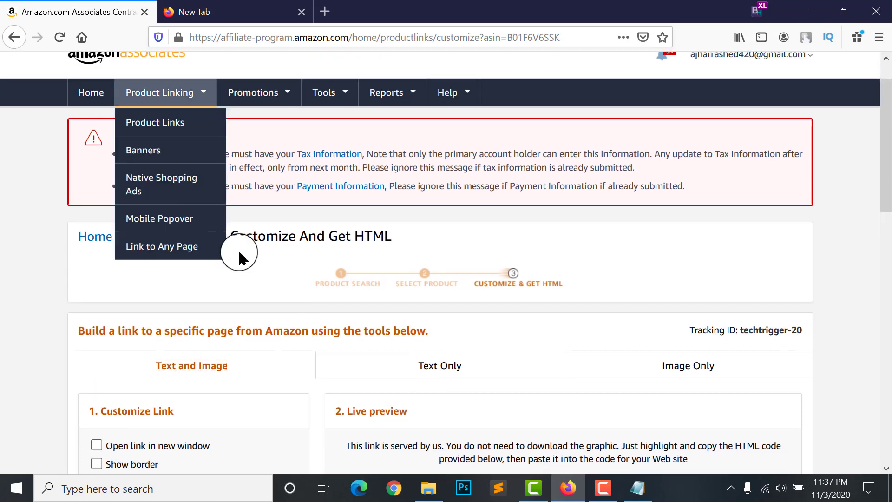
left_click(199, 11)
type("https://amzn.to/2I1HFlK")
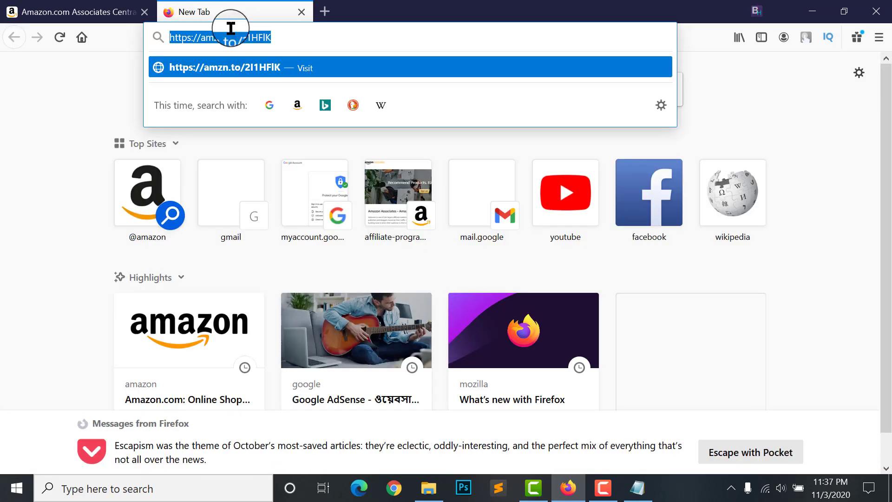
key("Return")
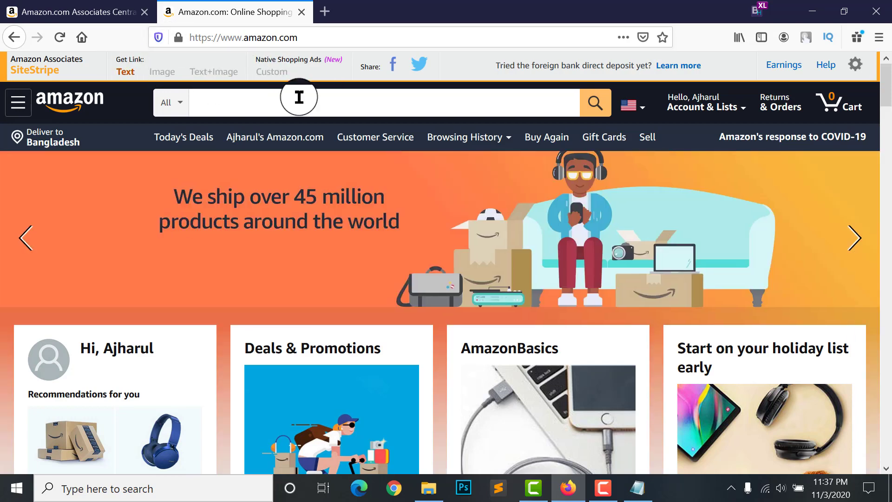
scroll(597, 274, "down", 2)
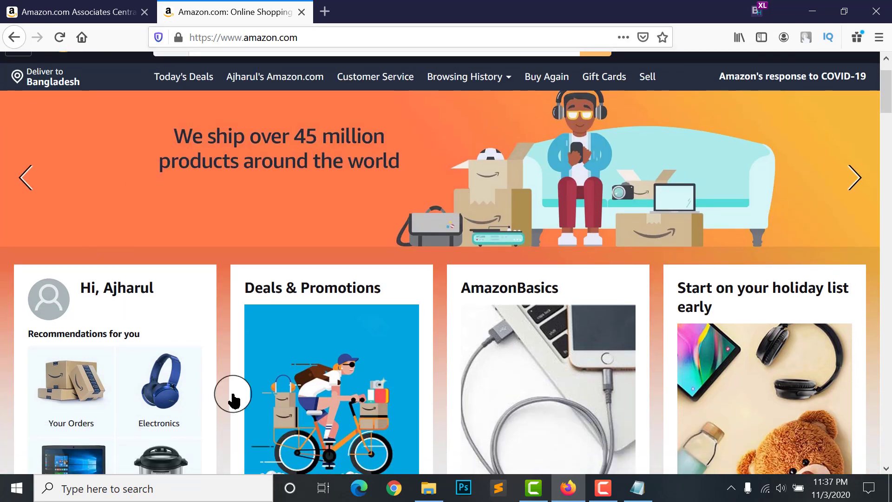
scroll(232, 394, "down", 1)
scroll(290, 165, "up", 2)
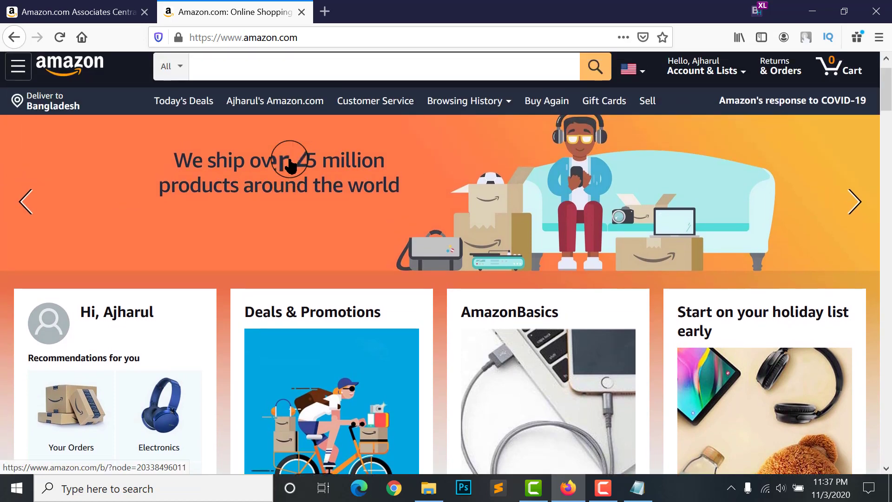
scroll(290, 165, "up", 1)
left_click(126, 71)
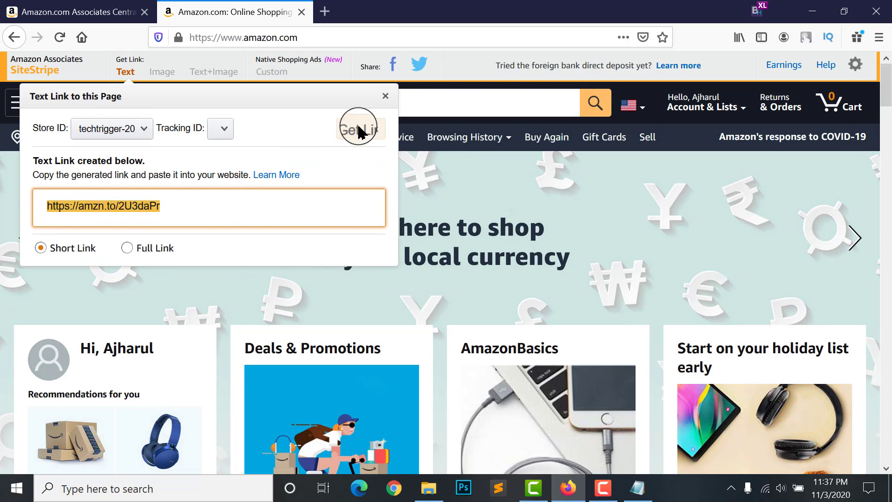
left_click(140, 251)
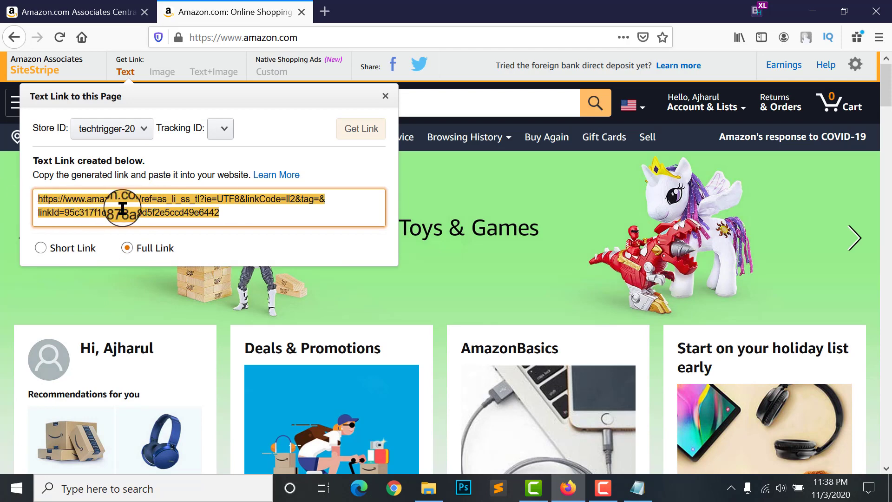
left_click(47, 246)
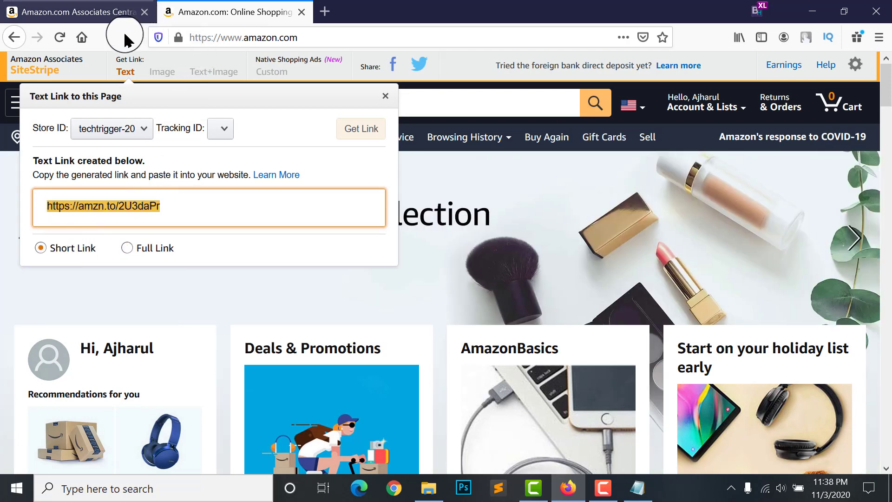
left_click(122, 73)
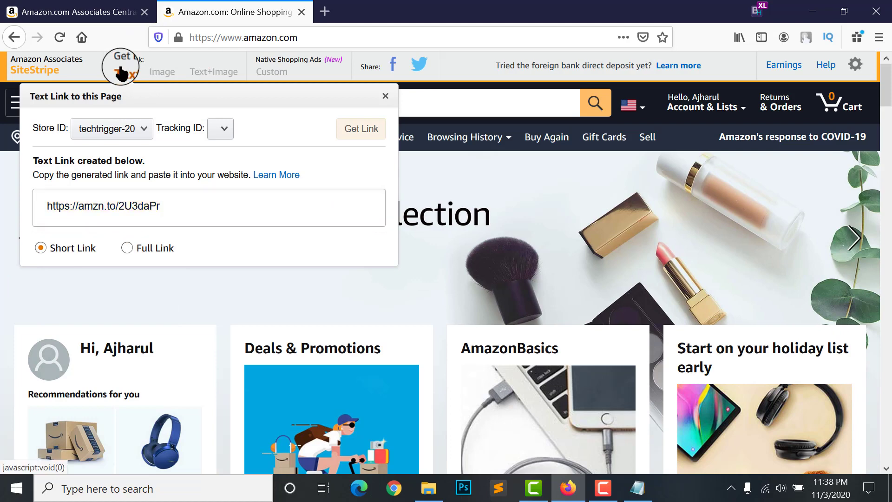
left_click(79, 205)
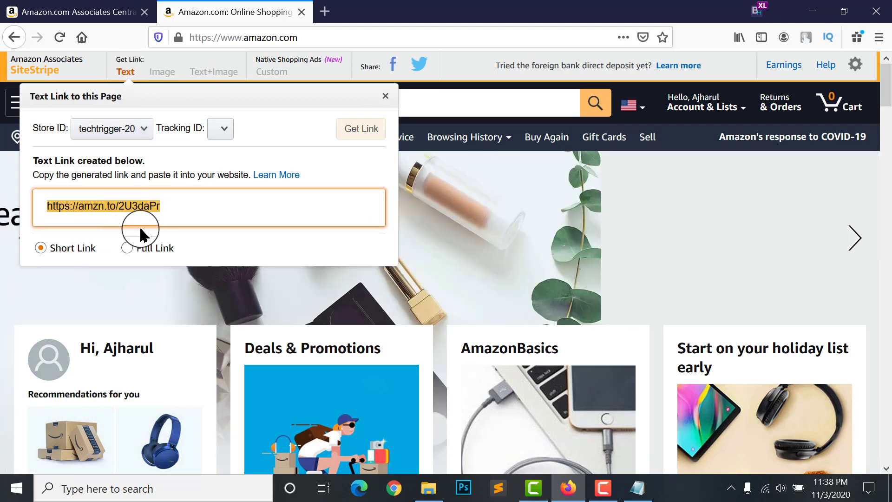
left_click(877, 102)
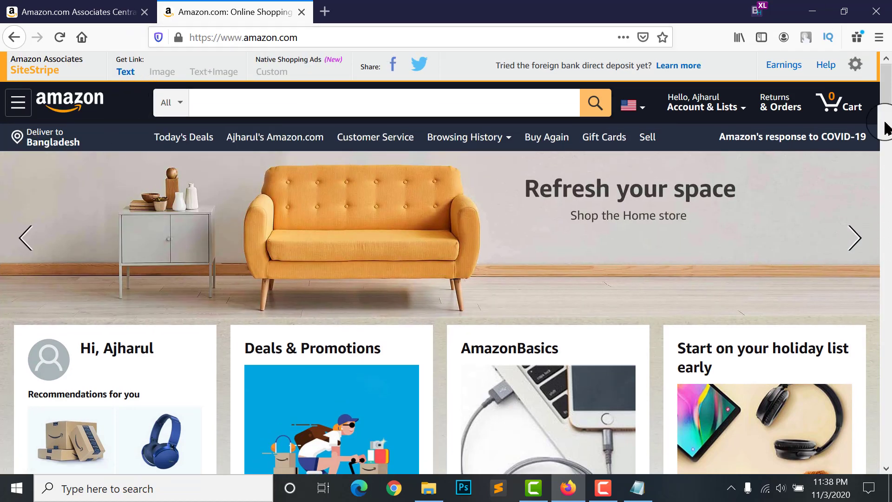
Search Amazon.com for 'realme 7 pro' using the search suggestion
scroll(888, 122, "down", 15)
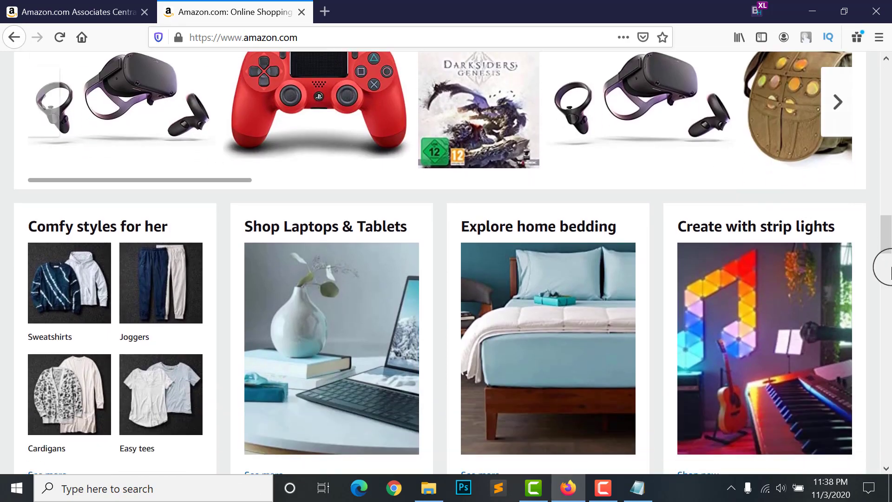
left_click_drag(888, 267, 258, 320)
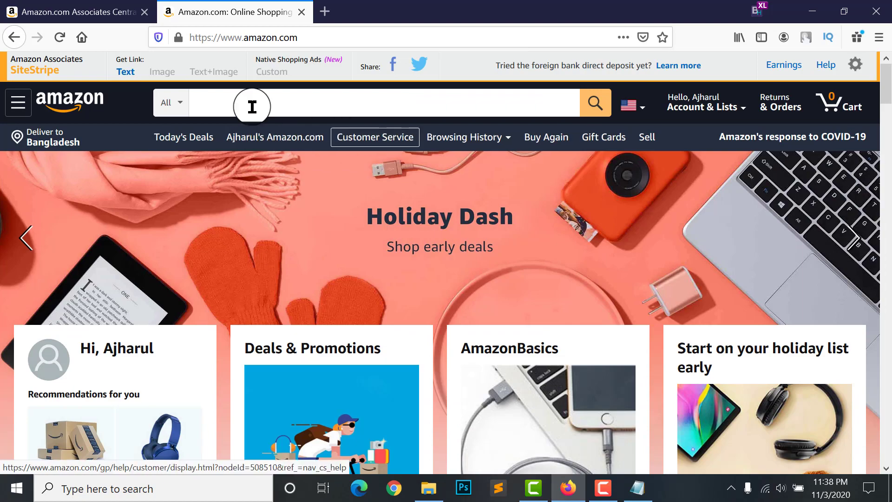
scroll(349, 268, "down", 5)
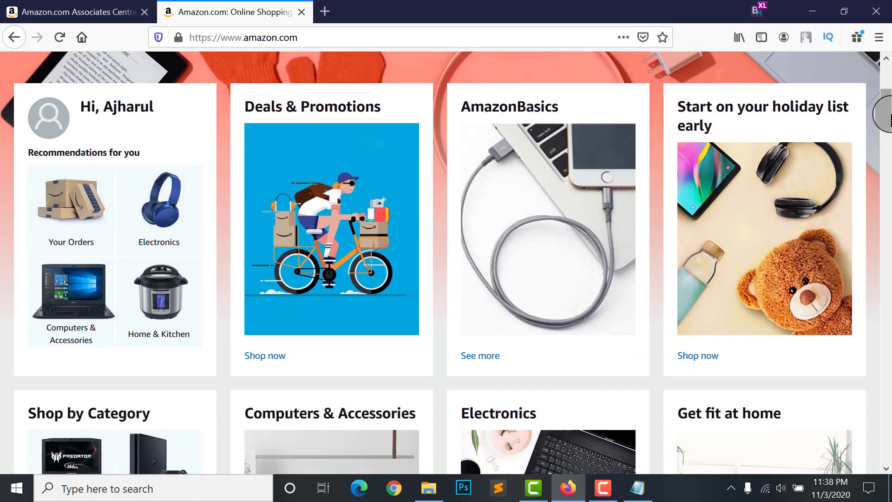
left_click_drag(885, 114, 885, 63)
left_click(249, 96)
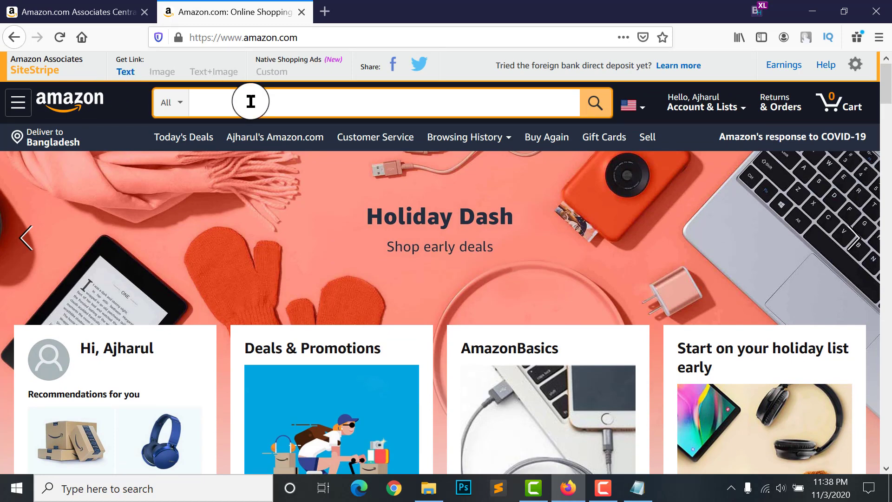
type("realme")
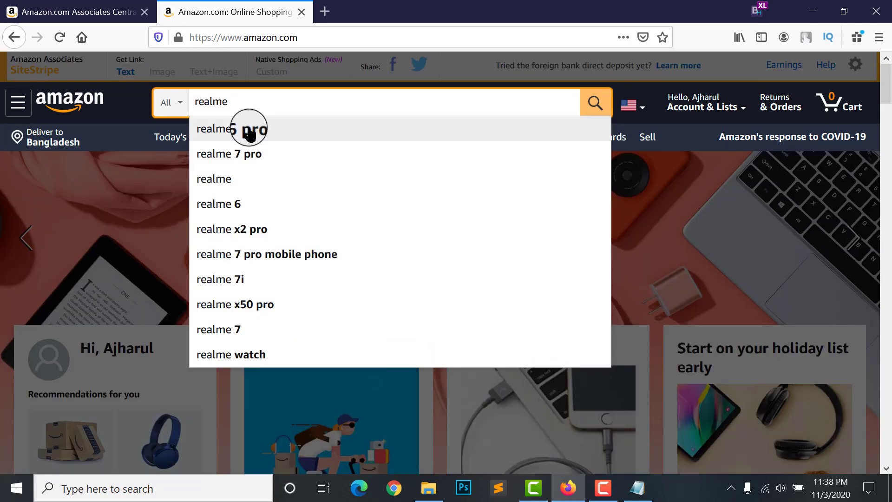
left_click(243, 152)
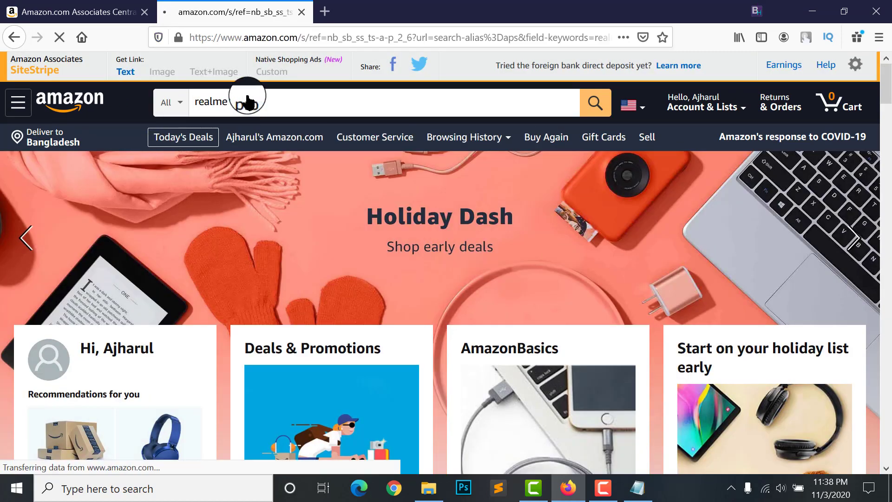
Open the Xiaomi Redmi Note 9 Pro product page from the results
scroll(483, 209, "down", 2)
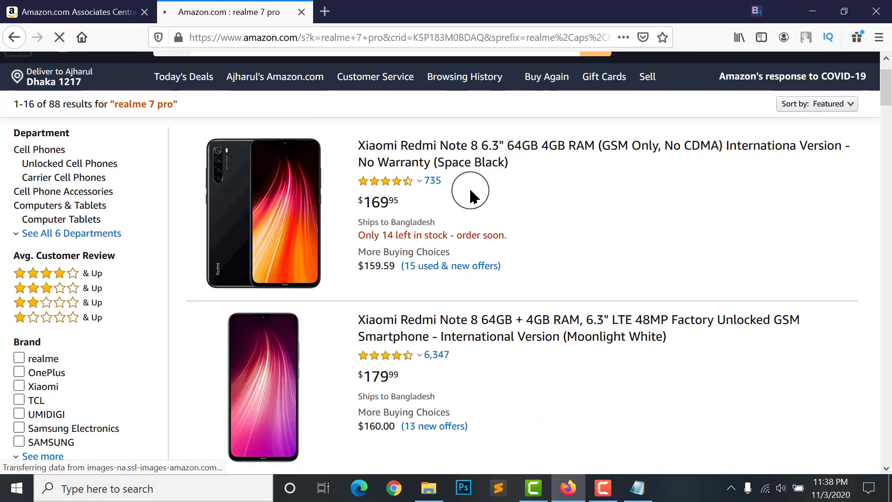
scroll(405, 339, "down", 8)
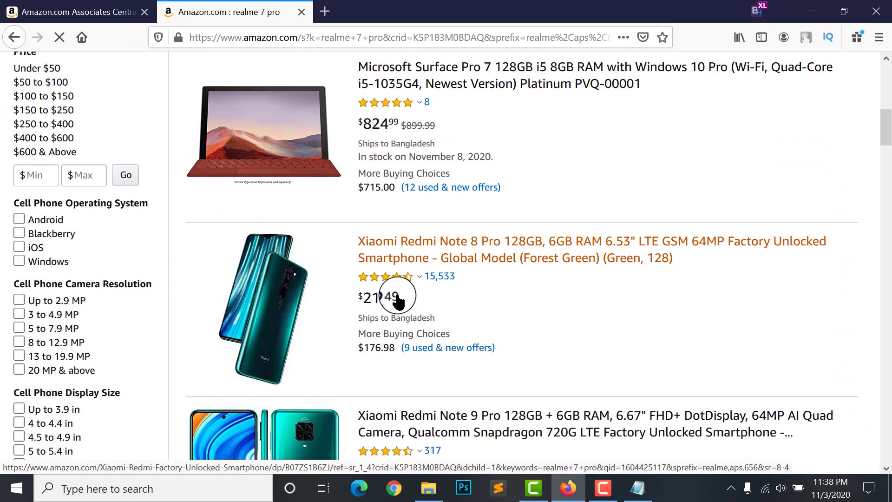
mouse_move(397, 281)
scroll(392, 308, "down", 3)
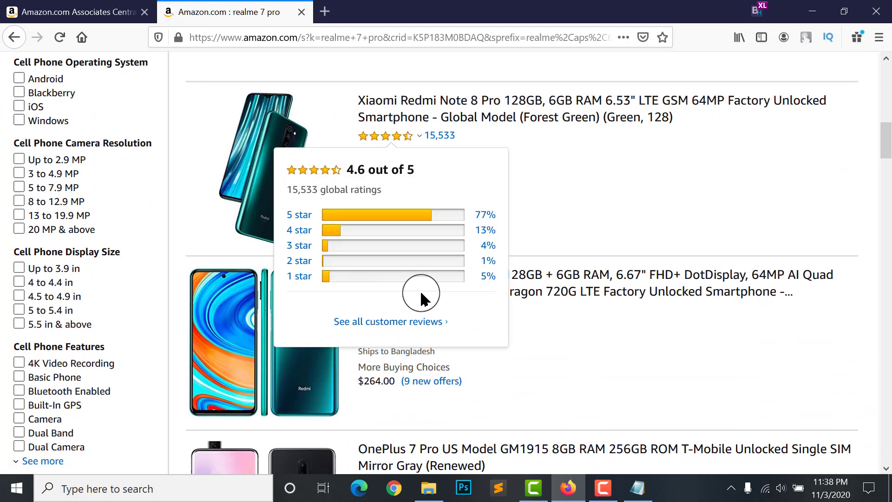
left_click(576, 280)
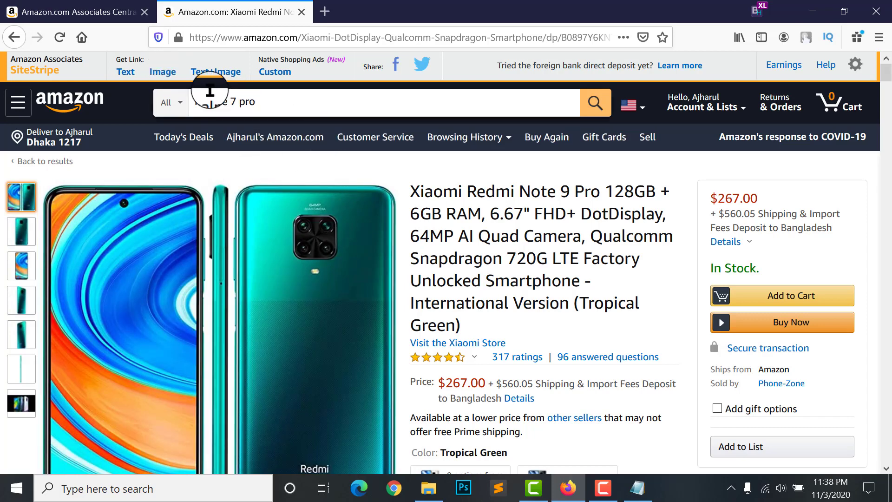
Generate a Large-size SiteStripe image link for the Redmi Note 9 Pro and select its HTML
left_click(159, 77)
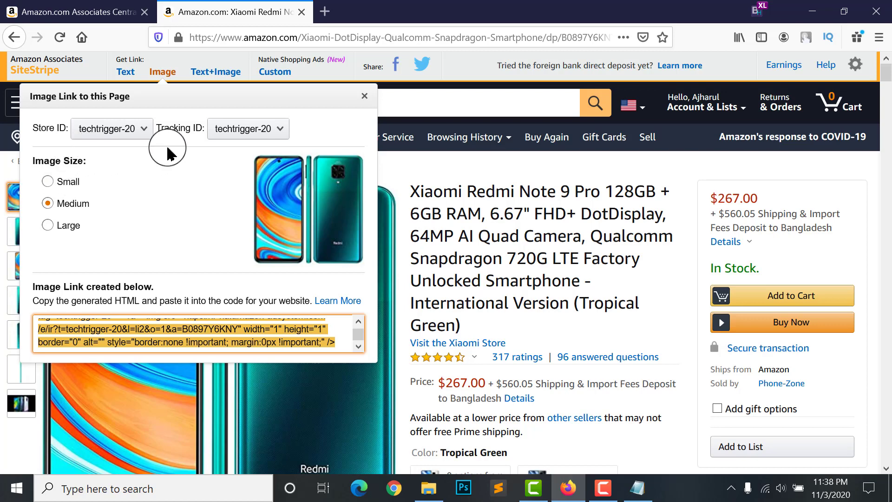
left_click(70, 181)
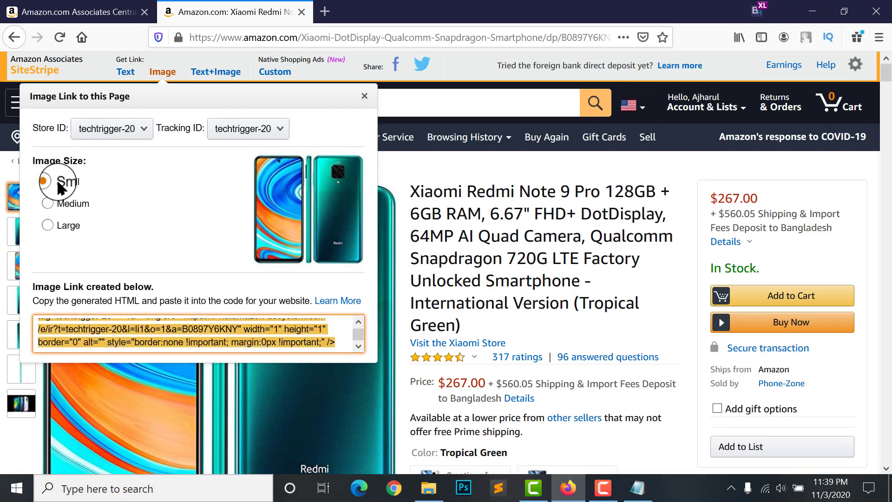
left_click(57, 228)
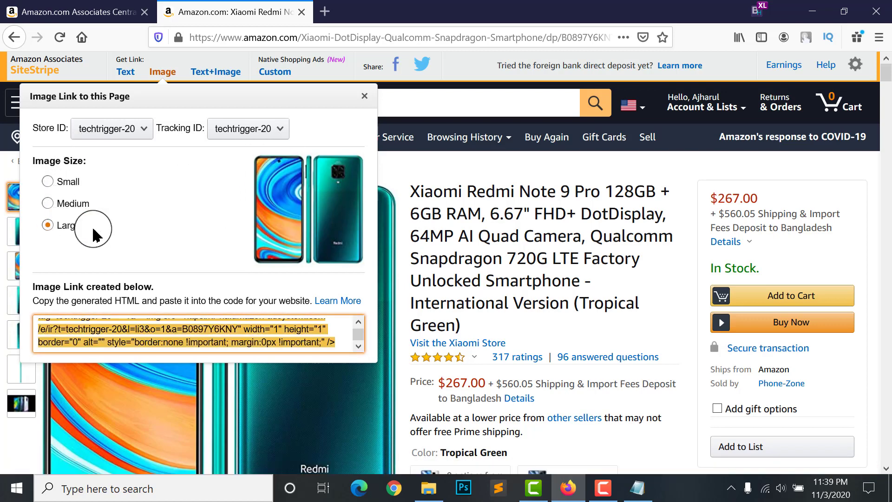
scroll(255, 229, "down", 2)
left_click(90, 165)
scroll(90, 172, "up", 1)
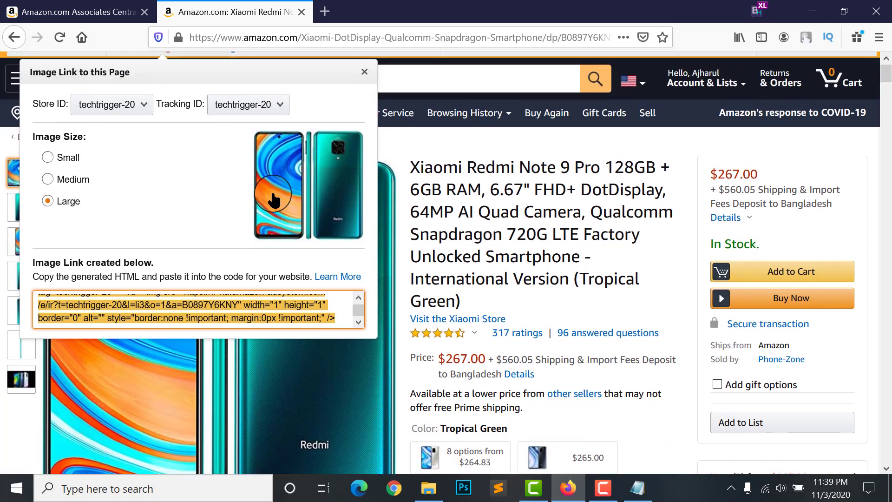
scroll(132, 228, "down", 1)
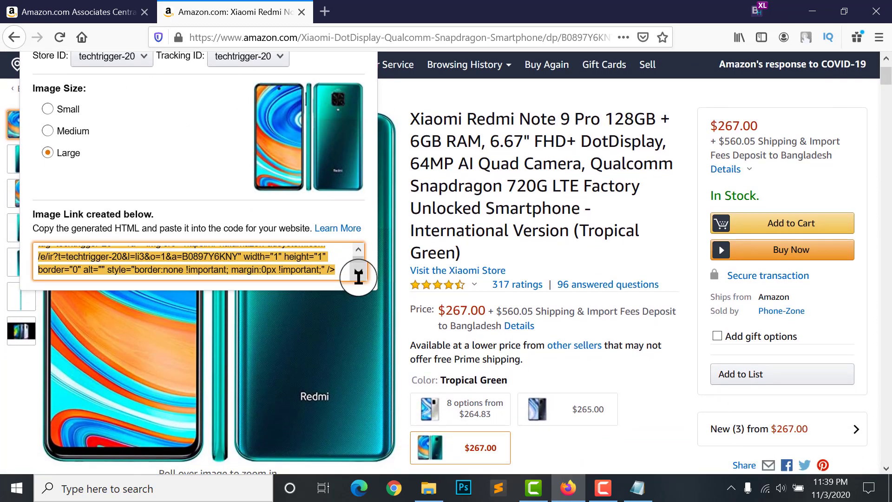
left_click_drag(335, 269, 183, 263)
Review the image-link code, then close the Image Link popup
scroll(183, 269, "up", 2)
scroll(200, 325, "down", 1)
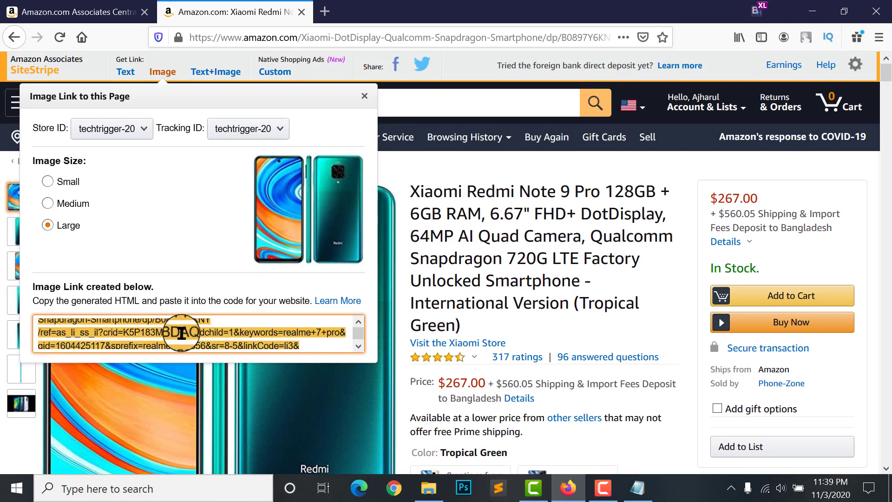
scroll(232, 322, "up", 1)
scroll(448, 285, "down", 2)
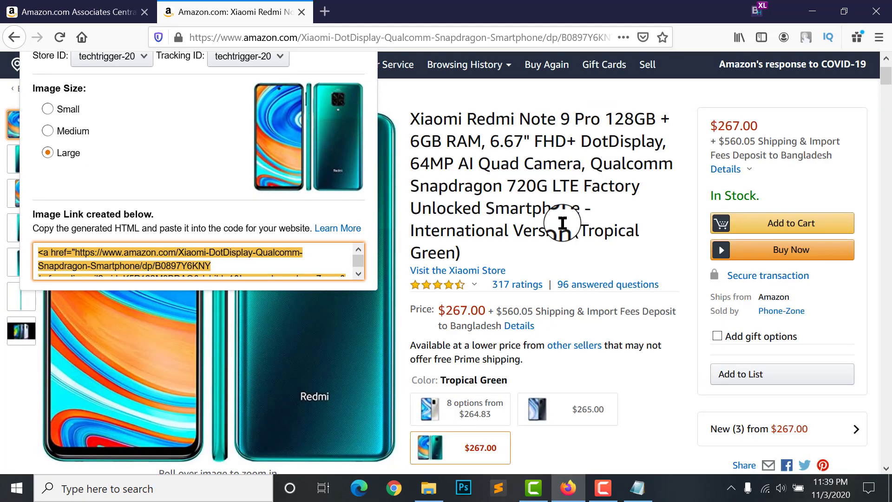
scroll(604, 288, "down", 5)
scroll(233, 156, "up", 2)
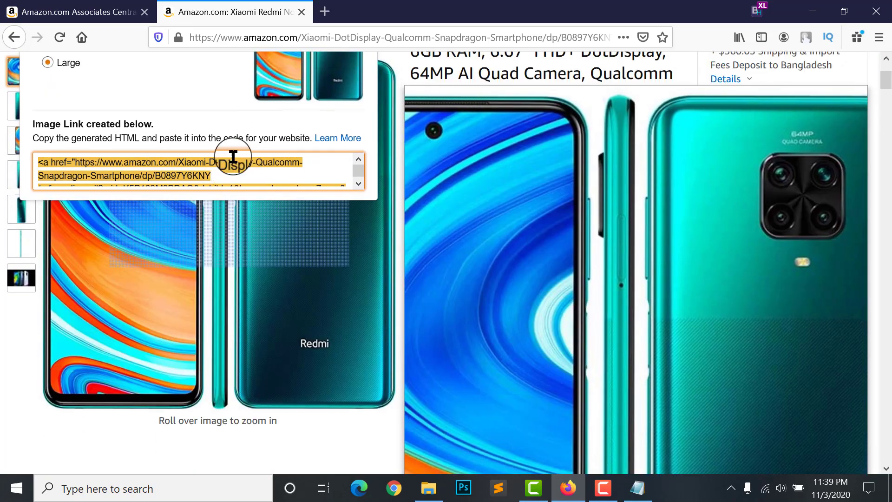
scroll(234, 157, "up", 4)
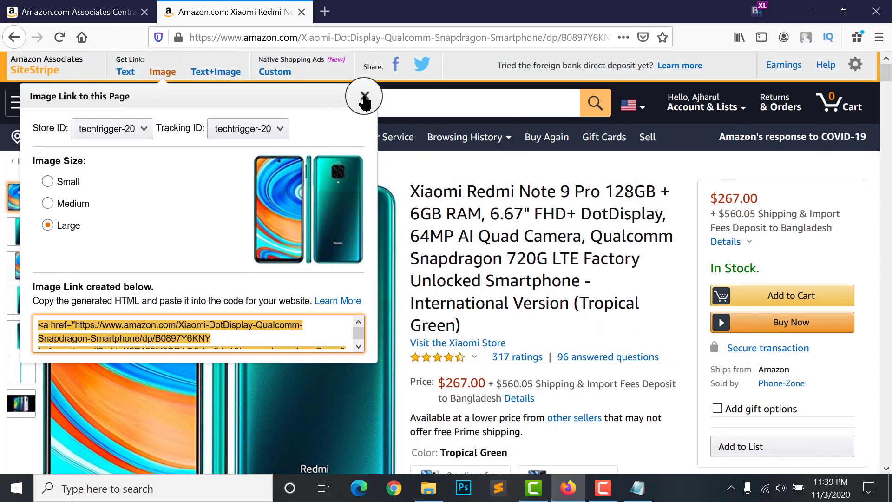
left_click(365, 97)
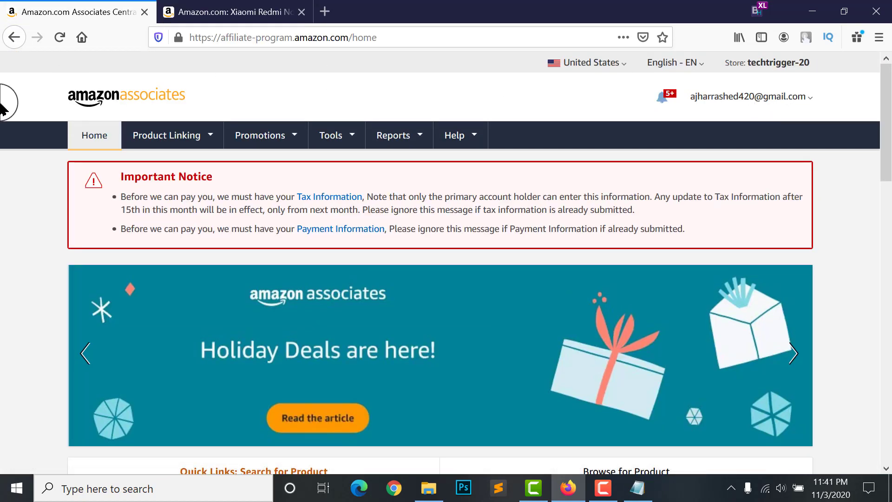
Open the Mobile Popover page from the Product Linking menu
scroll(126, 215, "down", 3)
scroll(384, 204, "up", 3)
left_click(173, 135)
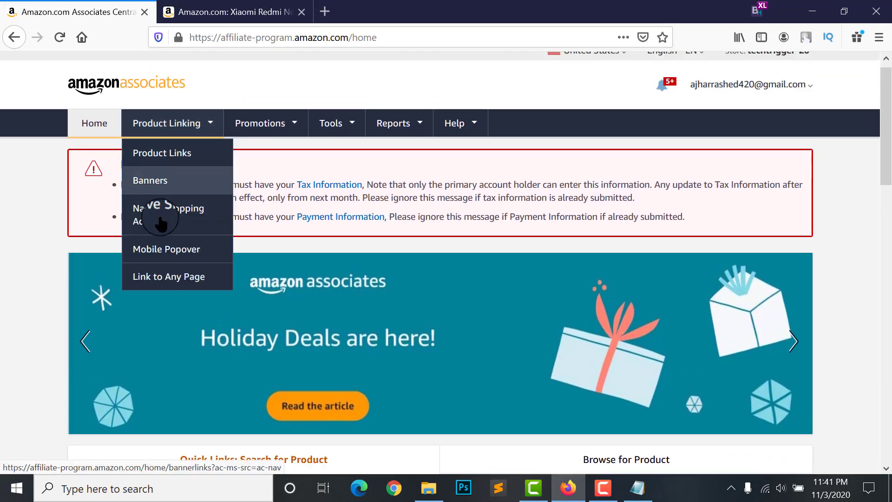
scroll(170, 146, "up", 1)
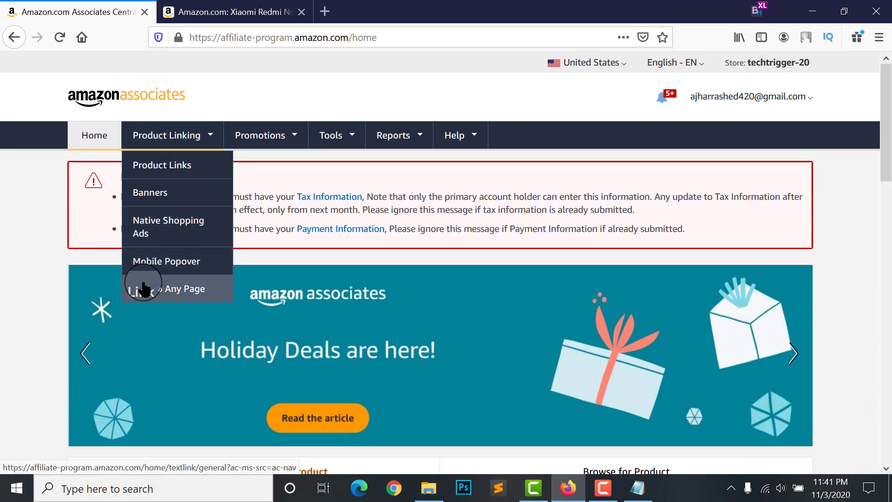
left_click(165, 262)
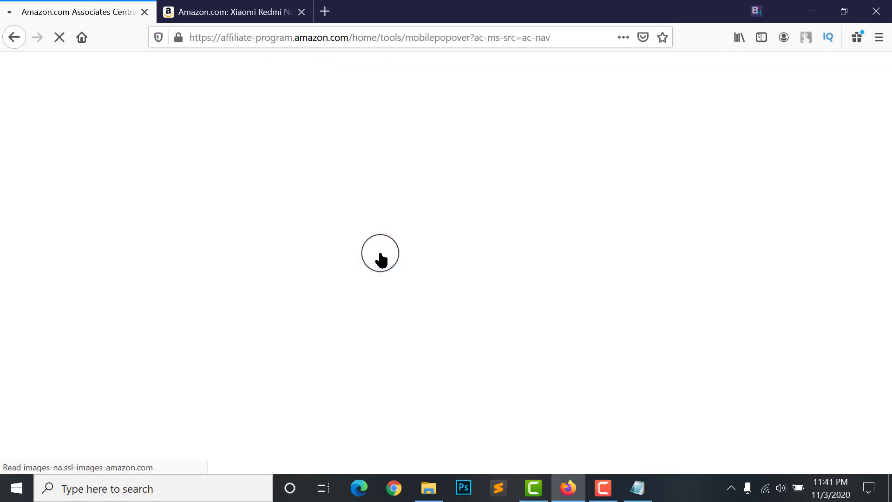
Highlight the full Mobile Popover JavaScript code tagged techtrigger-20
scroll(295, 279, "down", 7)
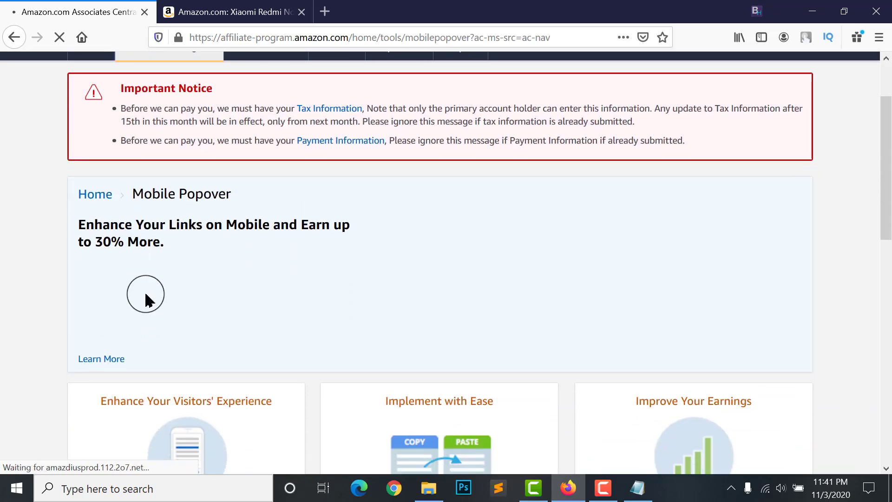
scroll(476, 304, "up", 6)
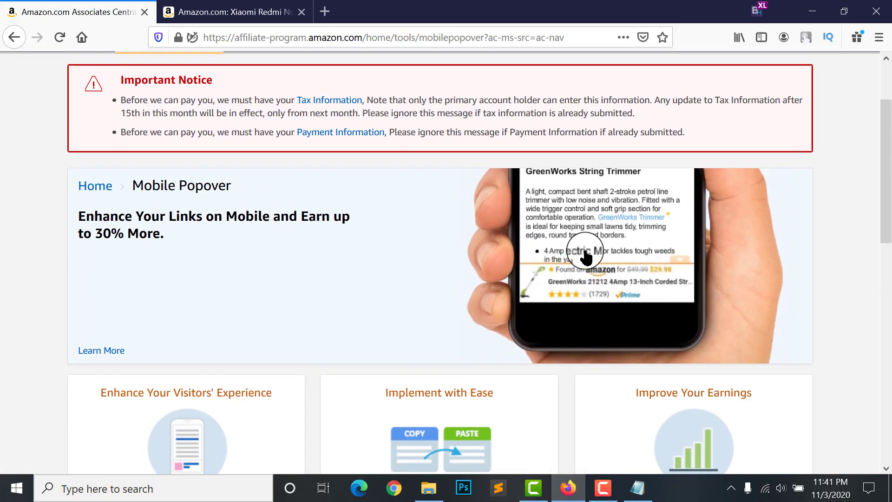
scroll(440, 260, "down", 1)
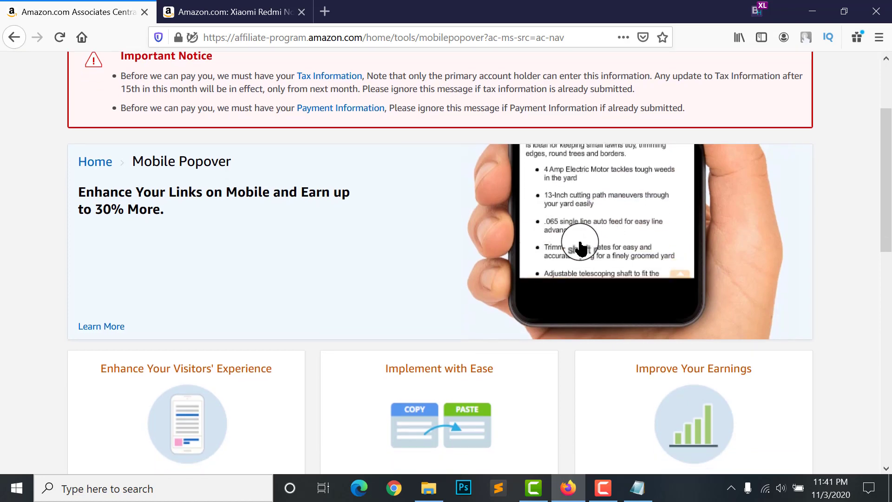
scroll(604, 251, "down", 4)
scroll(445, 213, "down", 6)
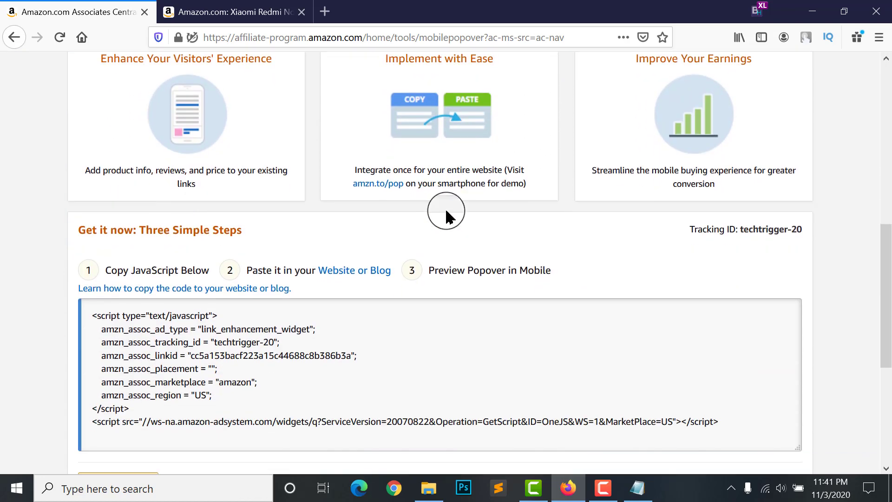
left_click(138, 278)
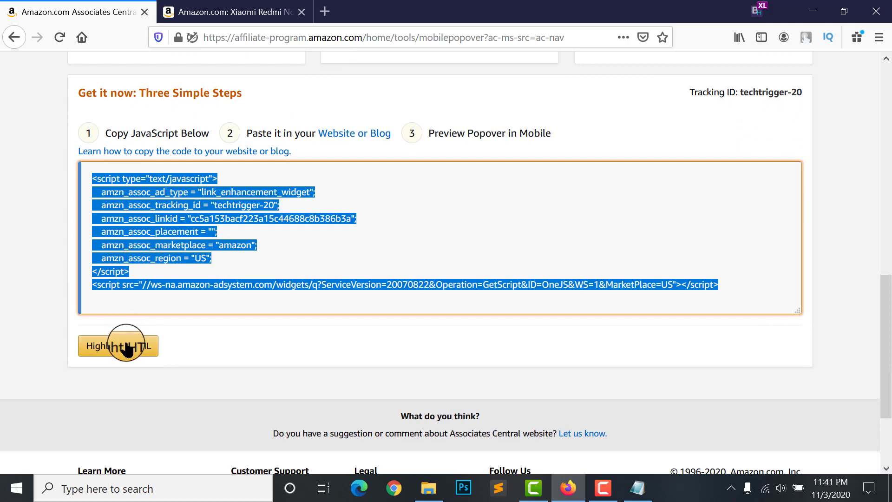
scroll(116, 281, "up", 1)
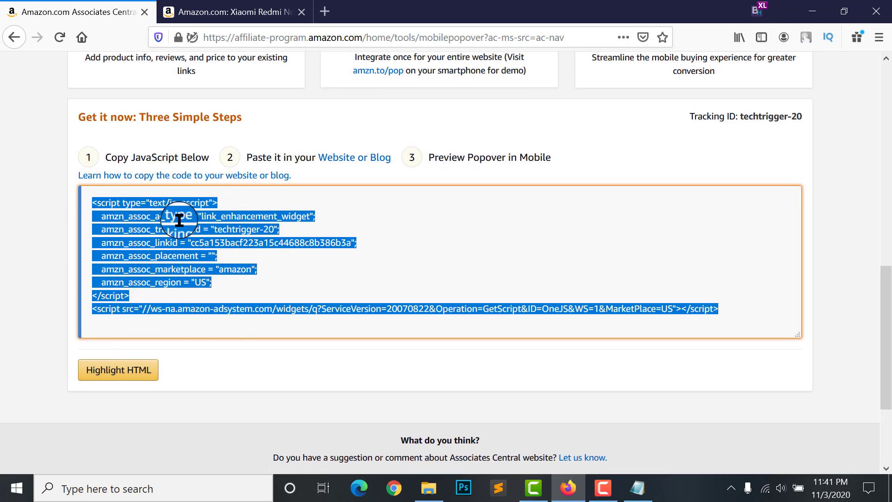
scroll(351, 170, "up", 7)
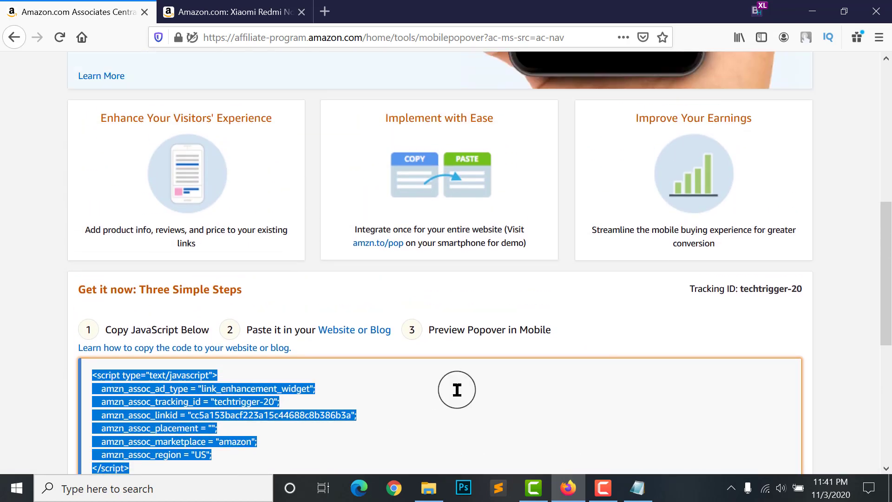
scroll(590, 260, "up", 1)
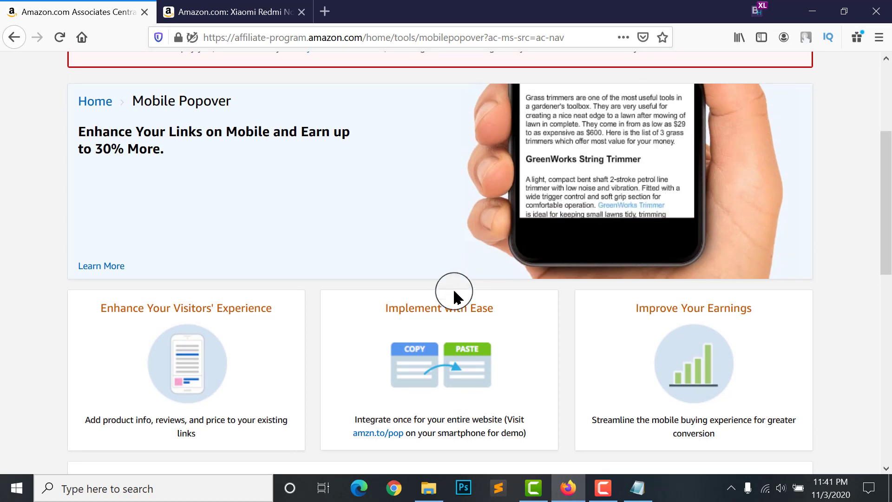
scroll(454, 294, "down", 2)
scroll(451, 294, "up", 6)
Browse the Product Linking menu options
left_click(149, 139)
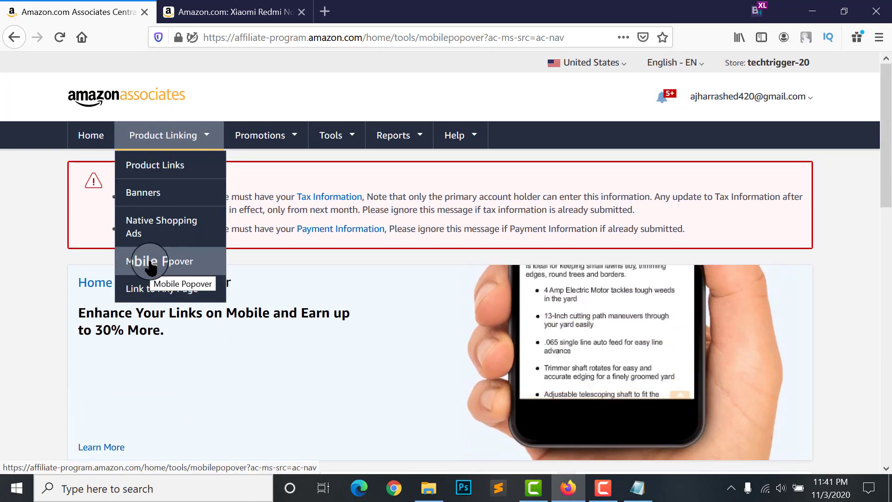
left_click(420, 297)
scroll(421, 297, "down", 2)
scroll(235, 354, "up", 2)
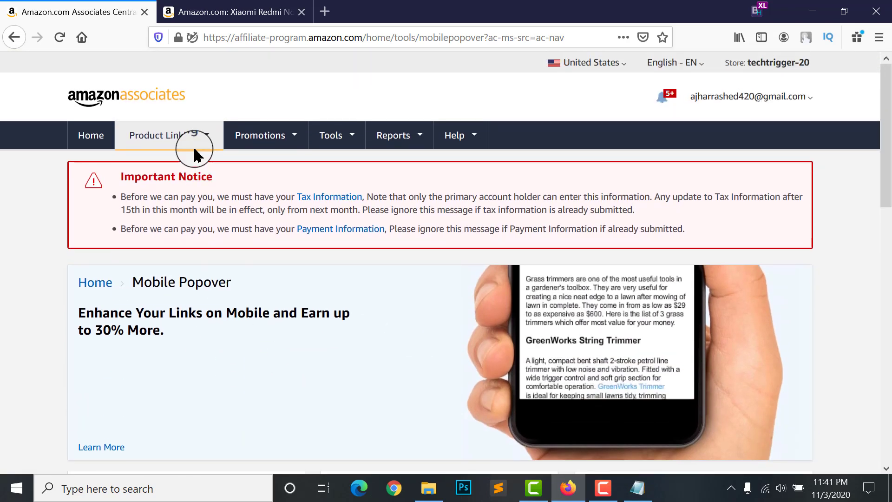
left_click(193, 145)
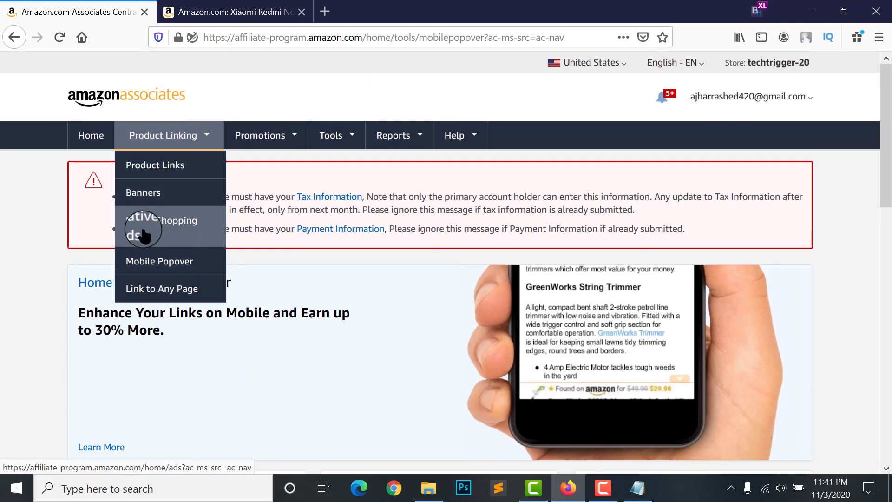
left_click(150, 312)
left_click(175, 142)
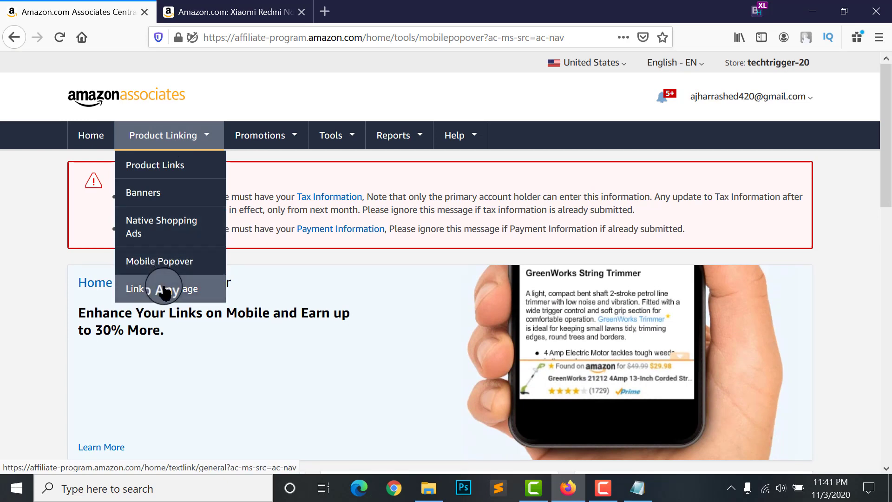
left_click(186, 138)
Look through the Promotions menu options and dismiss them
left_click(186, 138)
left_click(270, 135)
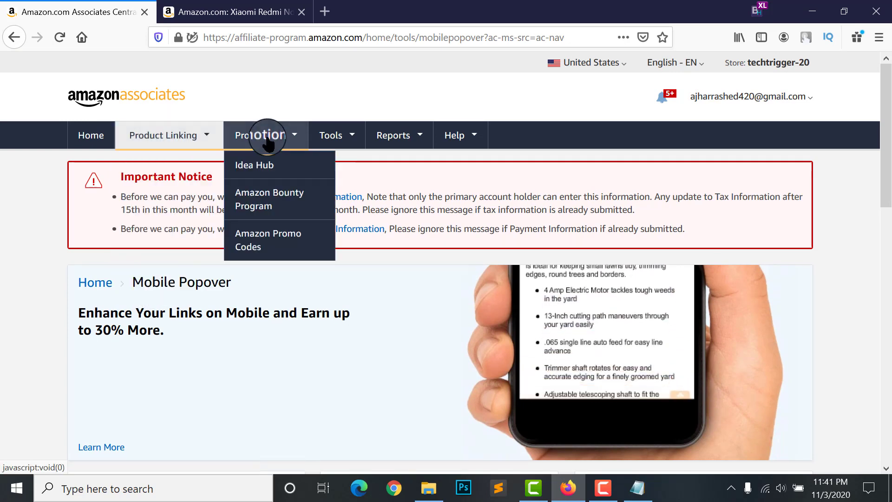
left_click(212, 134)
left_click(293, 137)
left_click(147, 317)
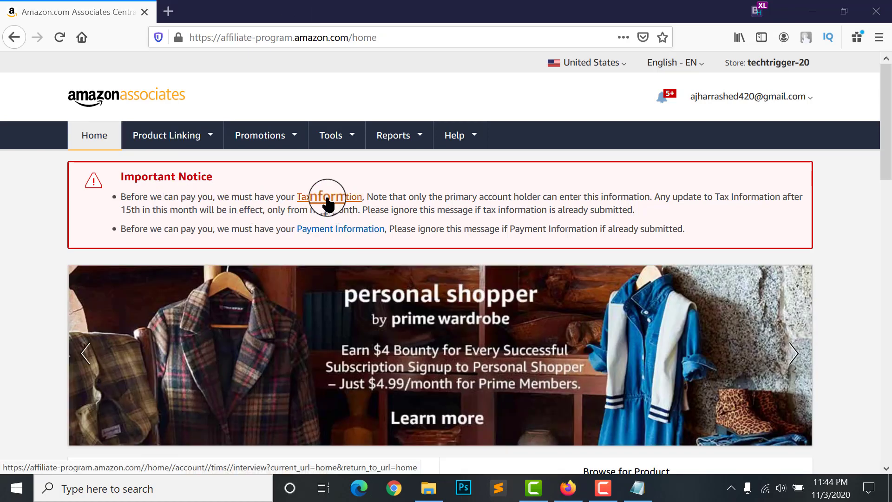
Begin the tax interview as an Individual, answering No to U.S. person and No to intermediary
left_click(327, 200)
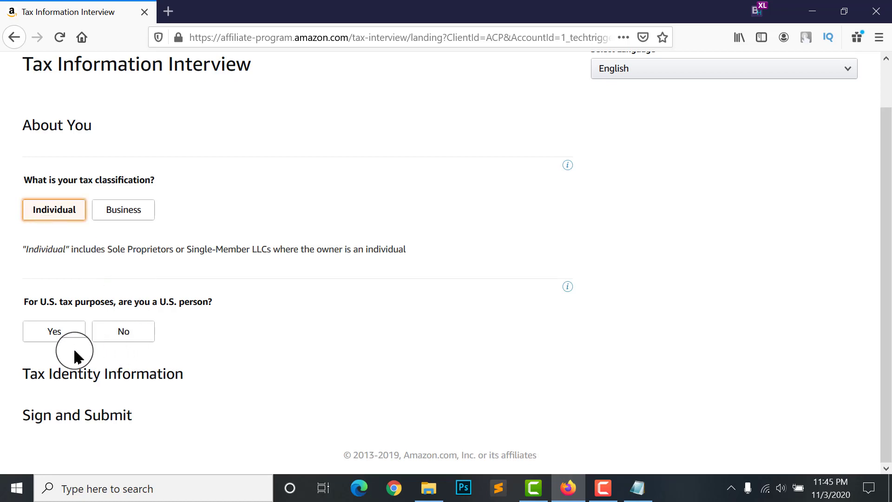
left_click_drag(25, 305, 213, 305)
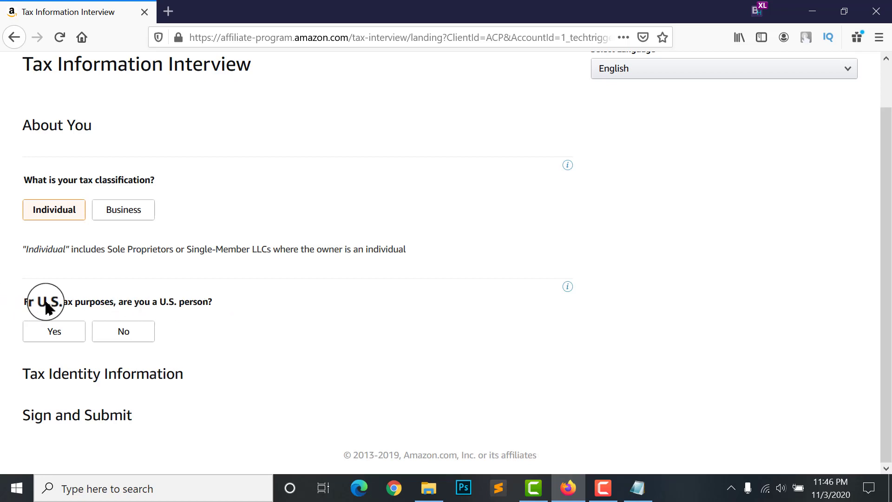
left_click(121, 333)
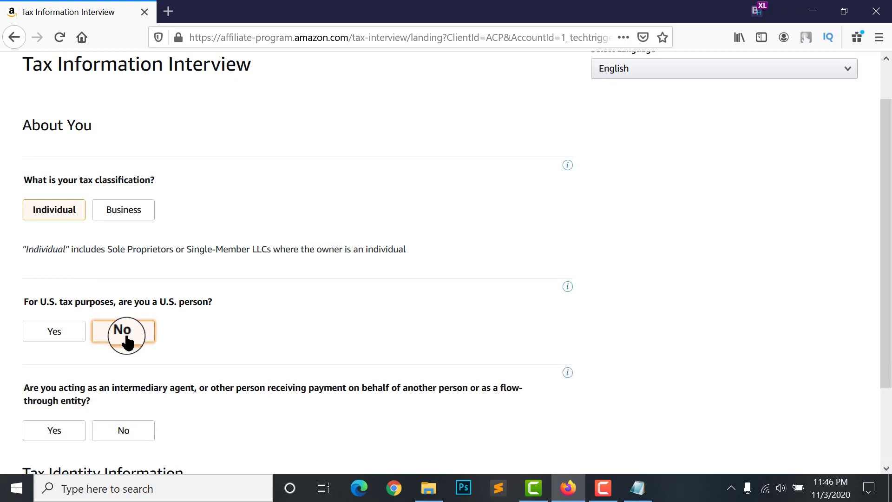
scroll(128, 341, "down", 2)
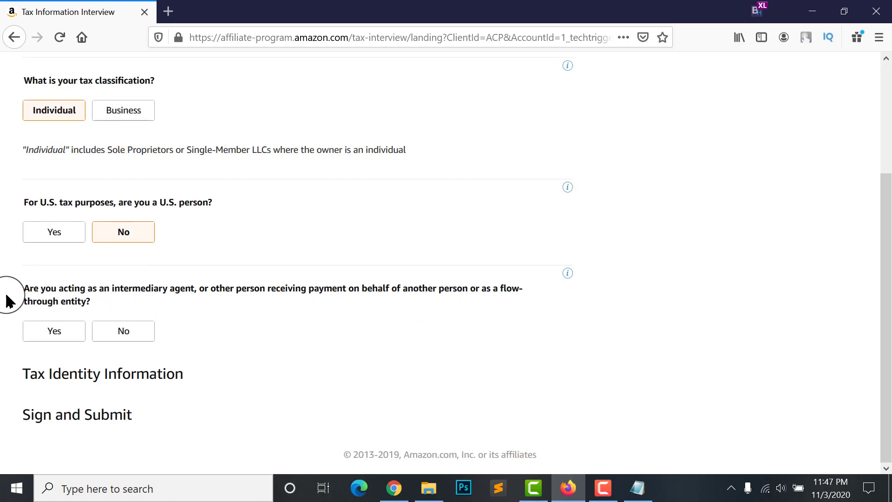
left_click(121, 327)
scroll(136, 306, "down", 3)
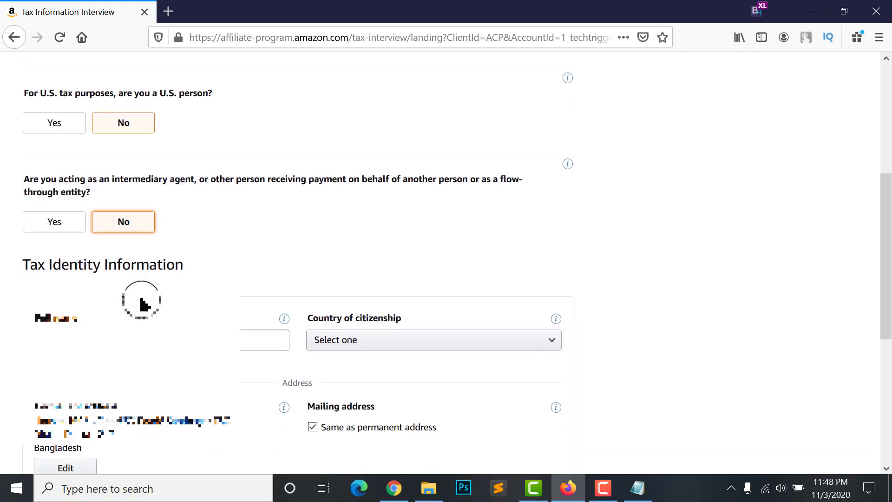
Enter the full name and set the country of citizenship to Bangladesh
scroll(47, 212, "down", 1)
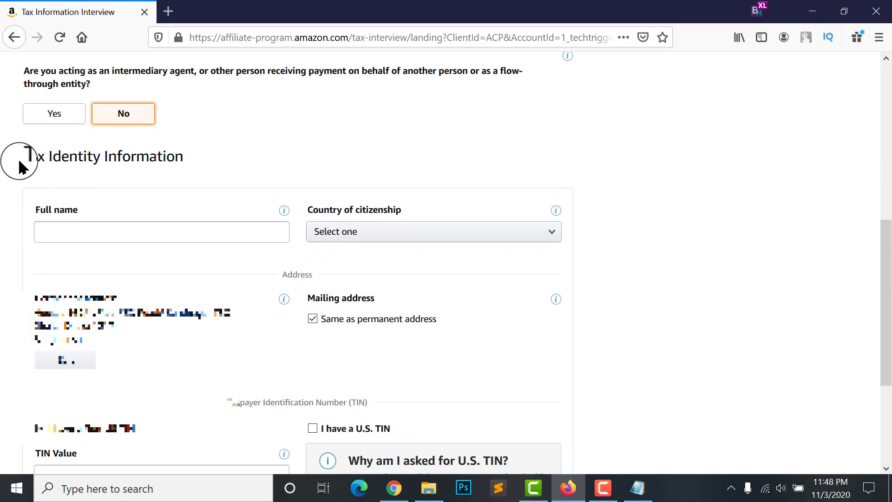
left_click(146, 235)
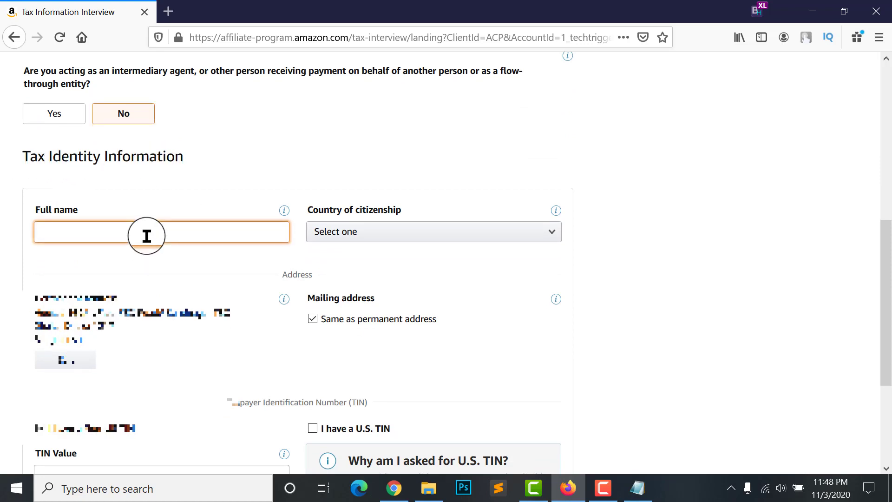
left_click(365, 239)
left_click(365, 237)
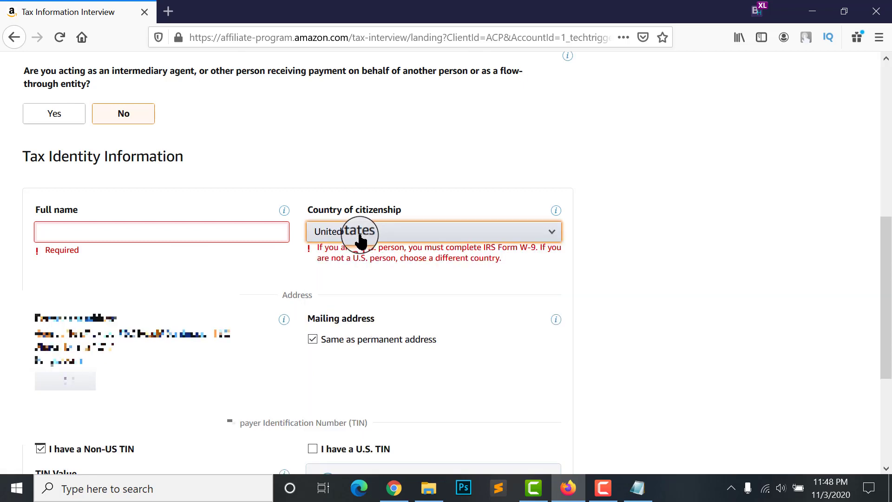
left_click(360, 241)
scroll(342, 362, "up", 1)
left_click(343, 367)
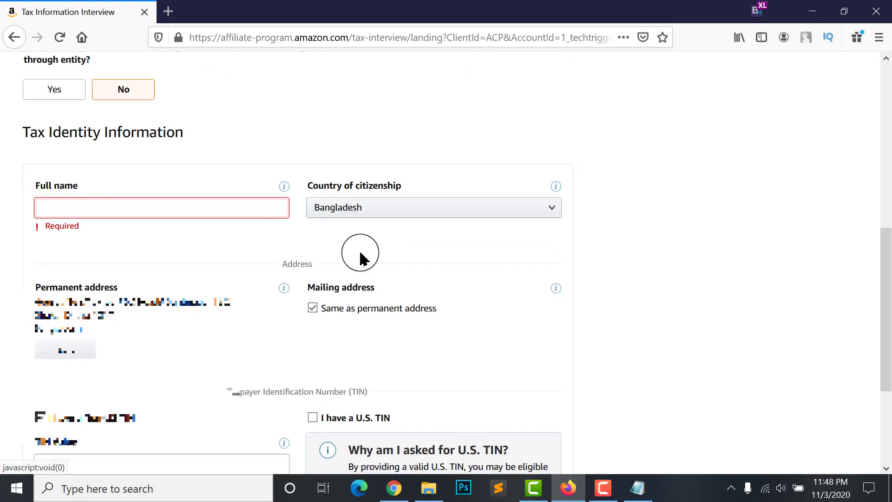
left_click(116, 213)
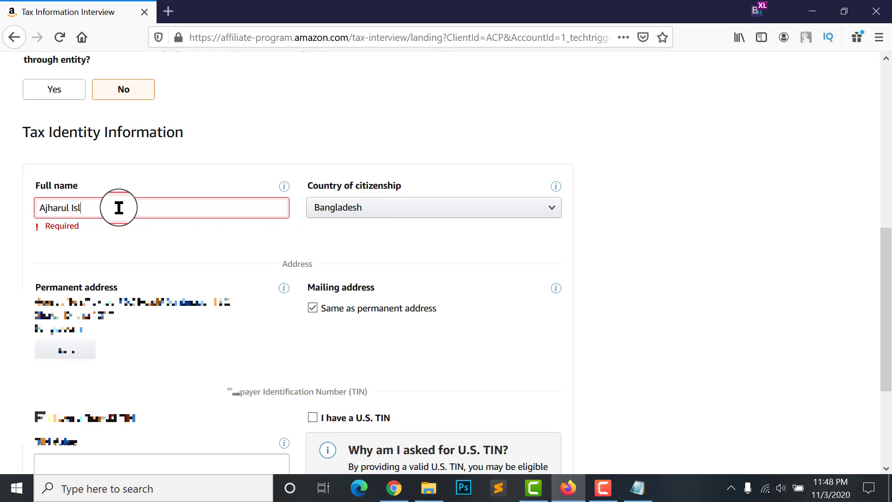
left_click(97, 231)
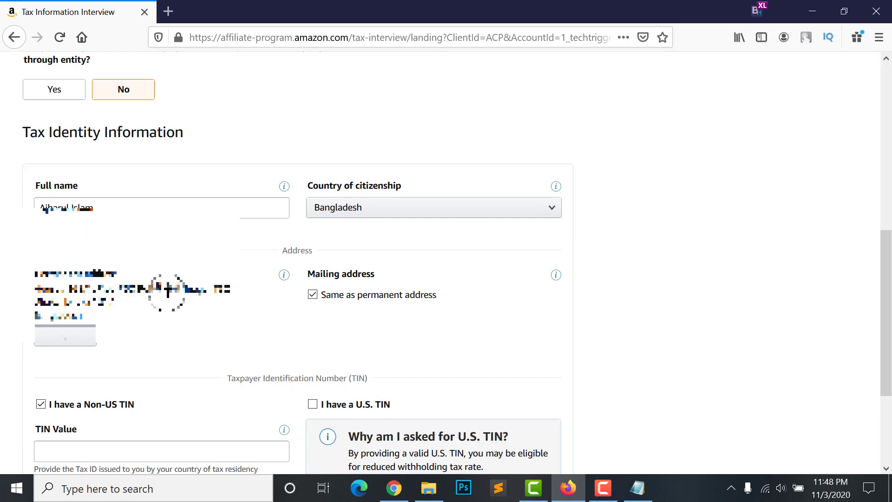
Use the permanent address as the mailing address and tick 'I have a Non-US TIN'
scroll(168, 289, "down", 2)
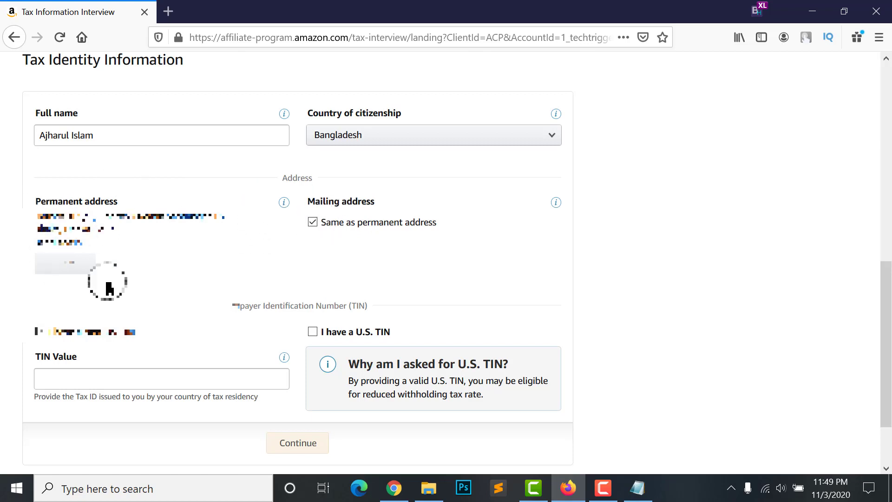
left_click(313, 222)
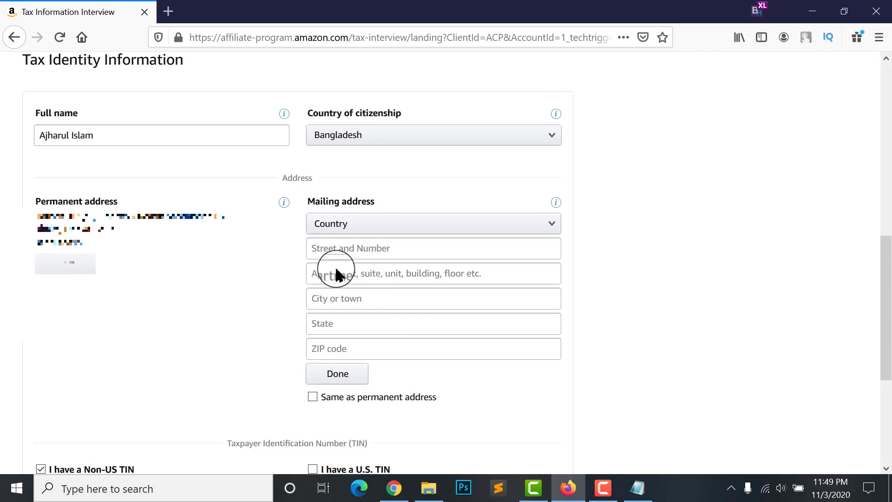
left_click(313, 396)
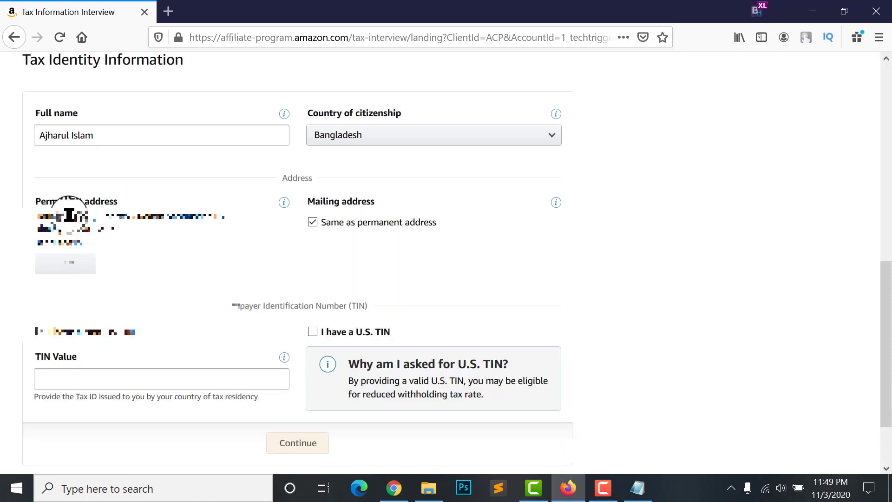
left_click(51, 374)
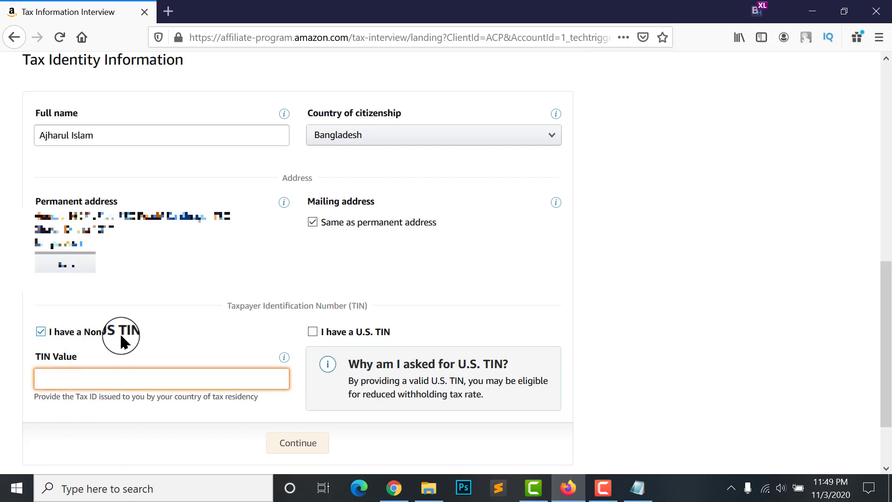
left_click(89, 398)
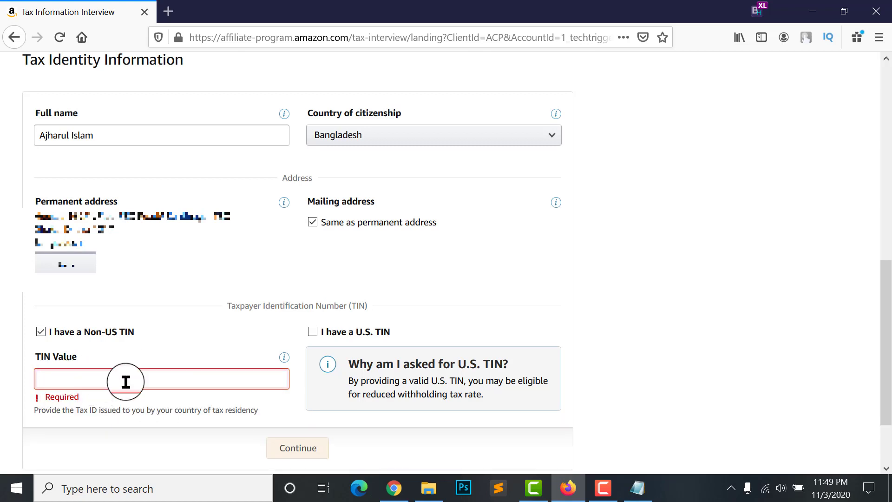
left_click(39, 335)
left_click(41, 332)
Google 'online tin certificate bangladesh' in a new tab and open the National Board of Revenue site
left_click(166, 12)
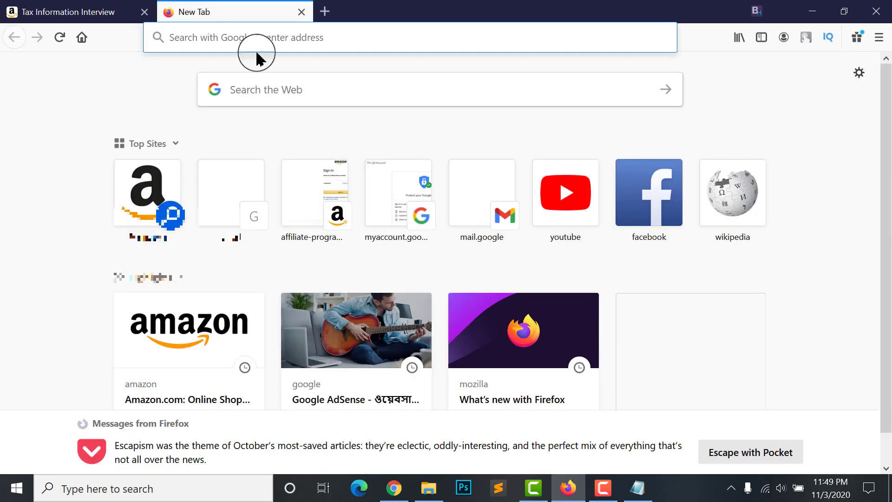
type("online tin")
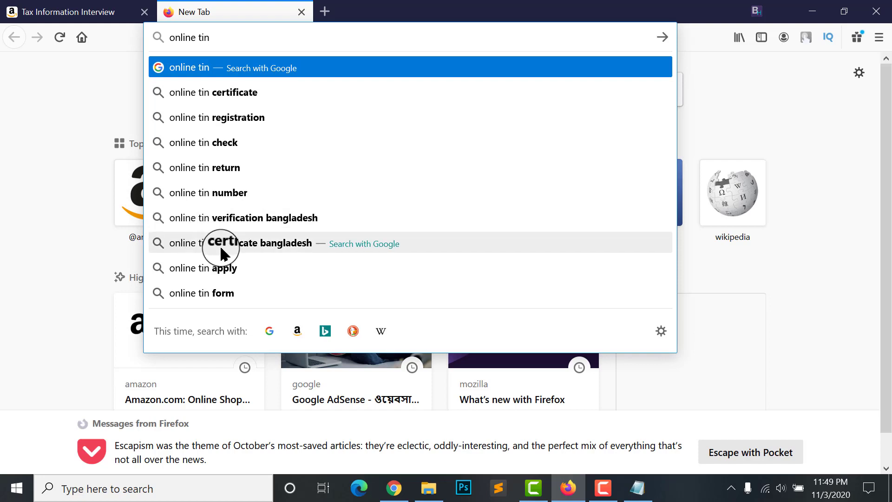
left_click(241, 250)
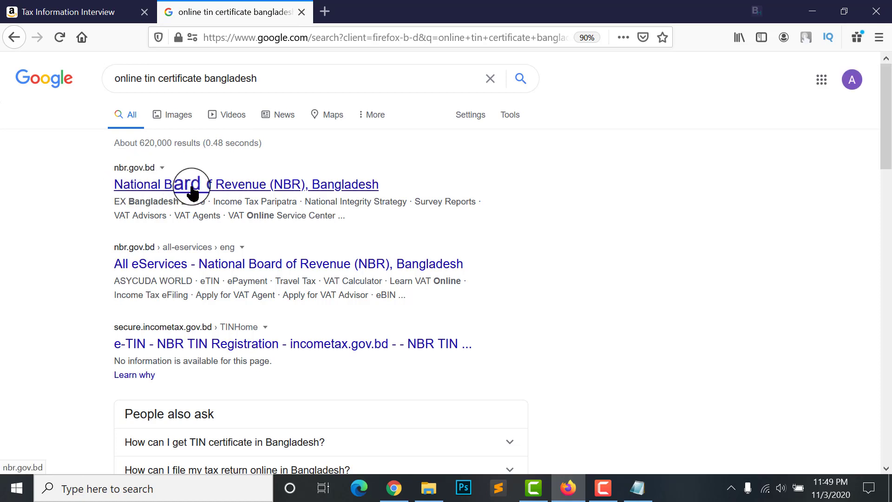
left_click(225, 185)
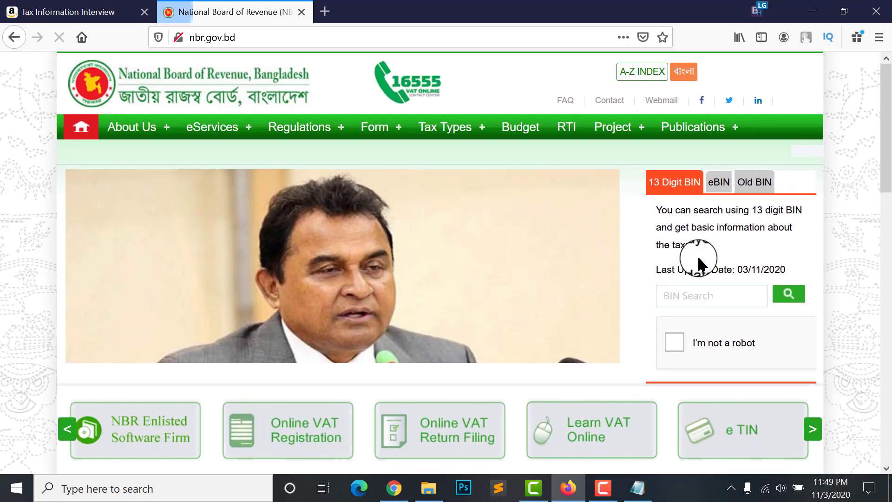
Open the NBR e-TIN registration site and sign in, declining to save the login
scroll(564, 269, "down", 12)
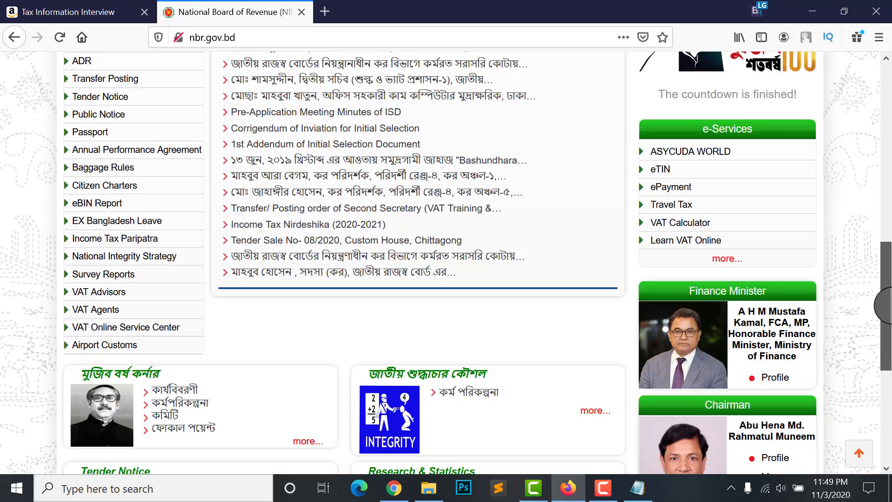
left_click_drag(884, 305, 885, 128)
scroll(731, 237, "down", 2)
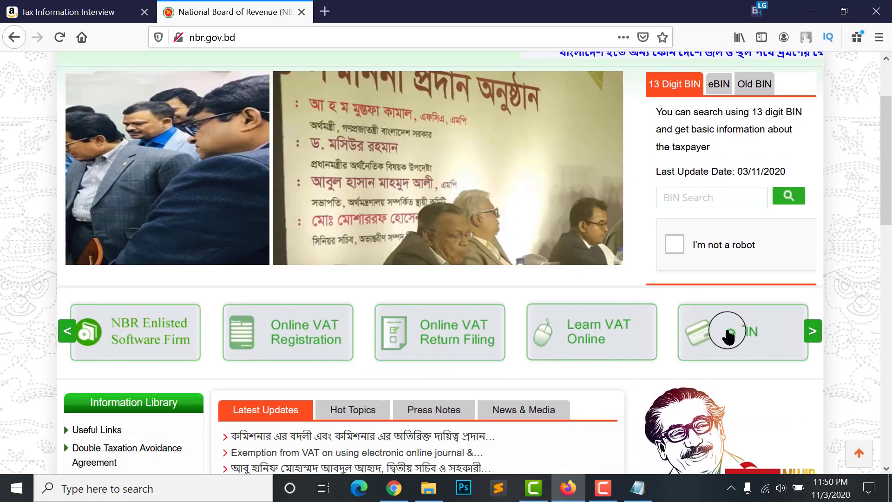
left_click(739, 338)
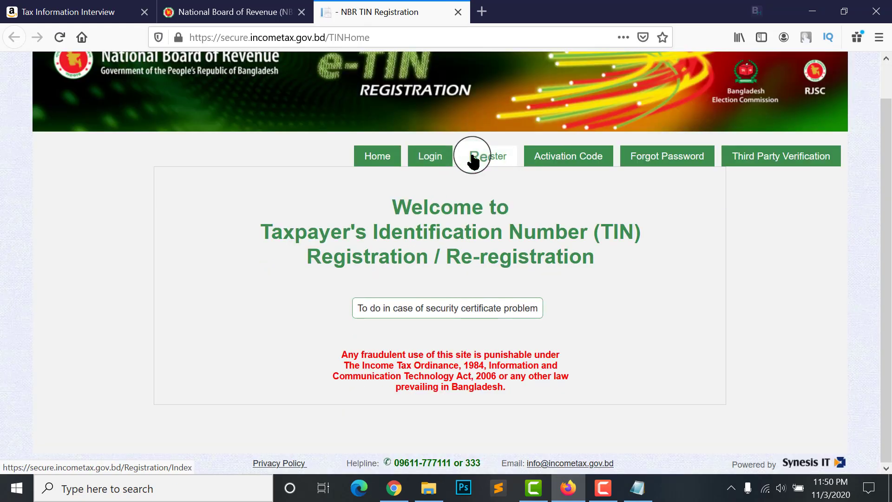
left_click(430, 156)
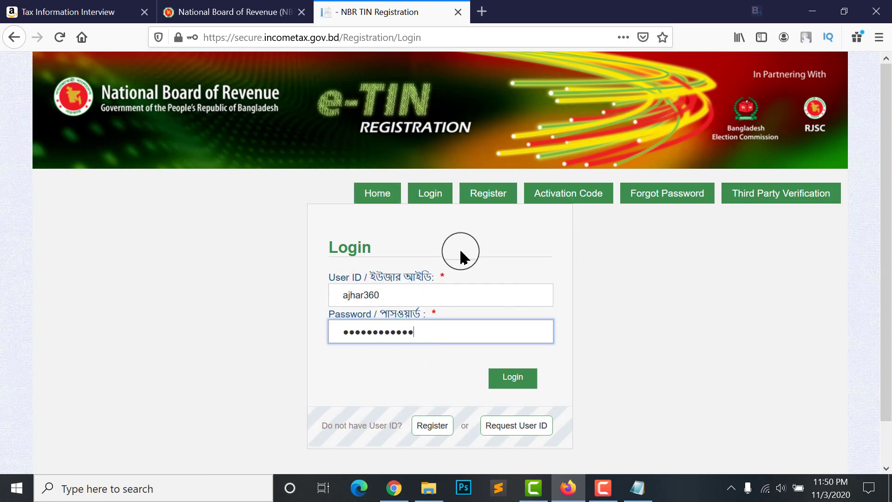
left_click(503, 384)
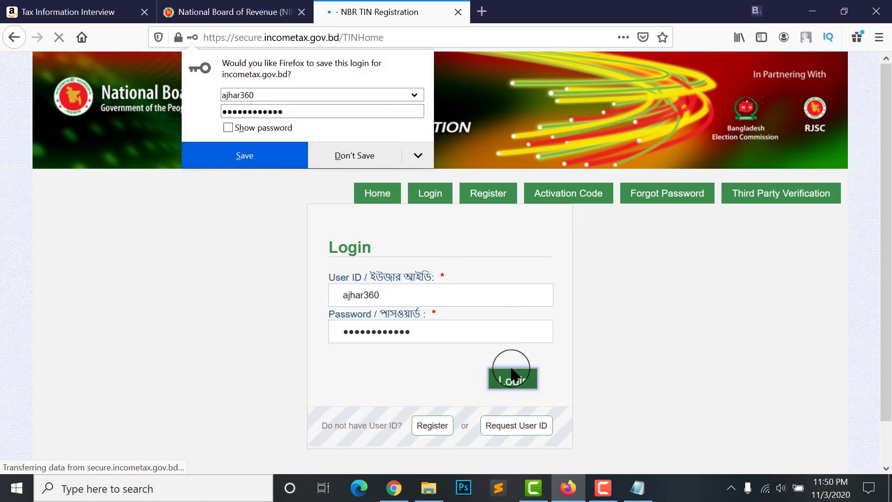
left_click(347, 159)
scroll(378, 288, "down", 5)
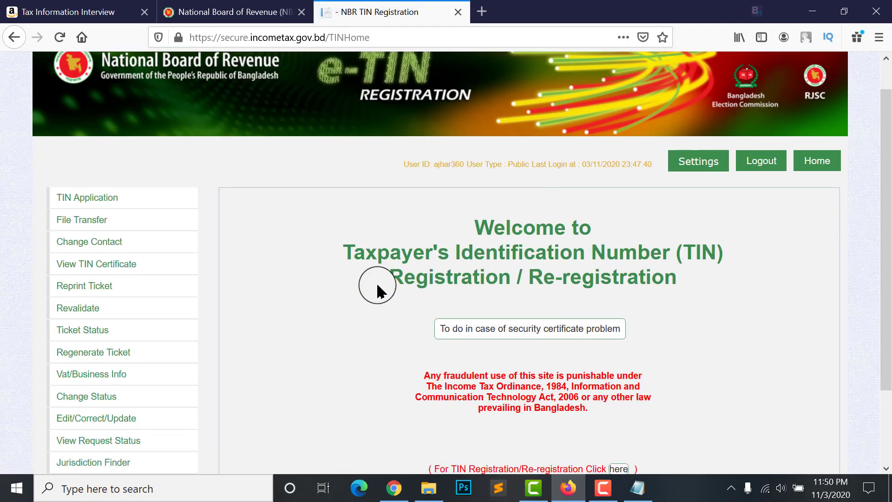
scroll(533, 237, "up", 1)
scroll(533, 237, "up", 1)
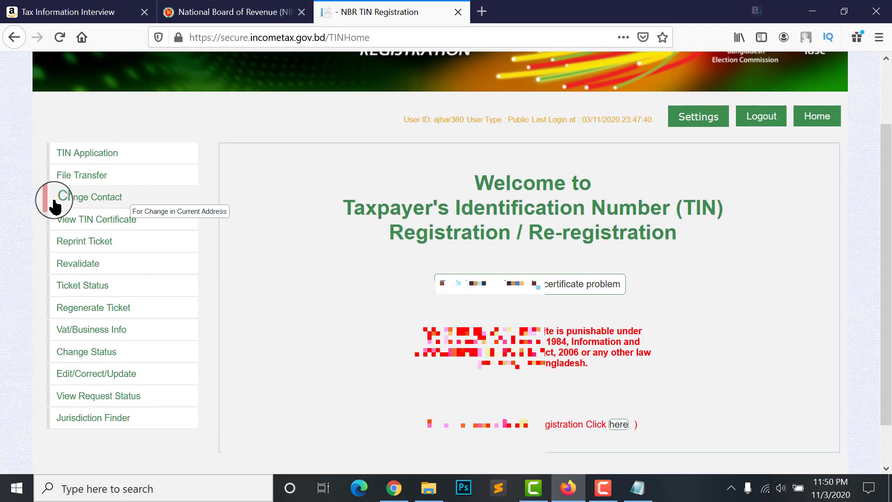
Open the TIN certificate and select its TIN number for copying
left_click(97, 217)
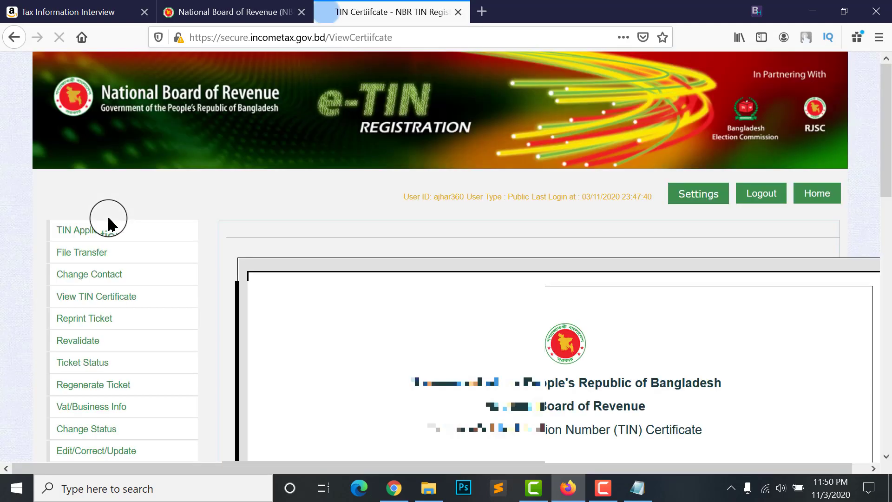
scroll(464, 256, "down", 10)
scroll(465, 256, "up", 2)
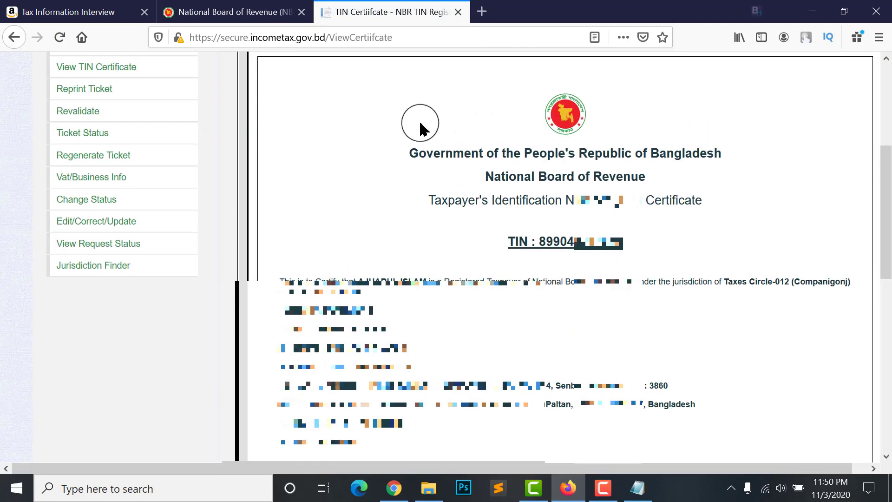
left_click(525, 241)
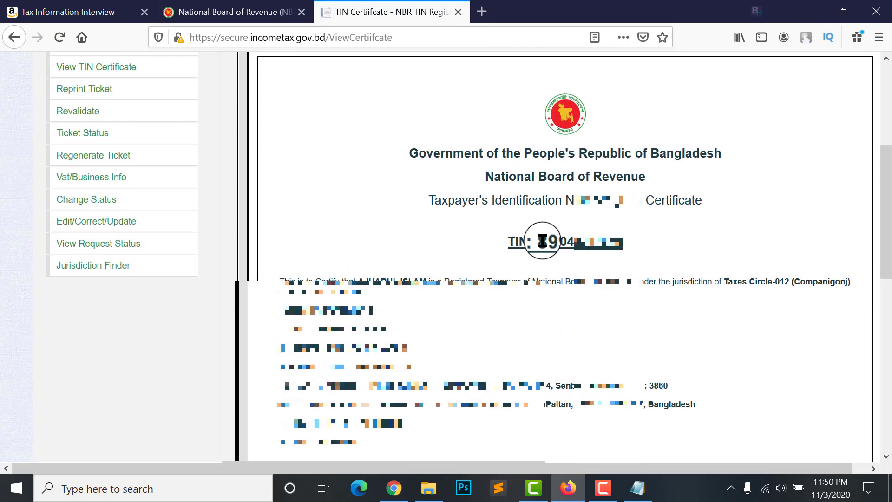
left_click_drag(539, 241, 664, 247)
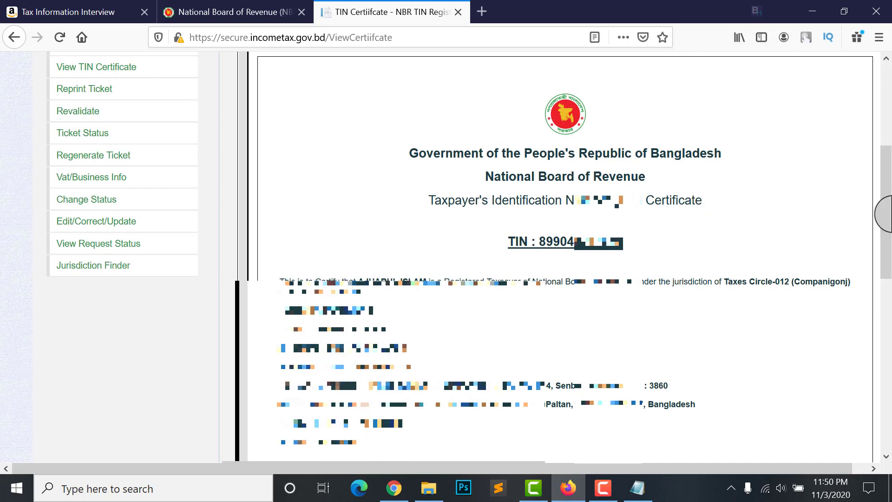
scroll(885, 214, "up", 5)
scroll(697, 376, "down", 1)
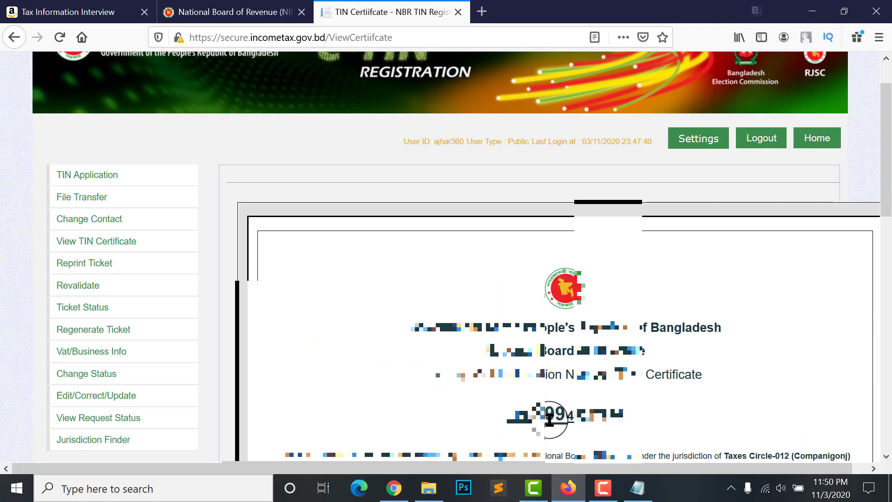
left_click_drag(538, 411, 636, 422)
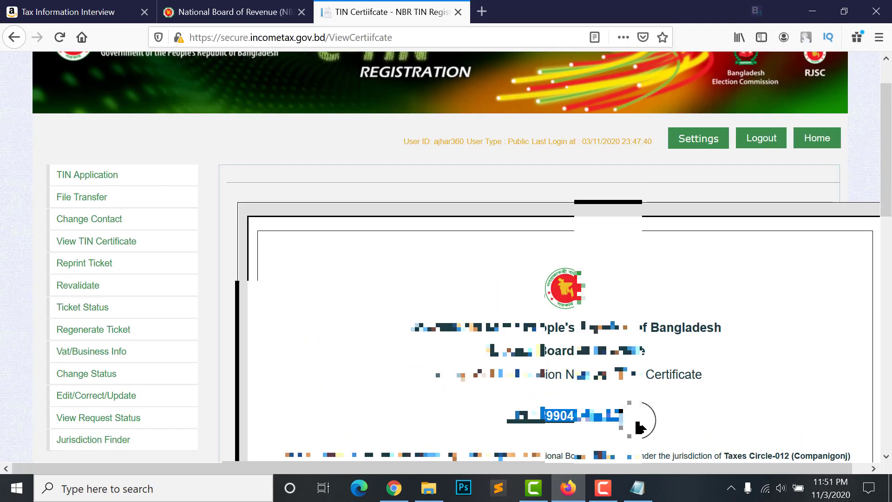
left_click(74, 10)
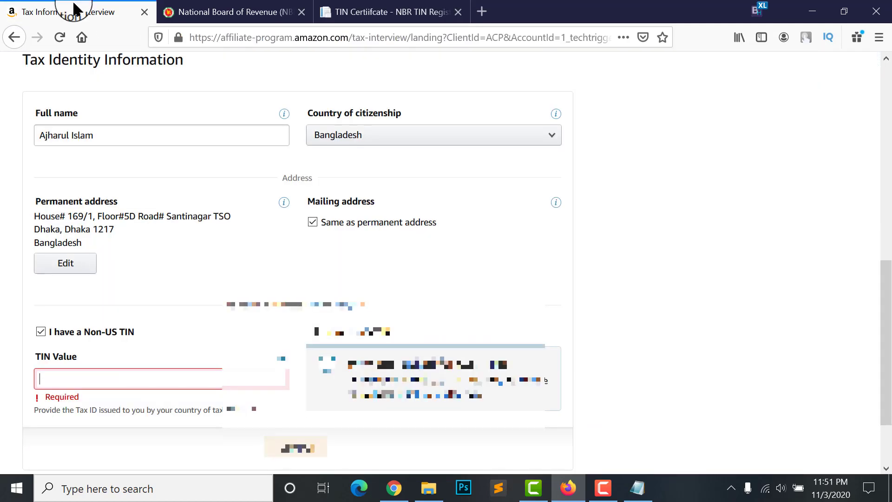
Paste the copied TIN number into the Amazon TIN Value field, then switch back to the NBR tab
left_click(156, 382)
key("ctrl+v")
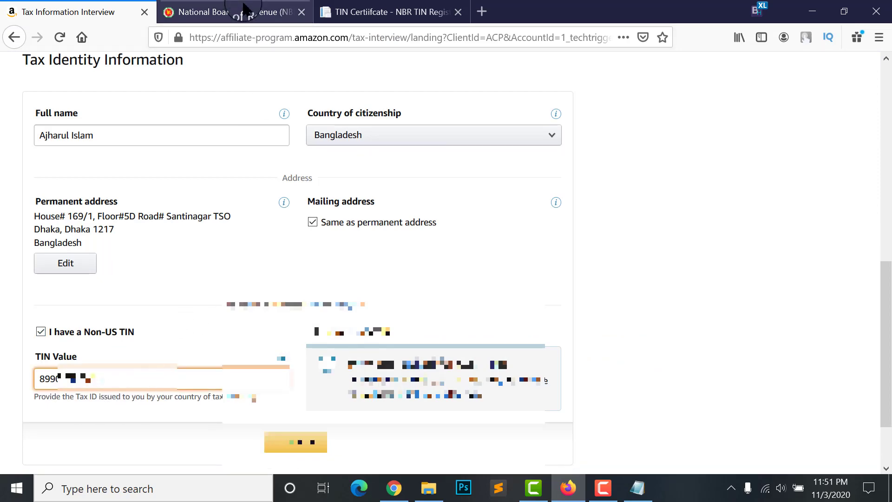
left_click(241, 9)
left_click(69, 11)
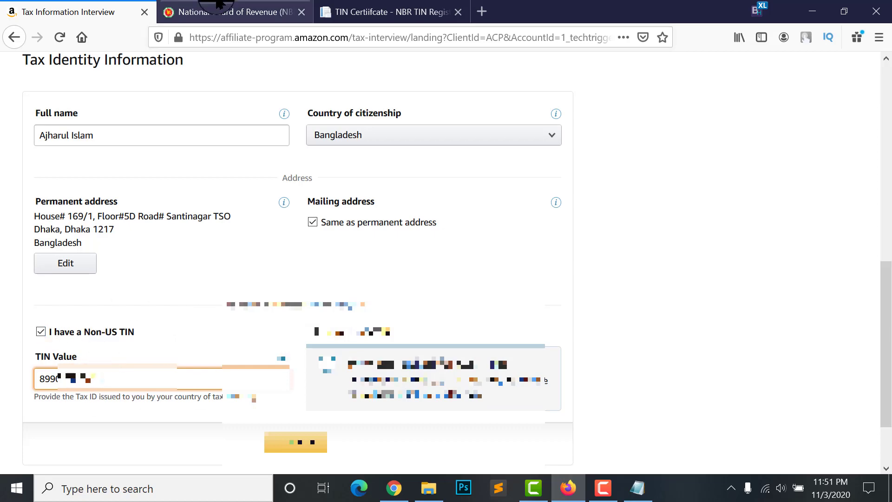
left_click(228, 13)
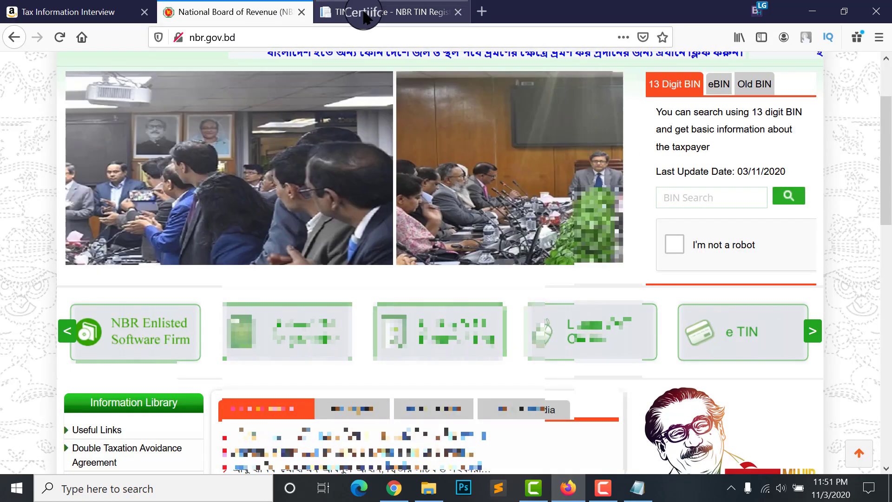
Check the NBR TIN Application page's existing-registration message, then return to the Tax Information Interview tab
left_click(359, 13)
scroll(618, 359, "down", 2)
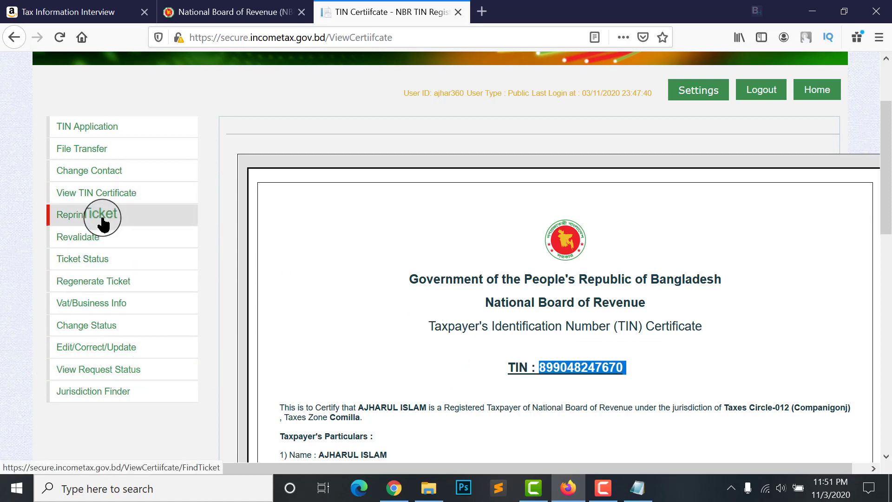
left_click(80, 132)
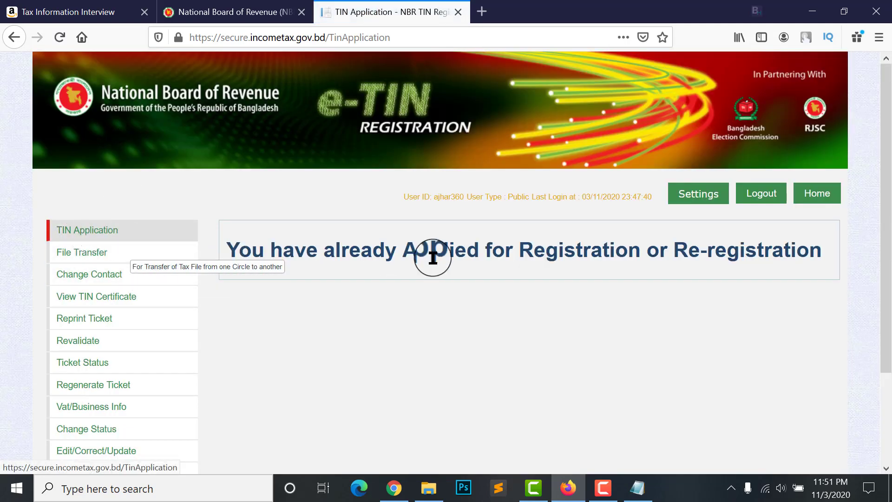
scroll(372, 242, "down", 1)
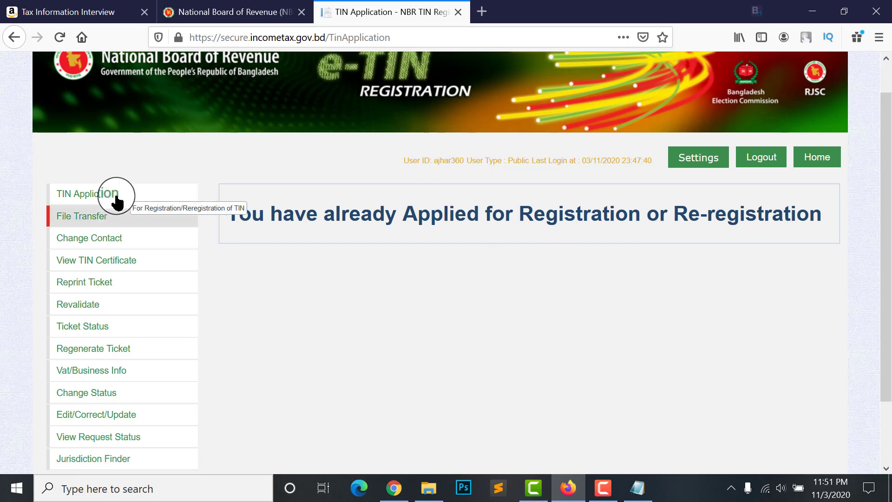
scroll(381, 300, "down", 2)
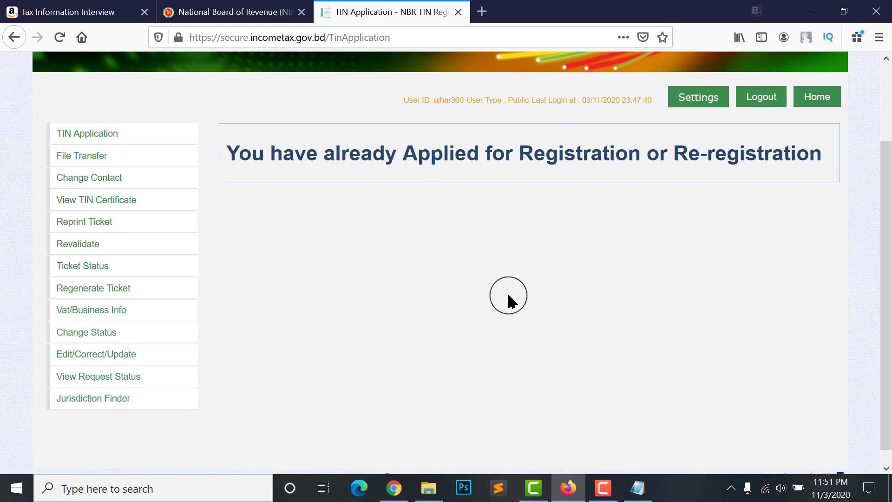
scroll(510, 219, "down", 1)
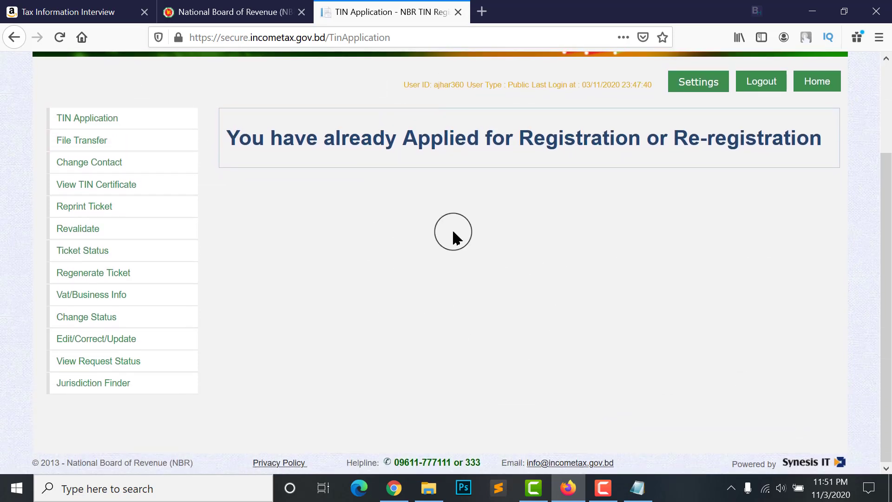
scroll(453, 237, "up", 2)
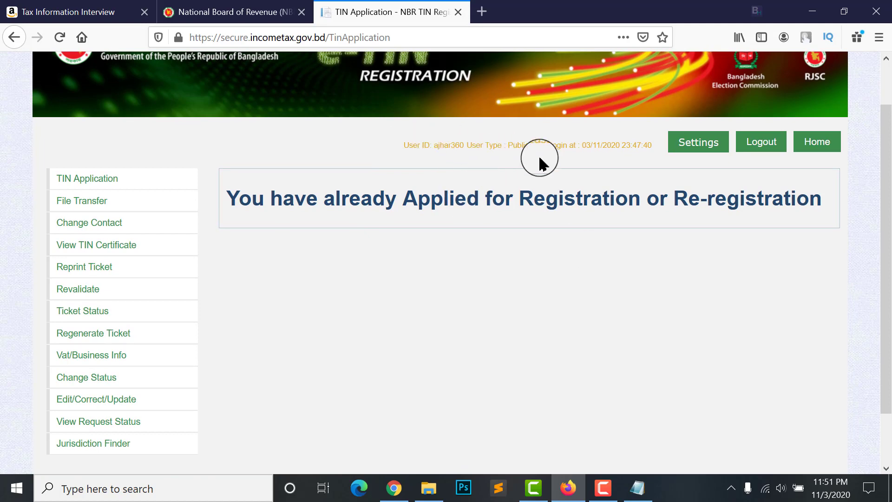
scroll(590, 295, "up", 2)
scroll(632, 236, "down", 1)
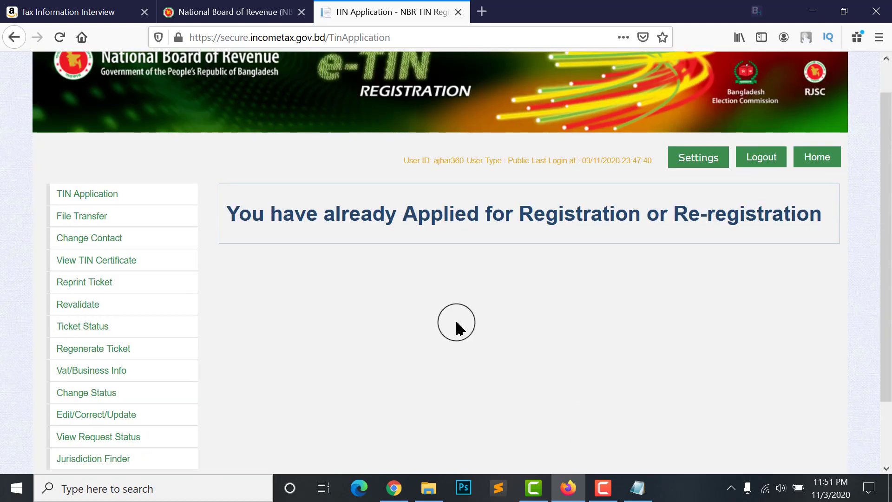
scroll(464, 321, "up", 2)
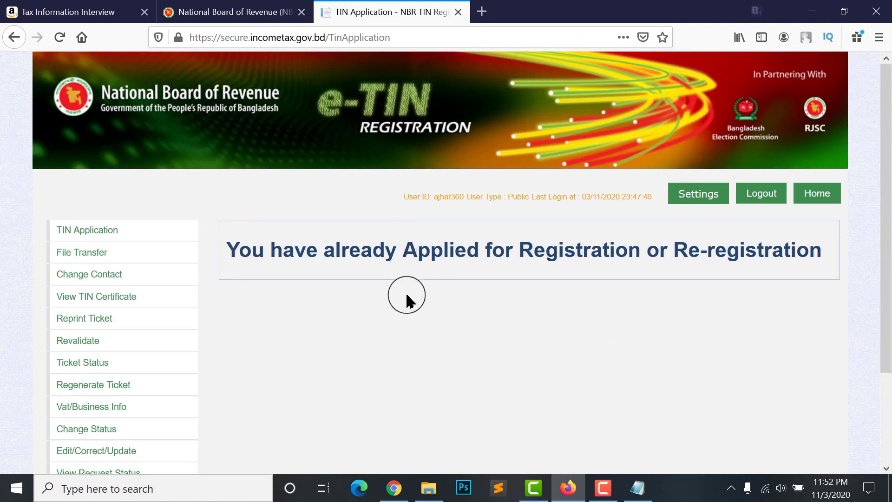
left_click(45, 8)
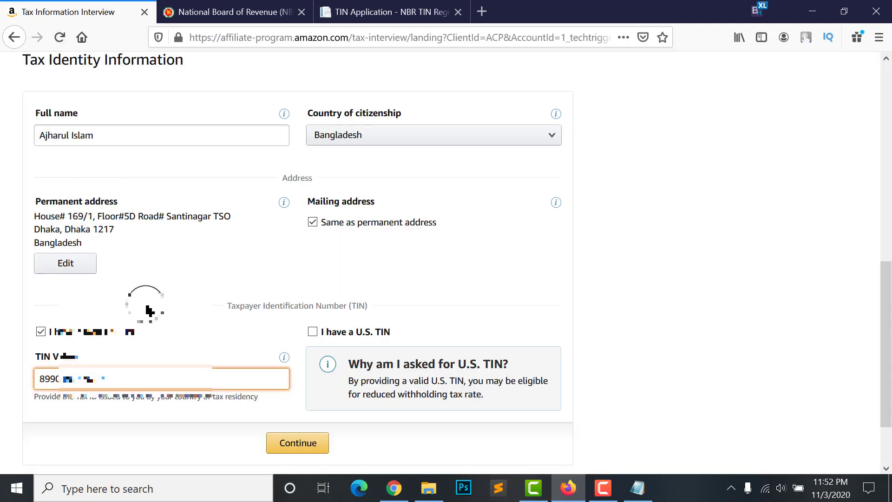
Untick 'I have a Non-US TIN' so no foreign TIN is declared
scroll(149, 310, "down", 2)
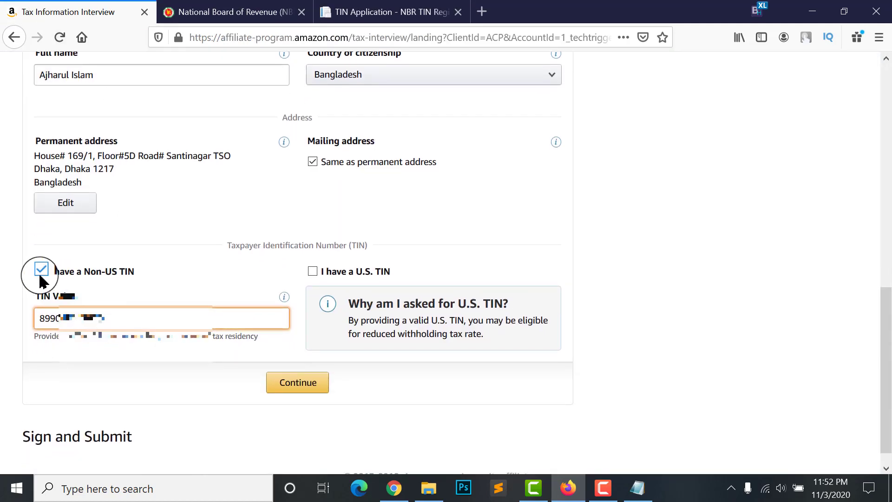
left_click(140, 335)
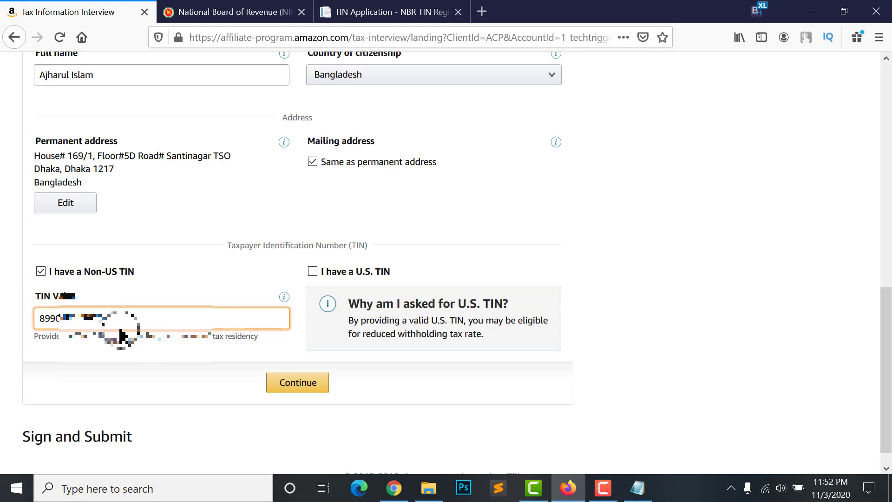
left_click(53, 273)
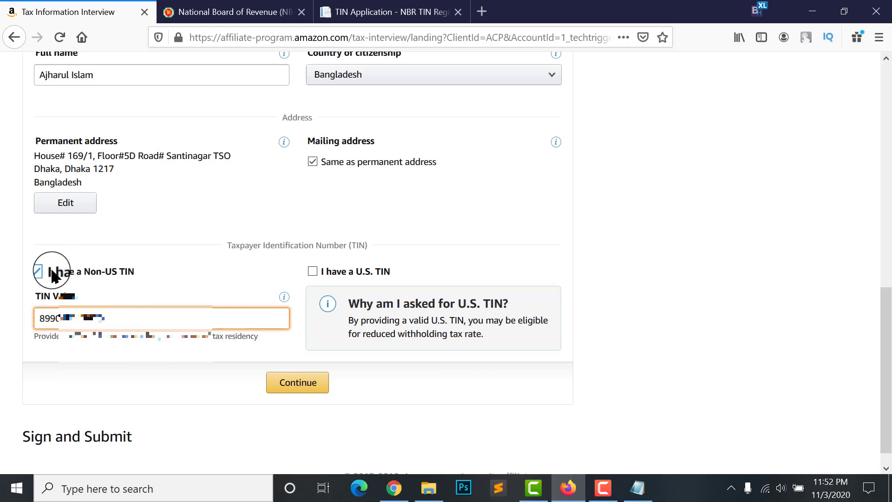
left_click(41, 273)
scroll(47, 288, "down", 2)
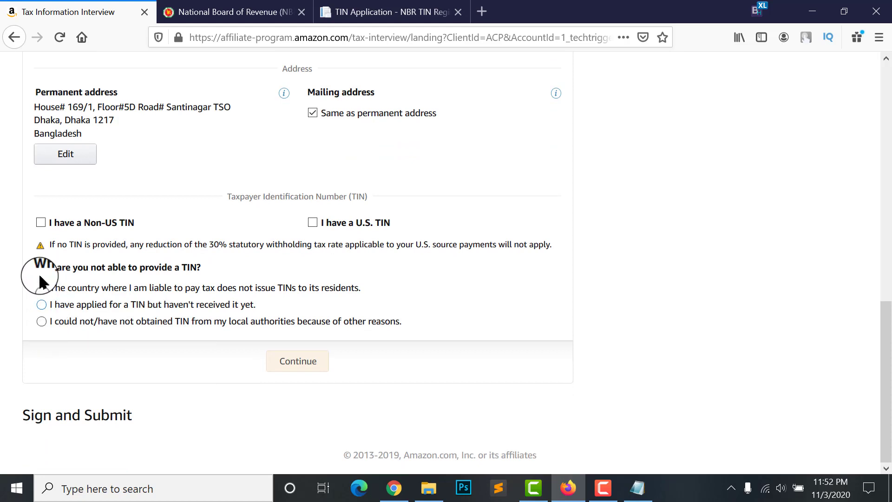
left_click_drag(33, 274, 199, 266)
left_click(201, 272)
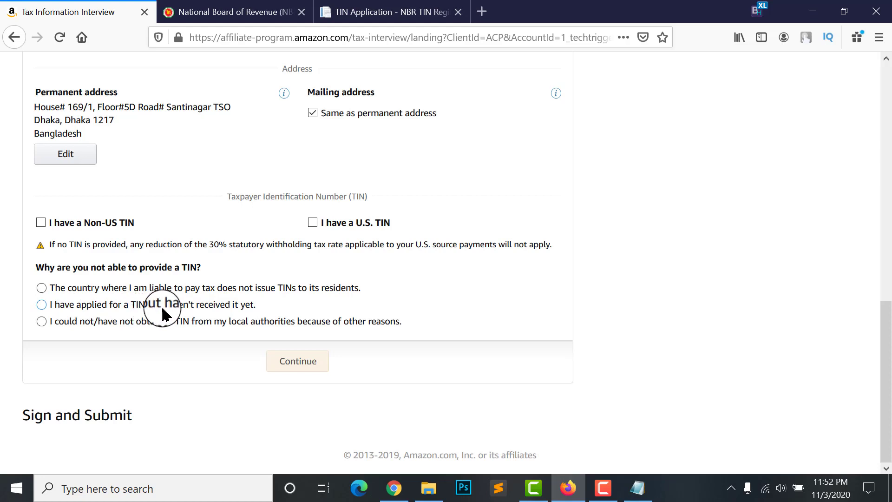
Choose 'could not obtain TIN from local authorities' for other reasons and continue to income questions
left_click(79, 311)
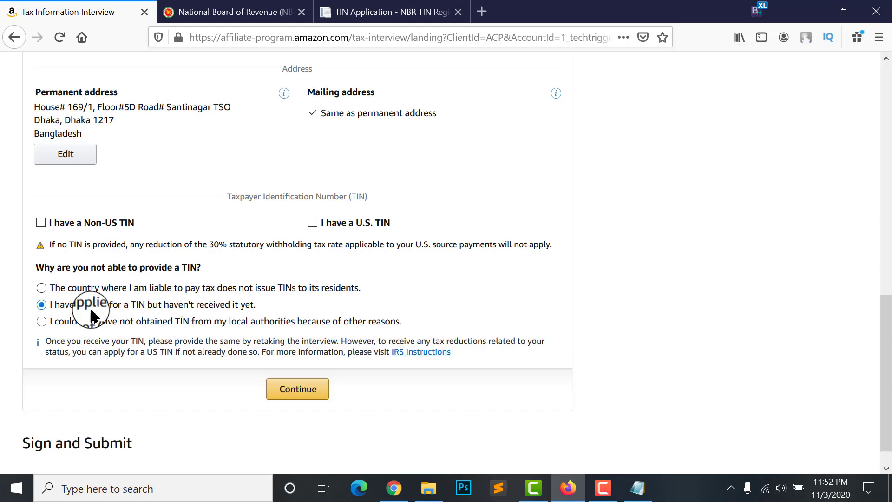
left_click(80, 321)
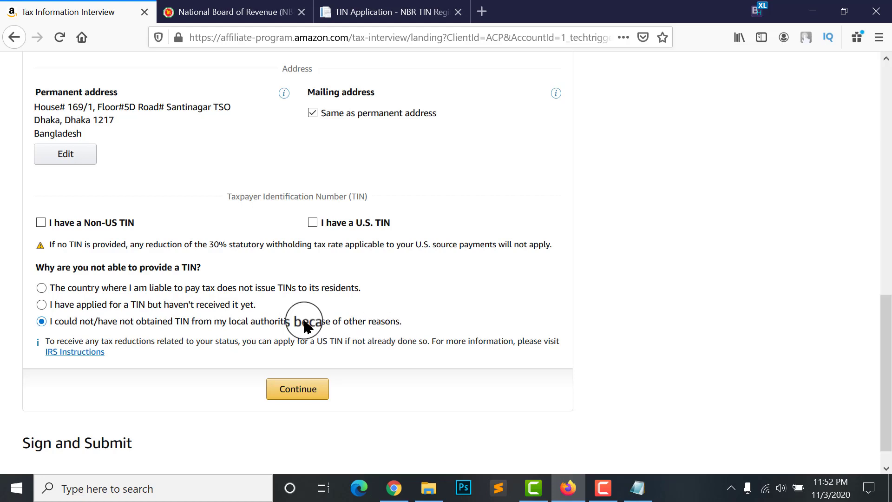
left_click_drag(232, 322, 237, 322)
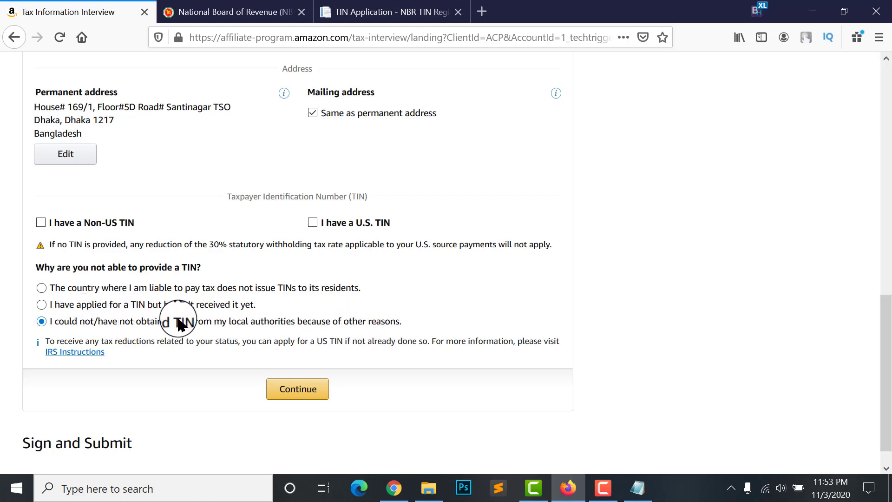
left_click(77, 326)
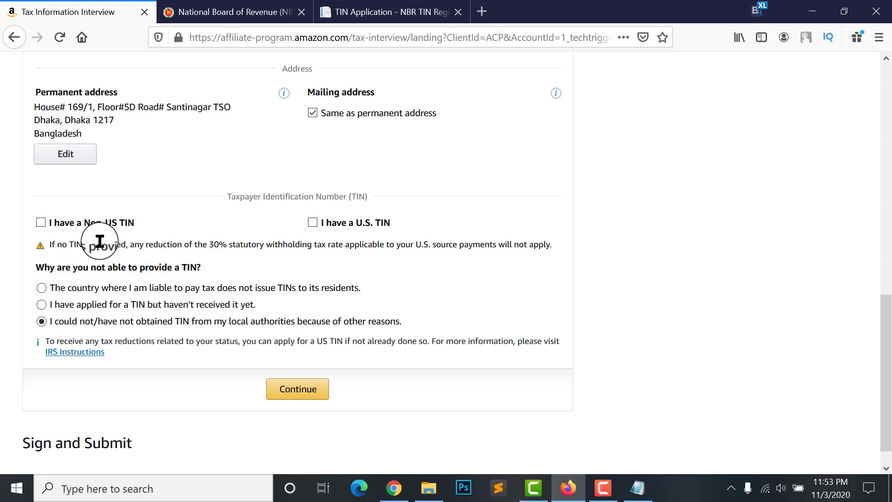
left_click(293, 394)
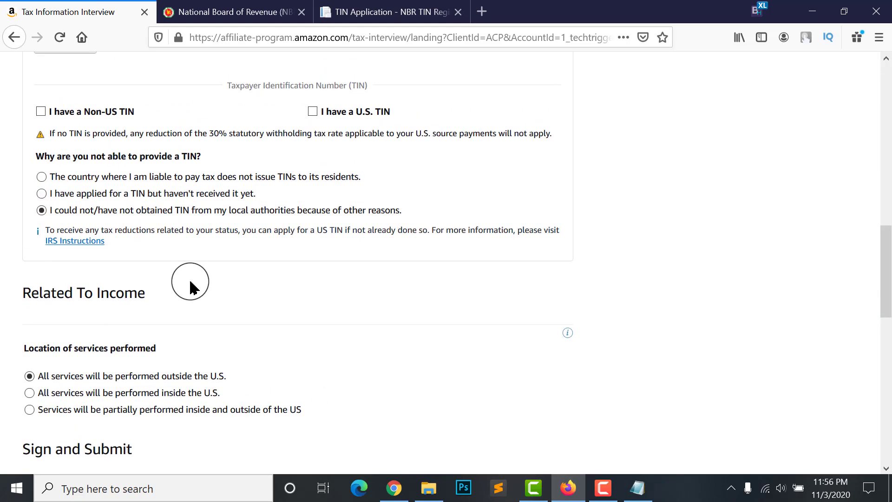
scroll(193, 285, "down", 1)
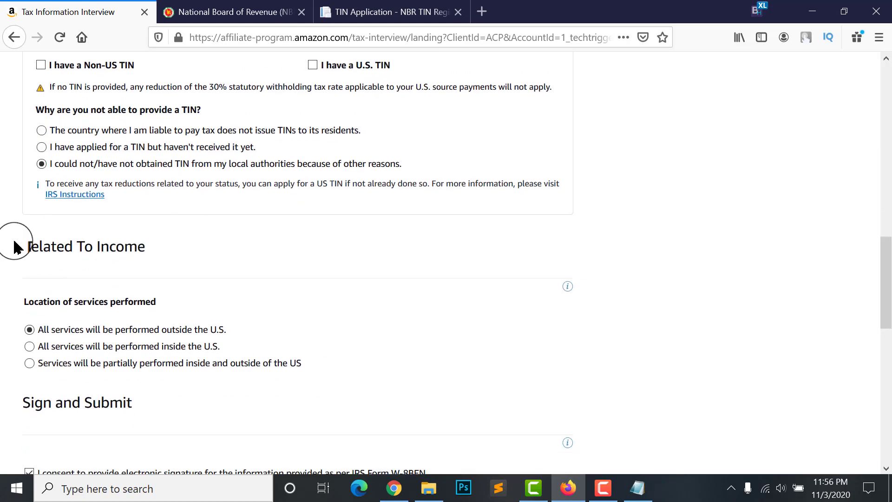
scroll(76, 283, "down", 1)
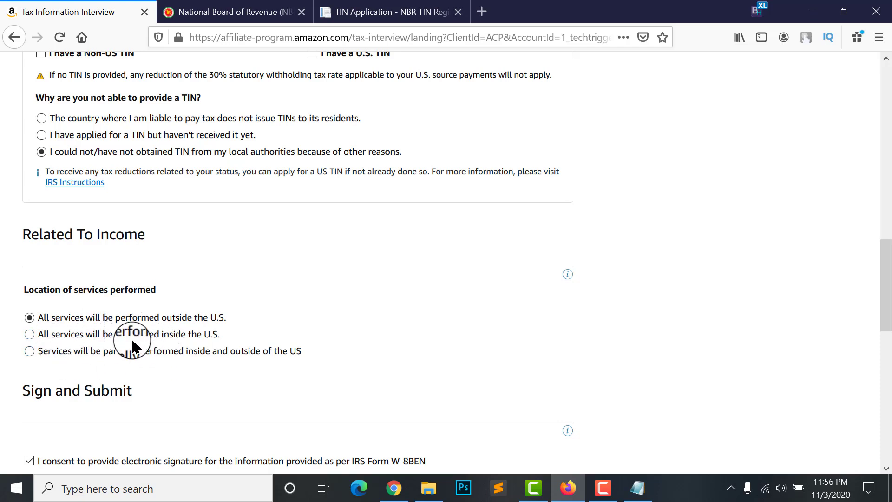
scroll(124, 302, "up", 1)
scroll(97, 281, "down", 1)
left_click(88, 305)
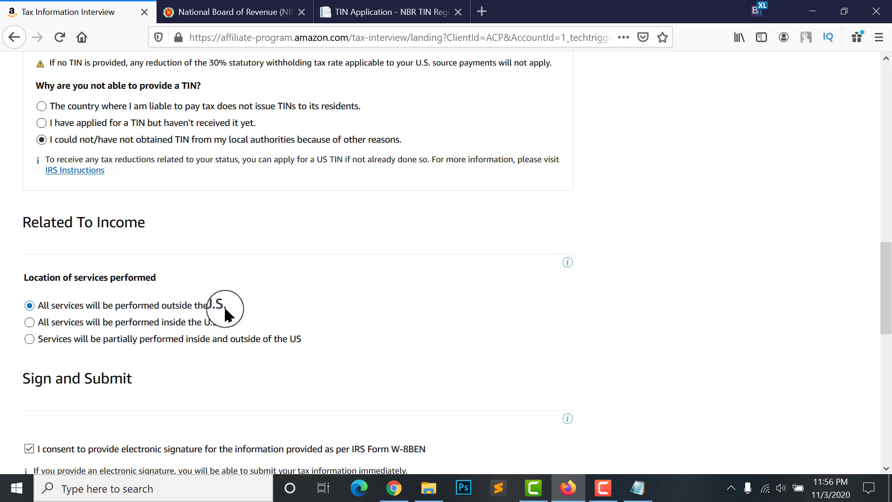
left_click_drag(226, 315, 140, 303)
left_click(109, 303)
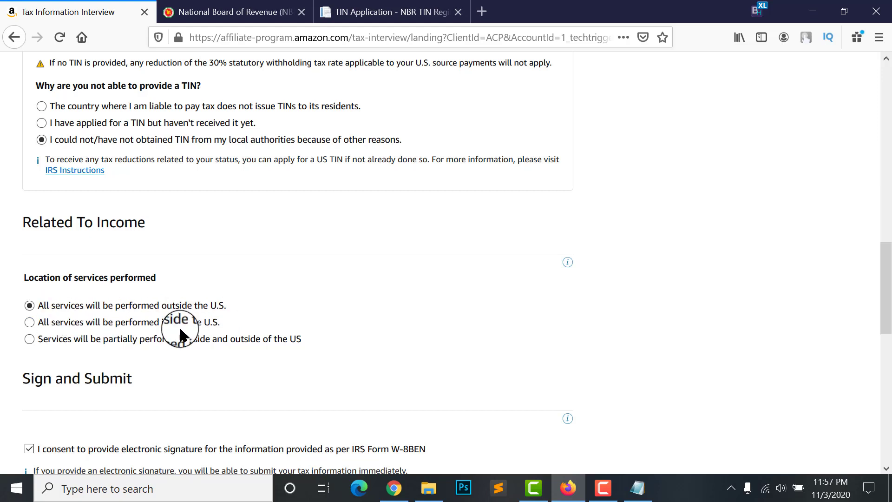
left_click(31, 322)
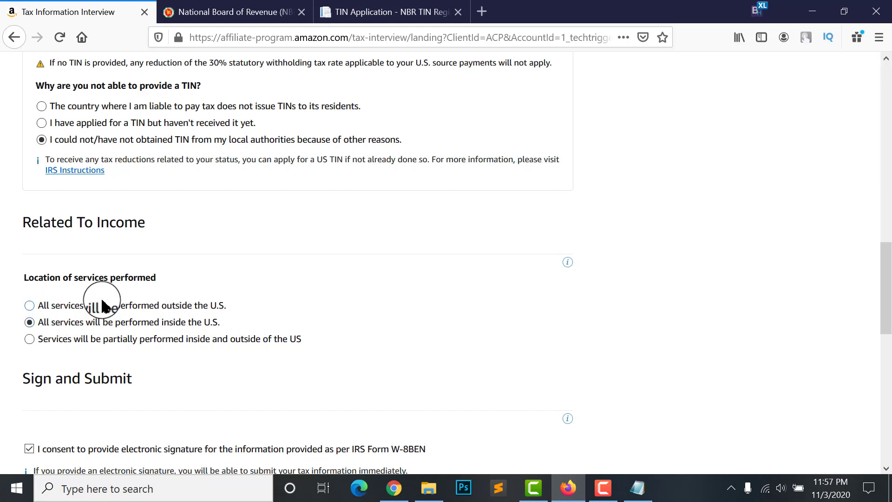
left_click(51, 305)
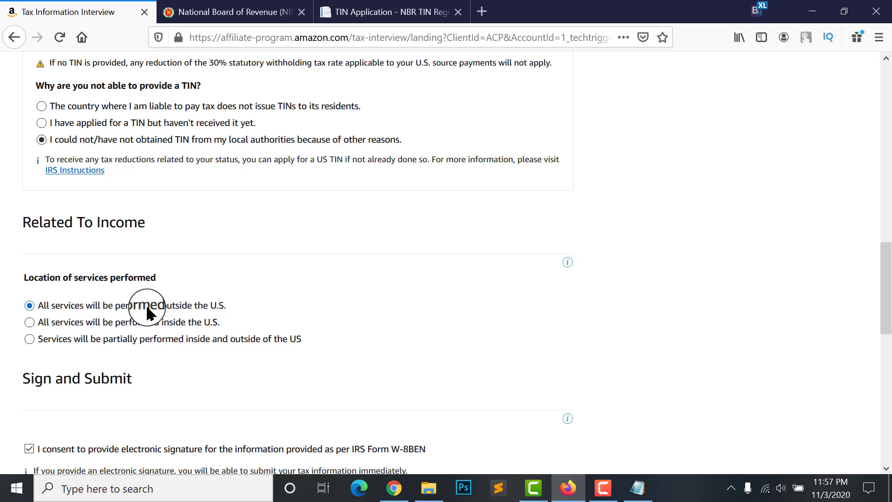
scroll(146, 310, "down", 4)
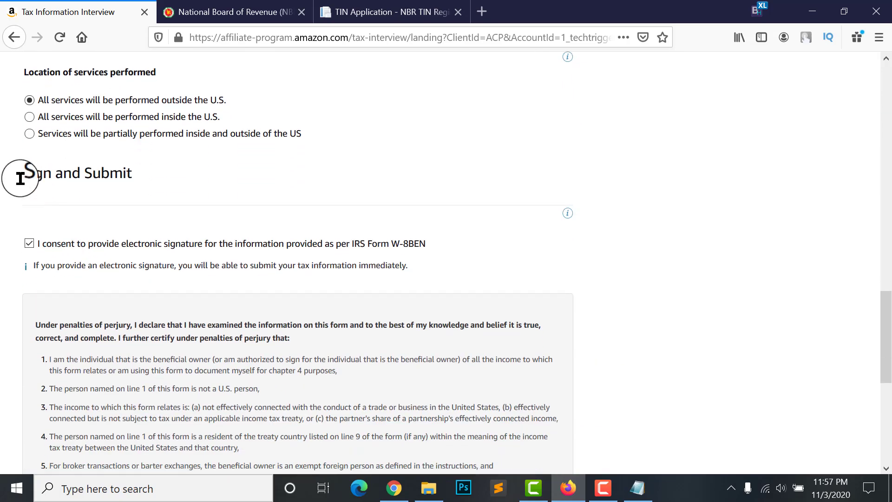
Sign with the account holder's full name, keep the date 11-03-2020, and Save and Preview
scroll(83, 235, "down", 3)
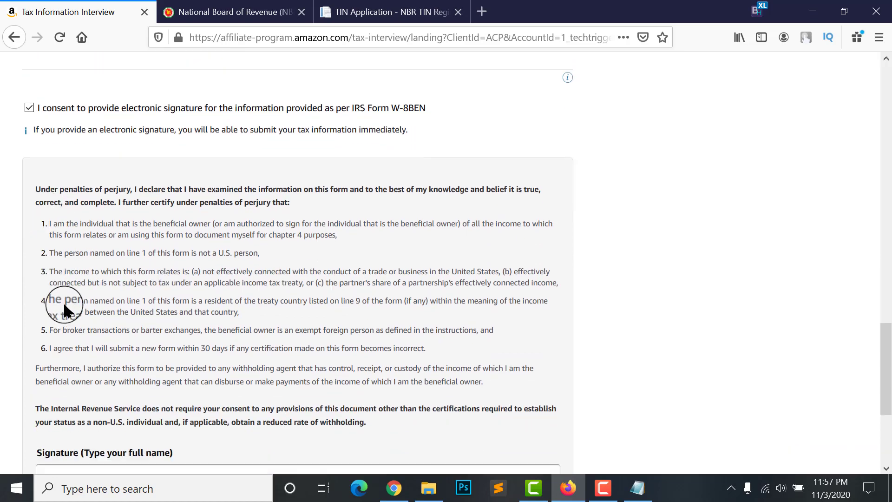
scroll(72, 307, "down", 3)
scroll(86, 313, "up", 4)
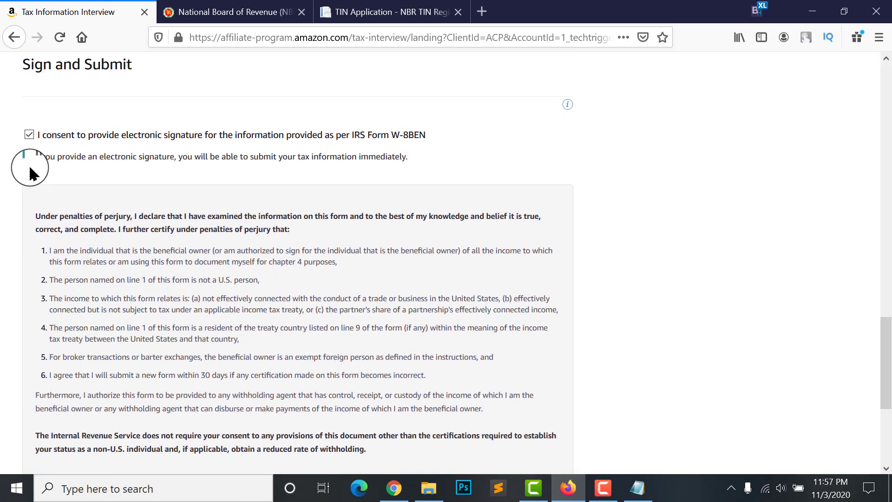
scroll(145, 292, "down", 4)
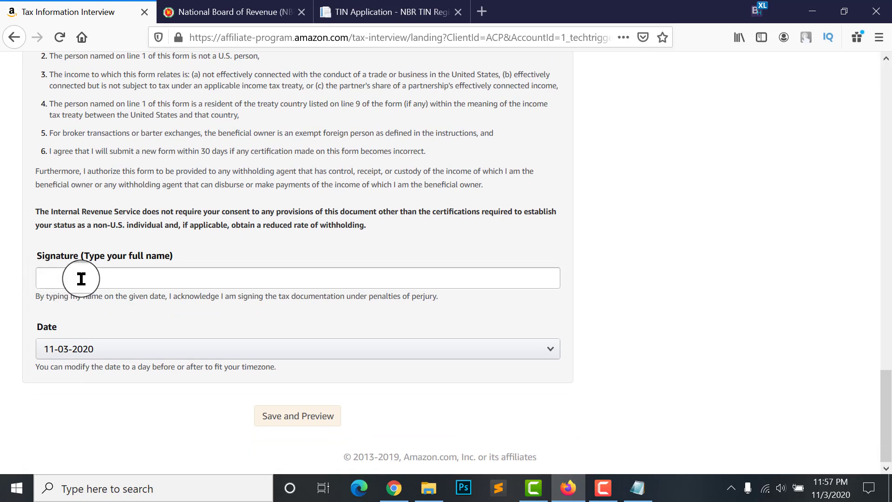
left_click(109, 280)
type("Ajharu")
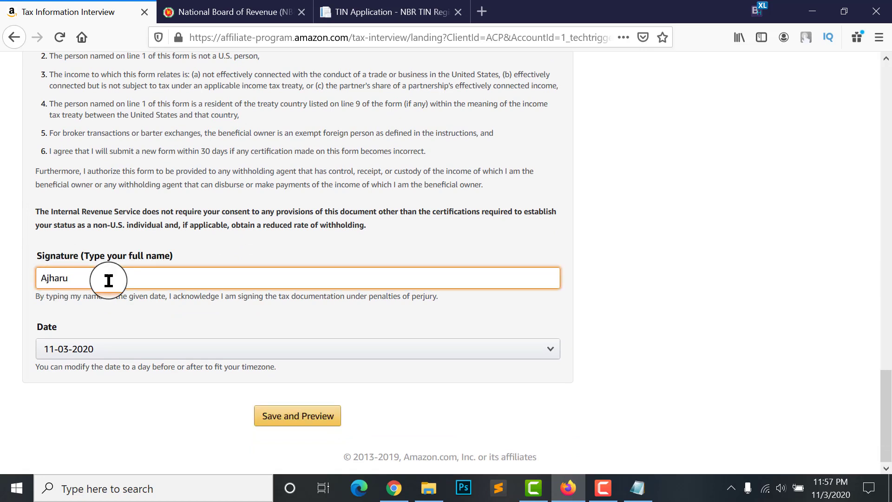
left_click(102, 342)
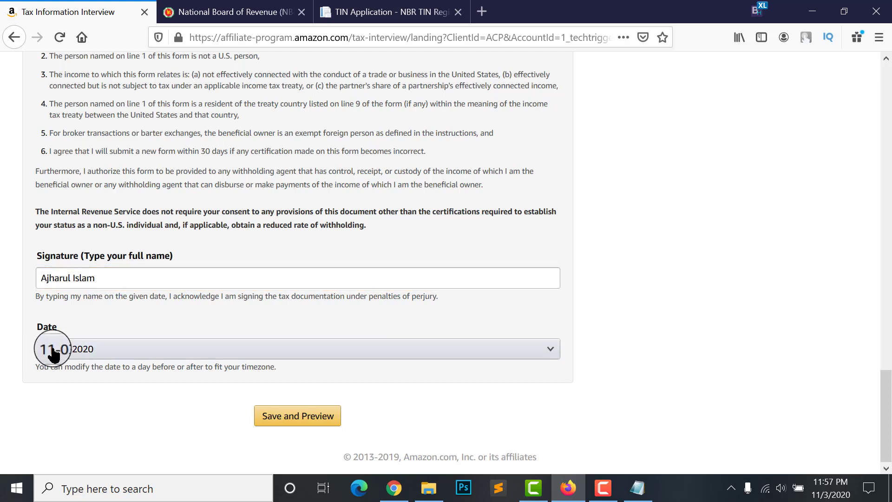
left_click(139, 364)
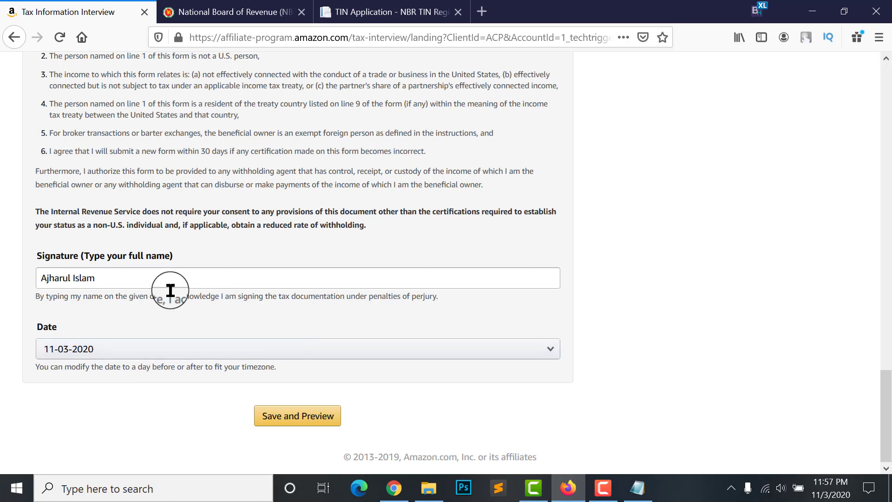
left_click(288, 414)
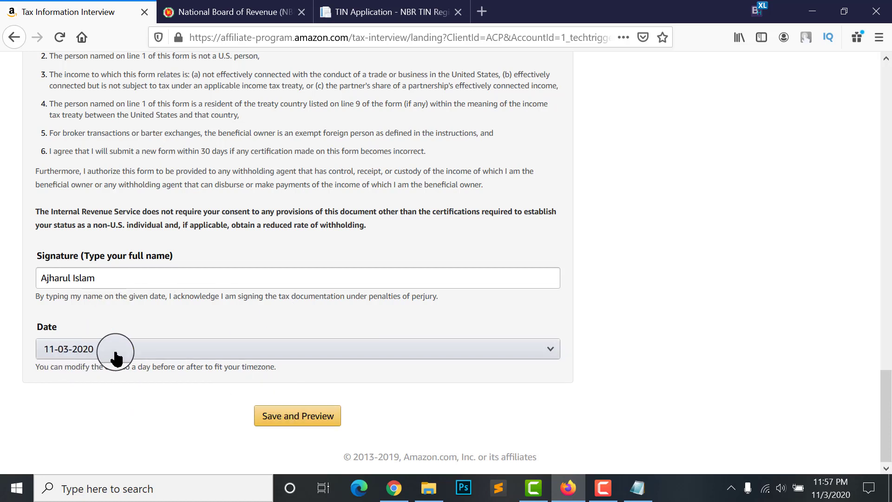
left_click(264, 392)
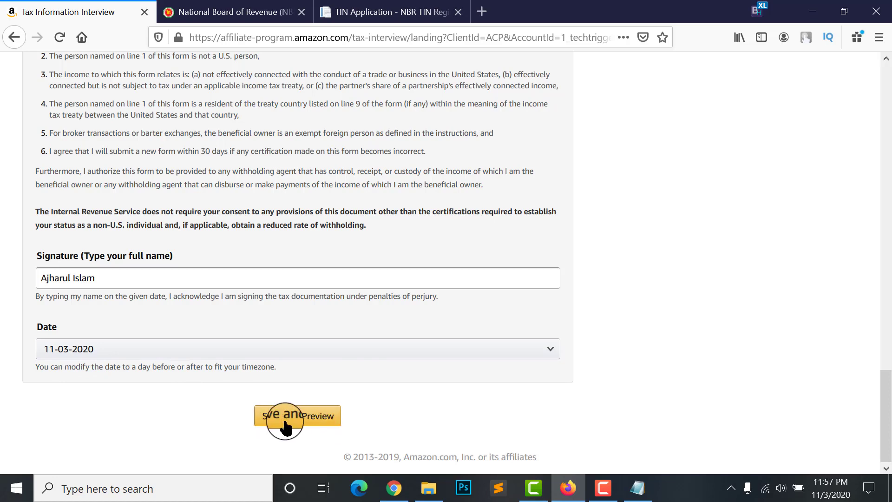
left_click(313, 418)
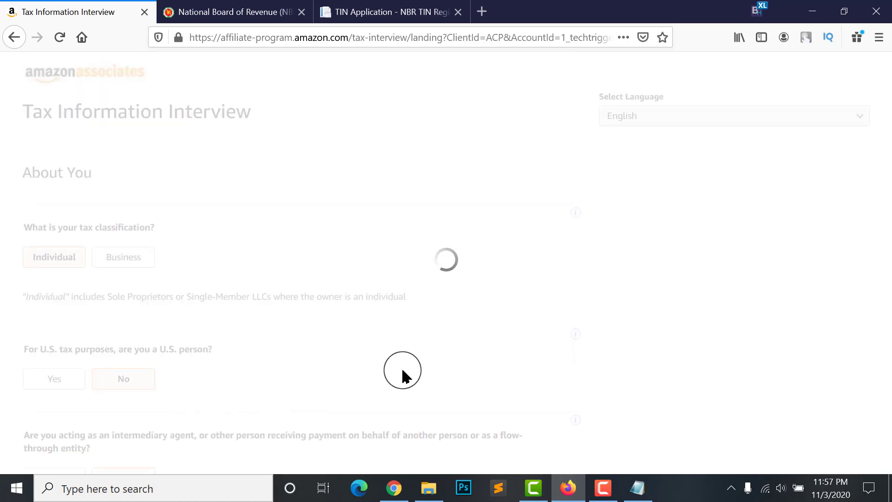
Scroll through the W-8BEN preview past the signature section and submit the form
scroll(49, 135, "up", 3)
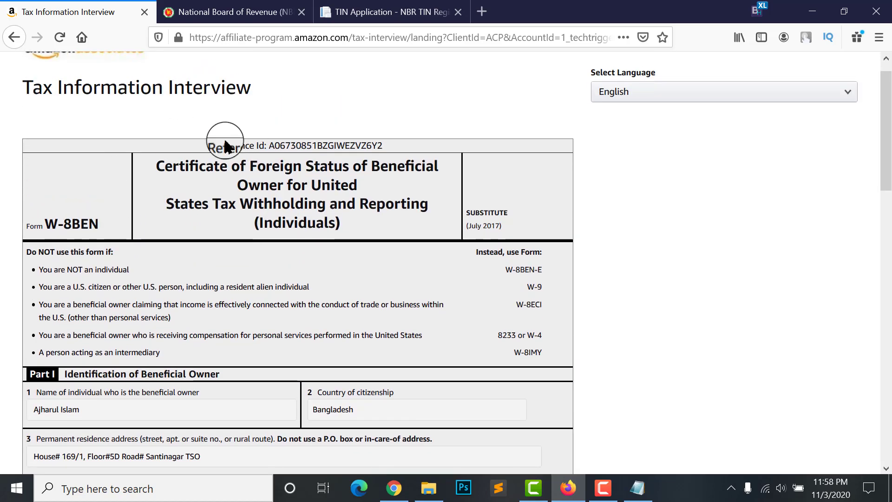
left_click_drag(214, 145, 408, 144)
left_click(269, 148)
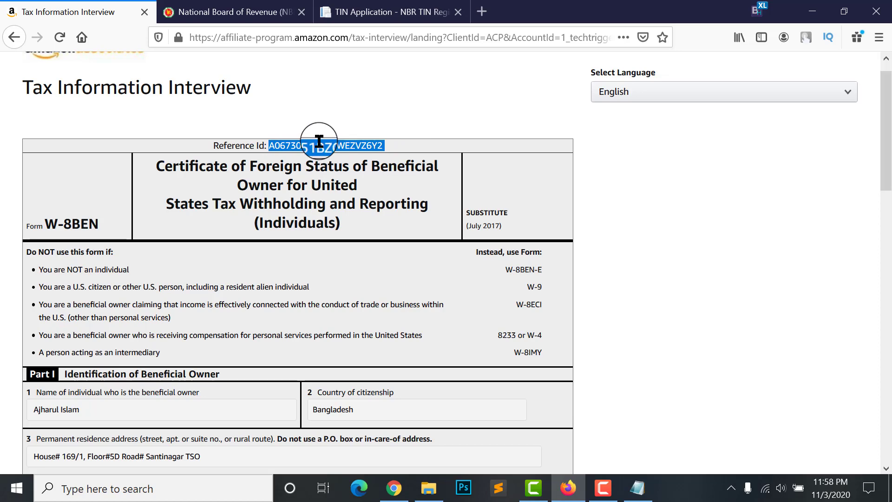
scroll(199, 218, "down", 2)
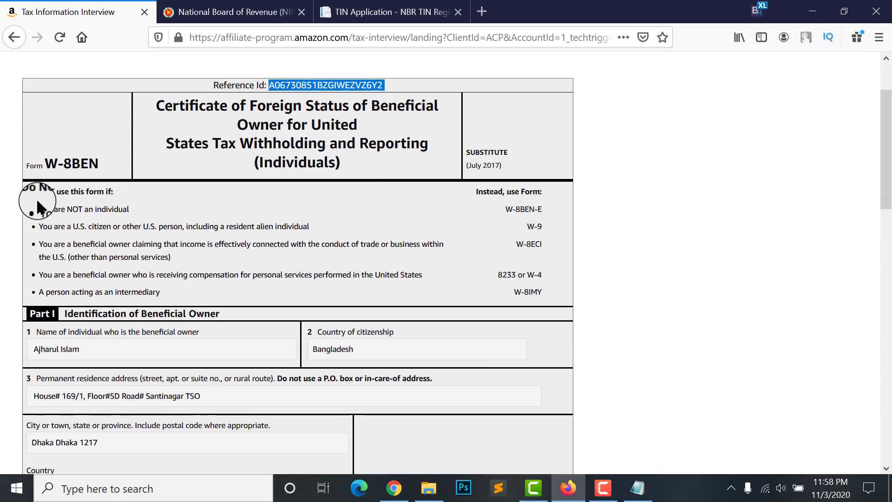
left_click(21, 218)
scroll(28, 227, "down", 4)
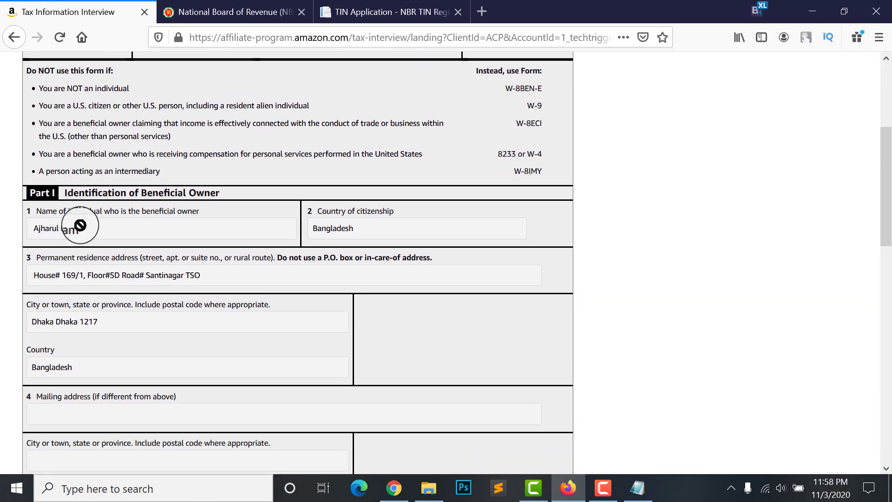
scroll(270, 271, "down", 9)
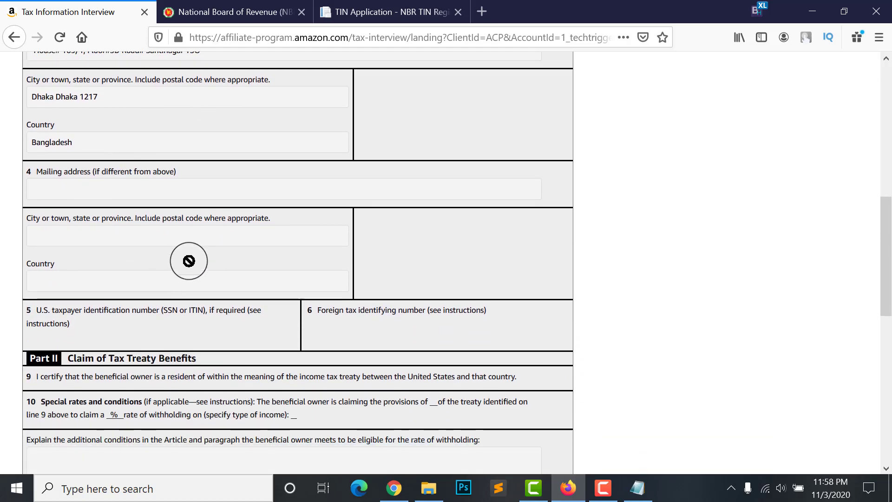
scroll(119, 294, "down", 8)
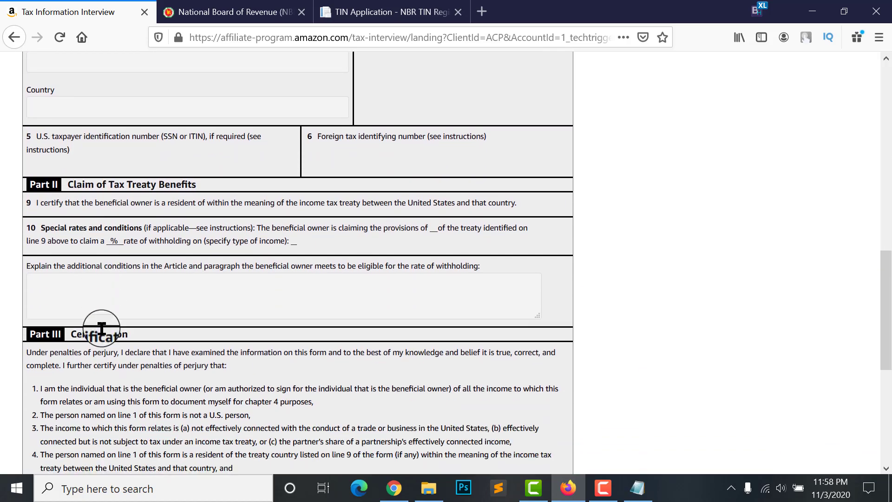
scroll(104, 328, "down", 7)
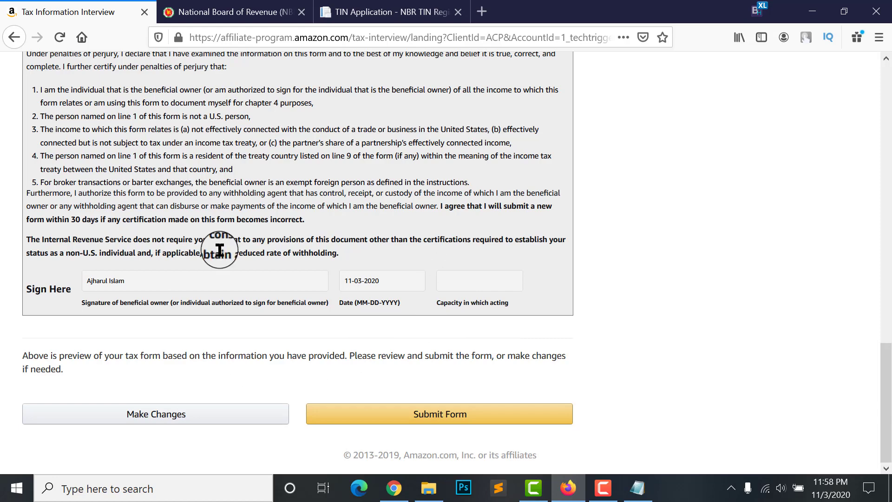
left_click(434, 416)
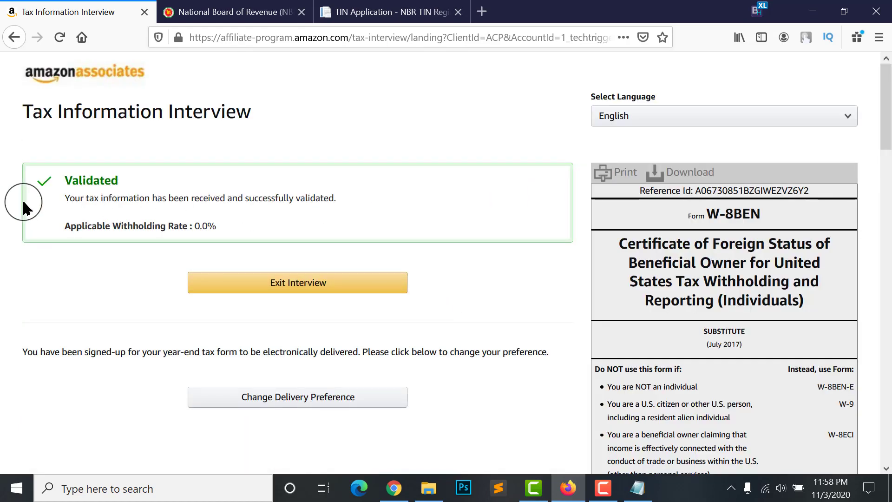
Exit the validated tax interview back to the Associates Central home page
double_click(130, 198)
left_click(322, 196)
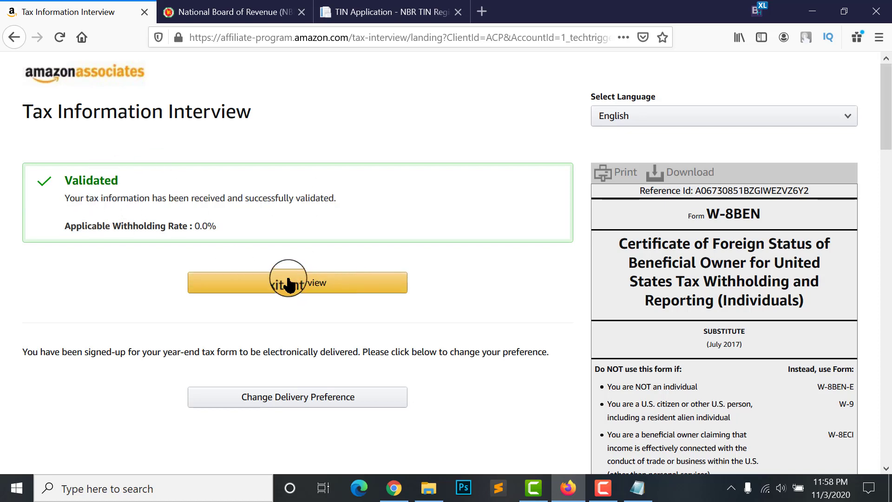
left_click(303, 282)
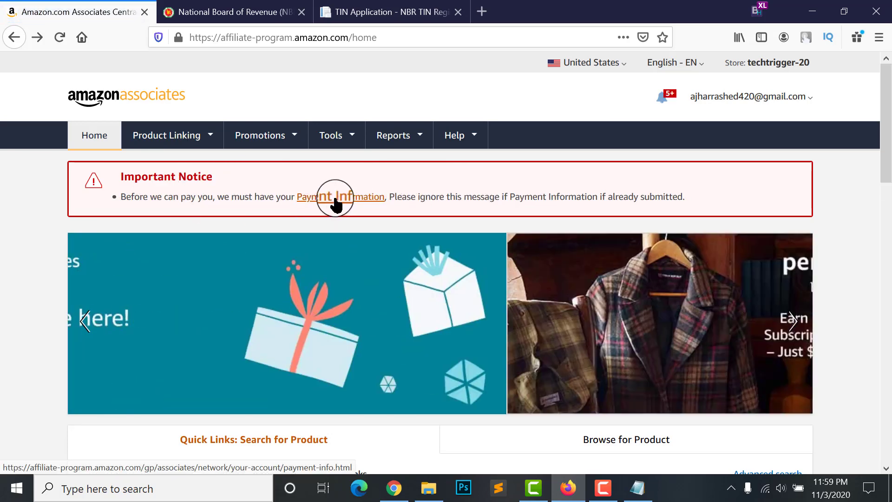
From Payment Information, choose Change Payment Method and confirm with the account password
left_click(341, 200)
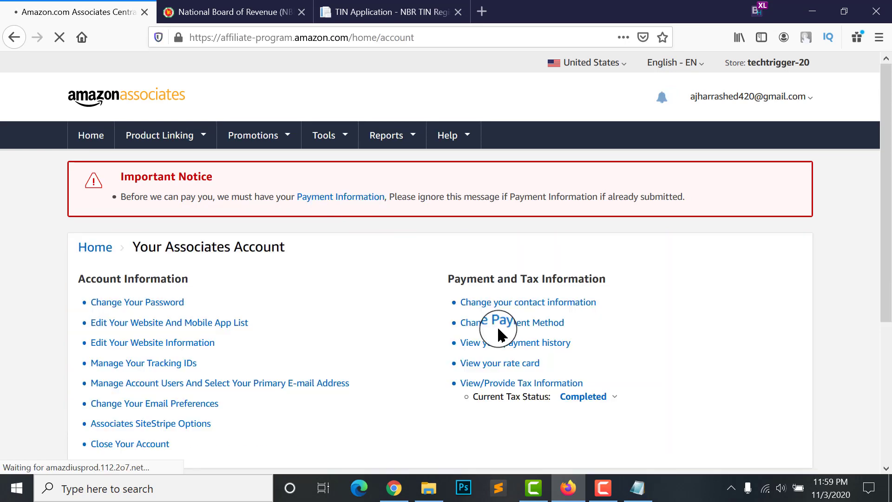
scroll(479, 325, "down", 1)
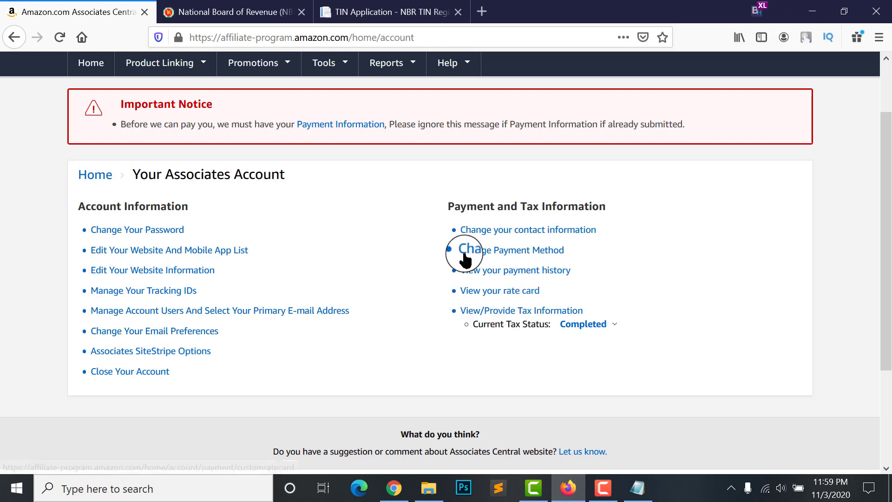
left_click(511, 253)
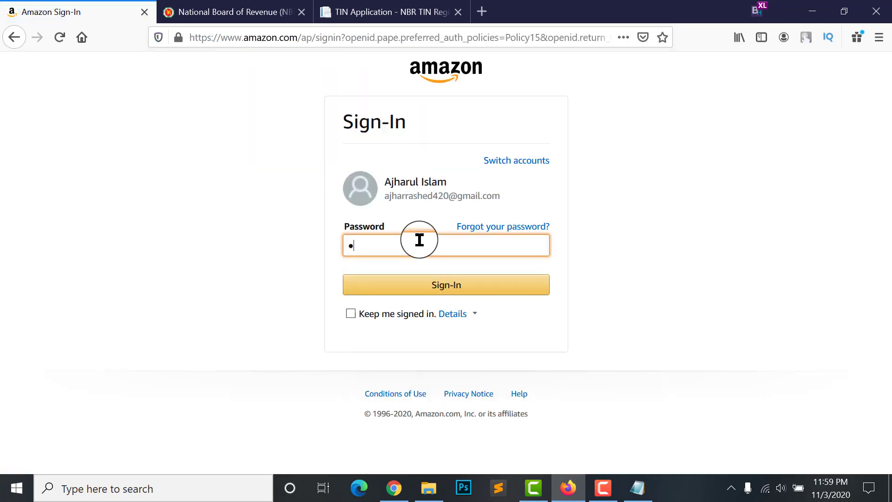
type("•••")
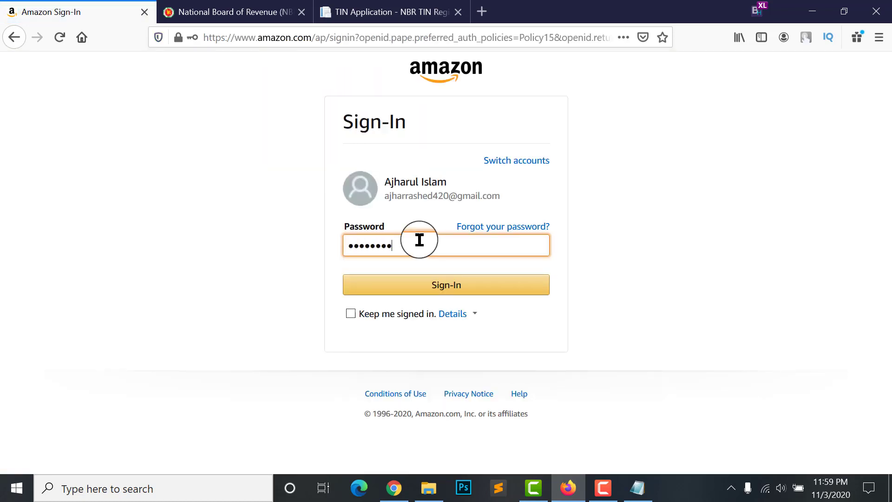
type("••••••")
key("Return")
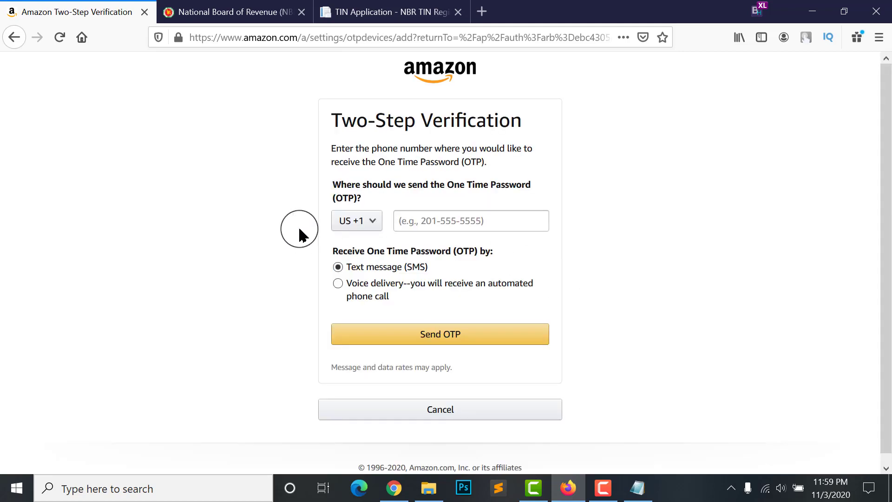
Pass two-step verification using a BD +880 phone number and the texted one-time password
left_click(387, 223)
scroll(373, 346, "up", 2)
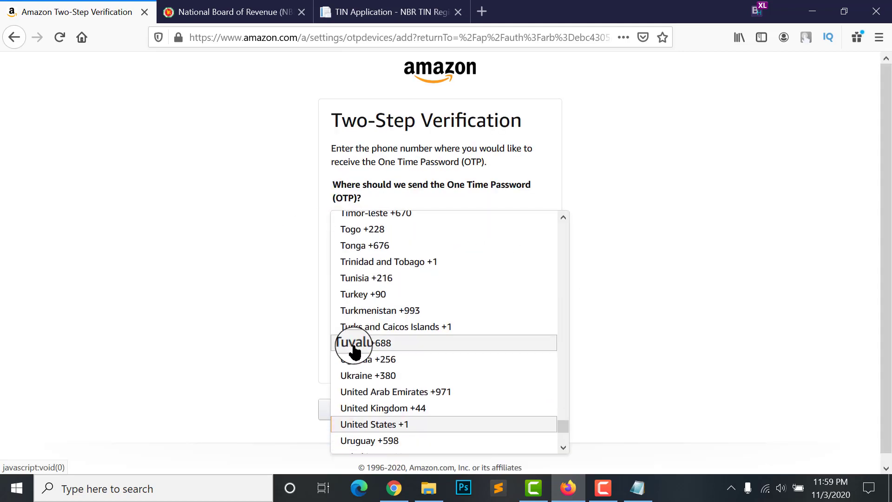
scroll(374, 345, "up", 4)
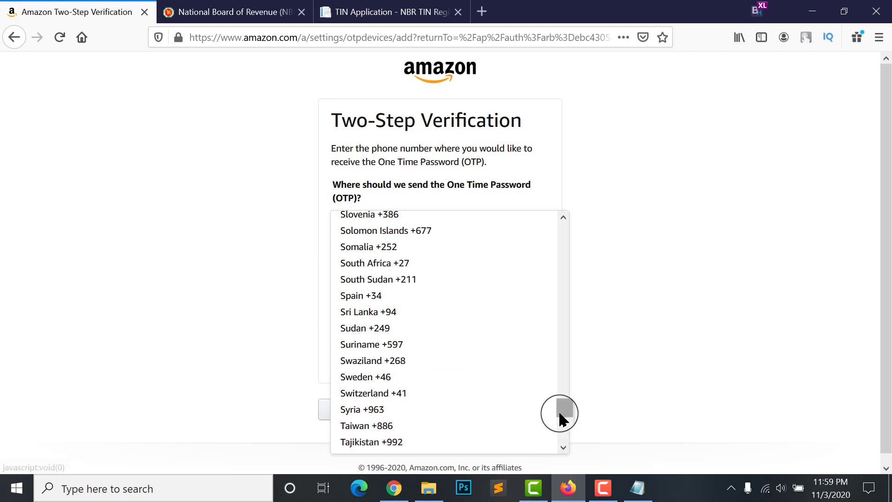
left_click_drag(564, 412, 578, 233)
scroll(386, 339, "down", 3)
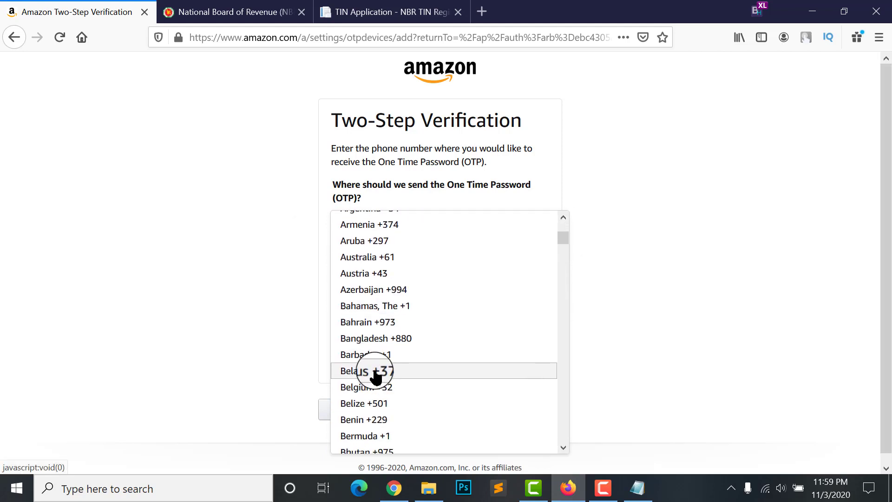
left_click(375, 339)
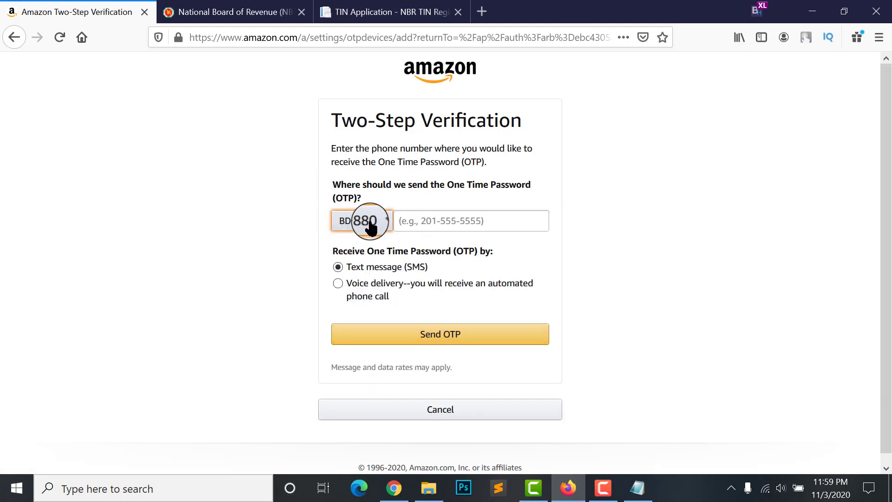
left_click(445, 222)
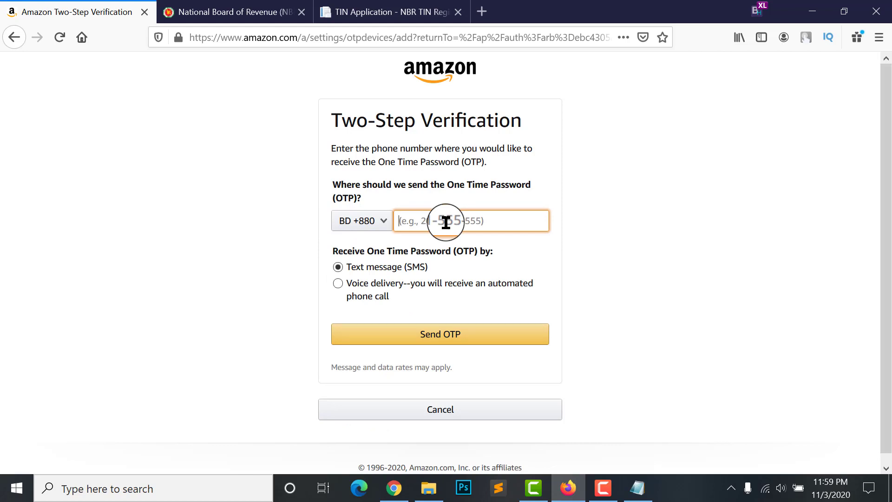
type("013")
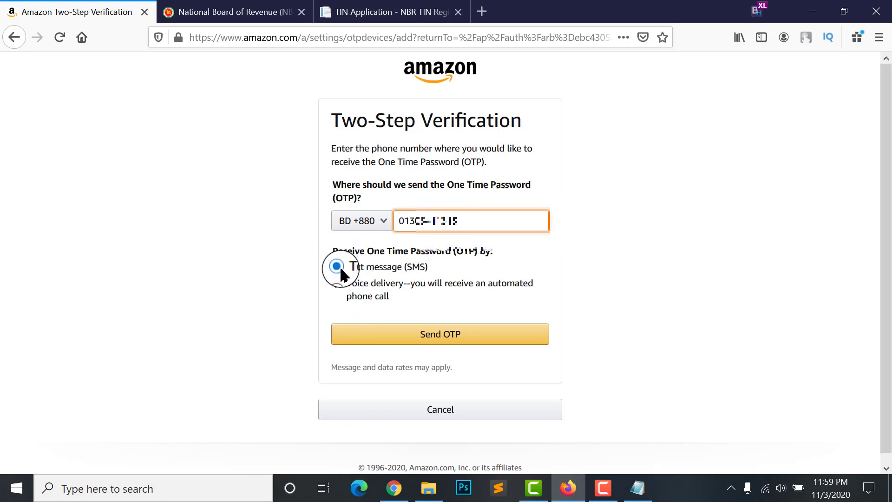
left_click(439, 337)
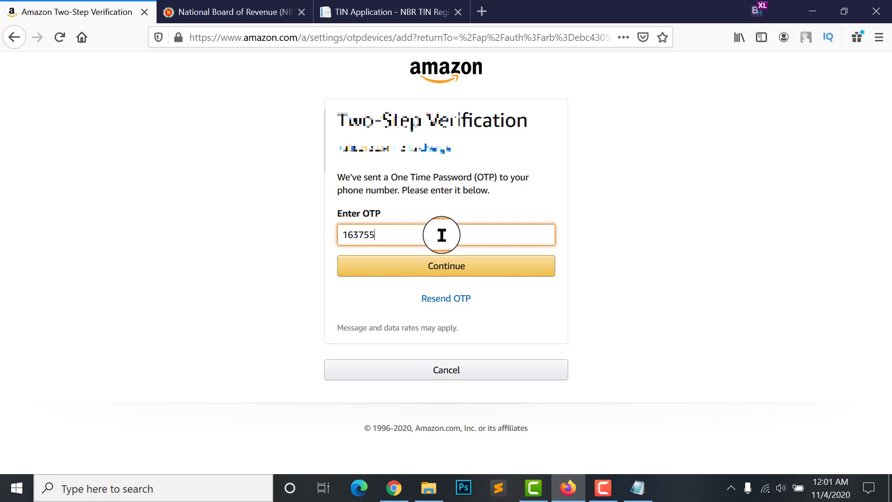
left_click(450, 269)
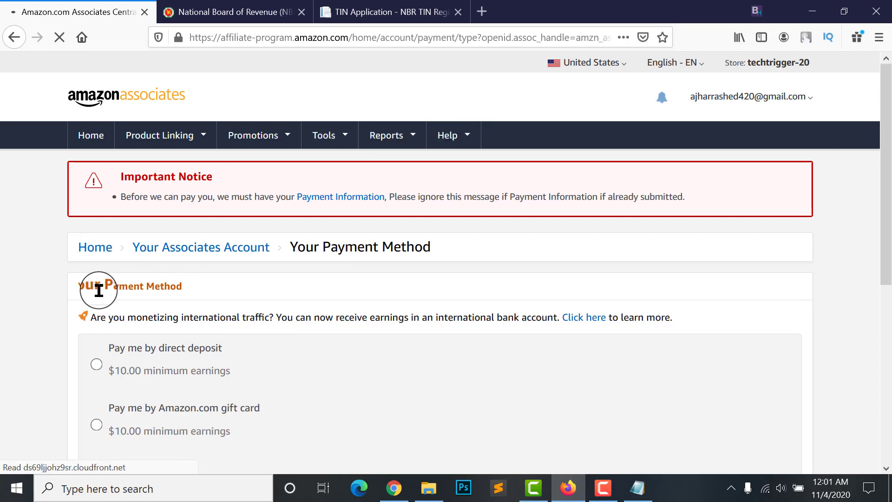
scroll(69, 297, "down", 3)
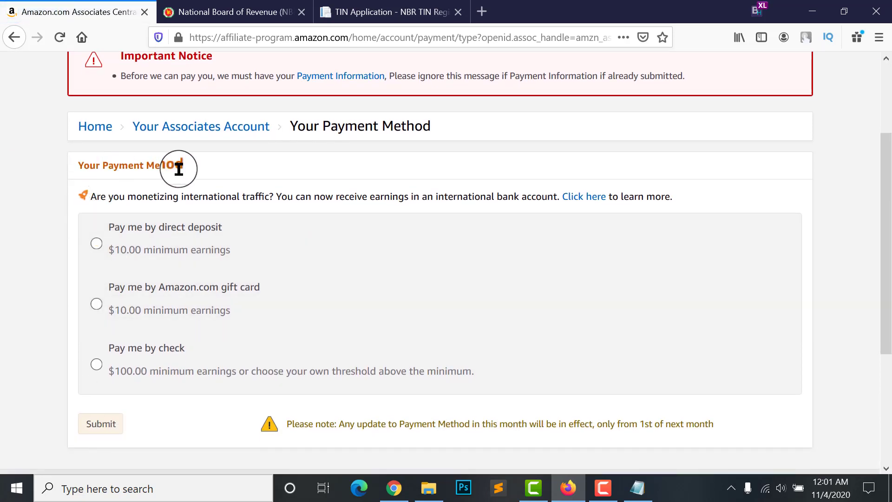
scroll(140, 222, "down", 1)
left_click(112, 213)
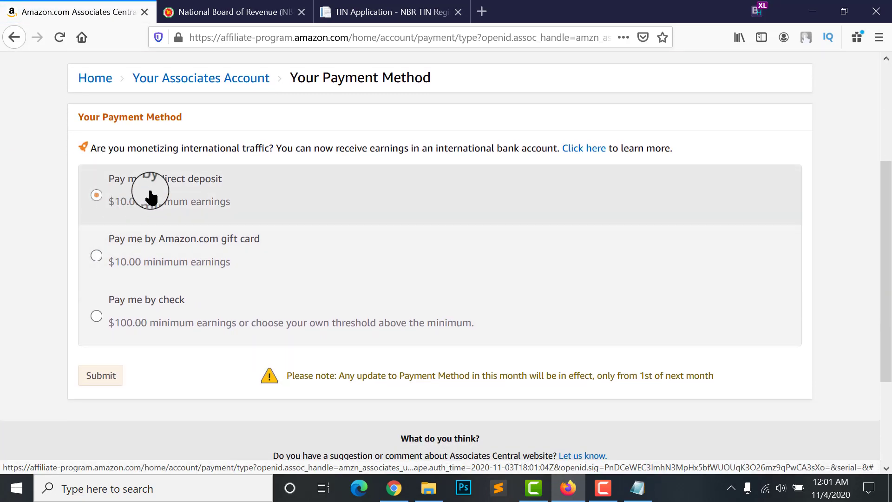
left_click(108, 259)
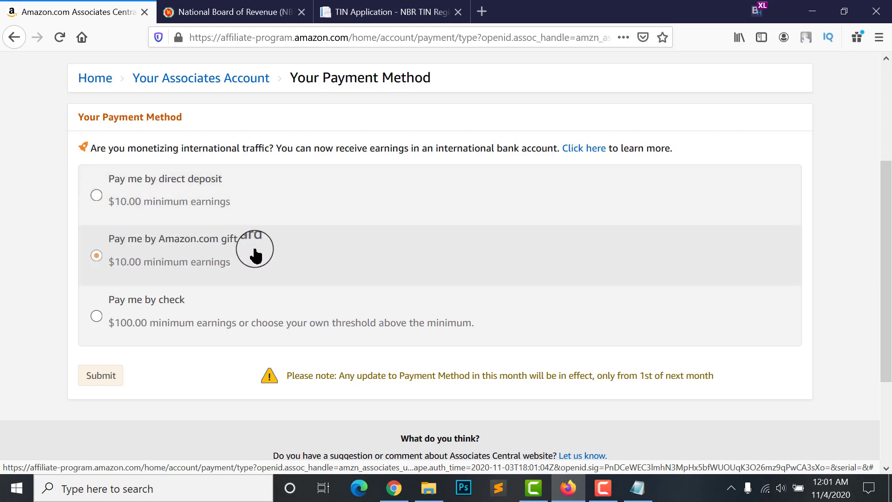
scroll(246, 255, "down", 3)
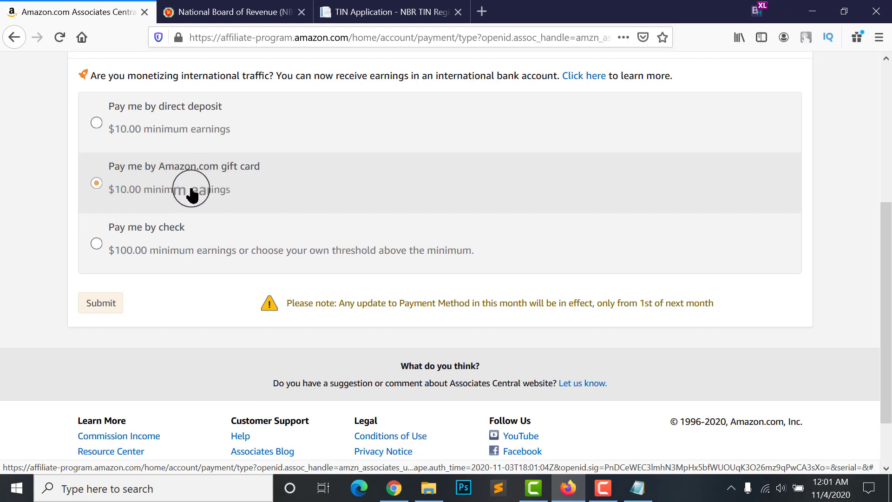
left_click(99, 244)
scroll(107, 246, "down", 1)
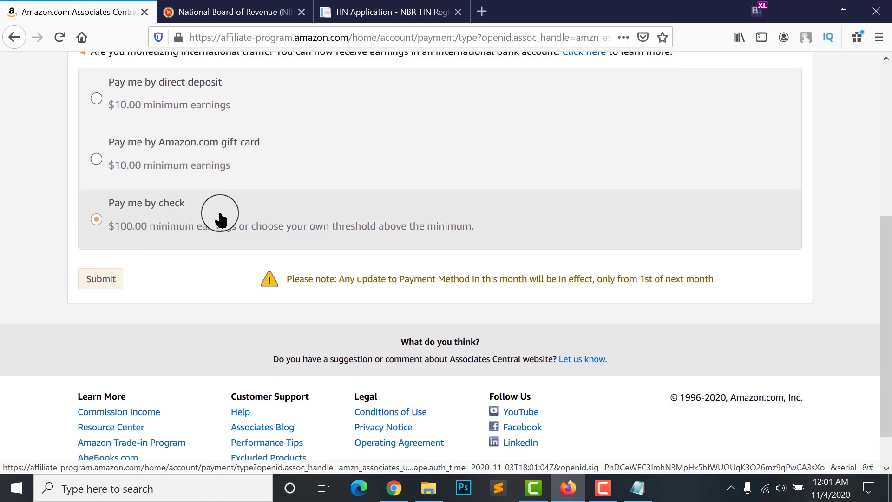
left_click(96, 219)
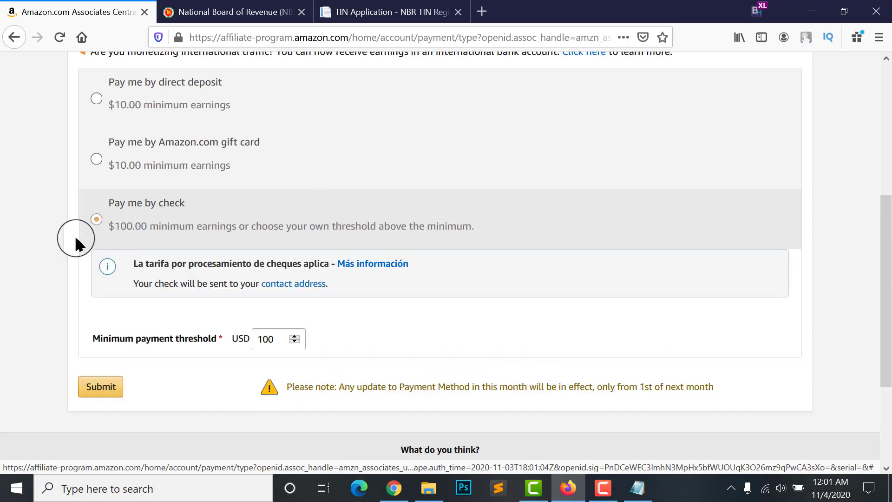
scroll(232, 276, "down", 2)
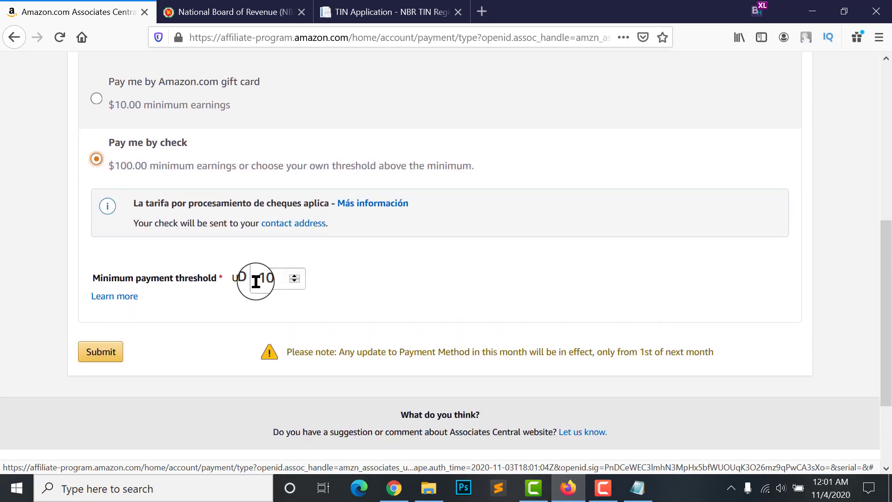
scroll(256, 281, "up", 1)
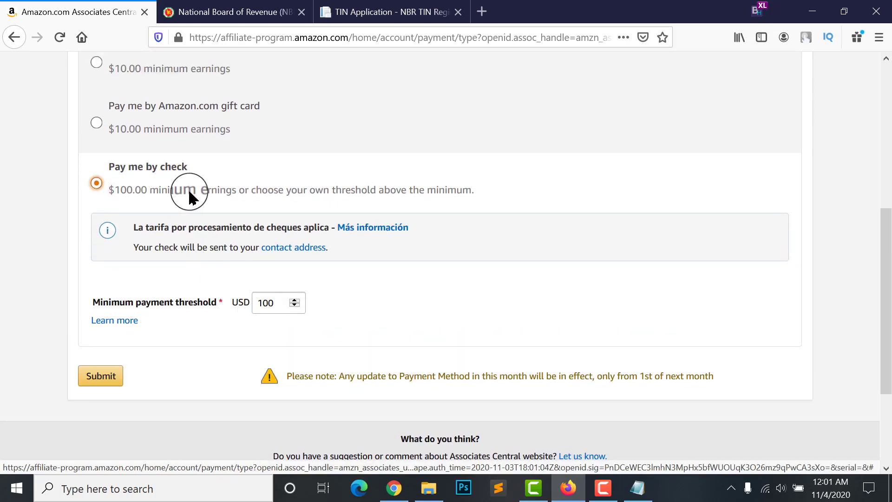
scroll(137, 200, "down", 2)
left_click(280, 242)
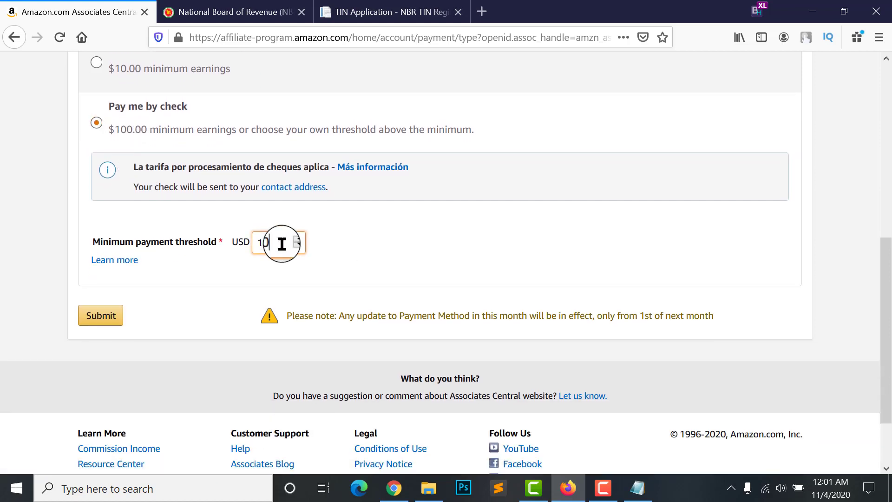
left_click_drag(281, 243, 235, 242)
left_click(428, 259)
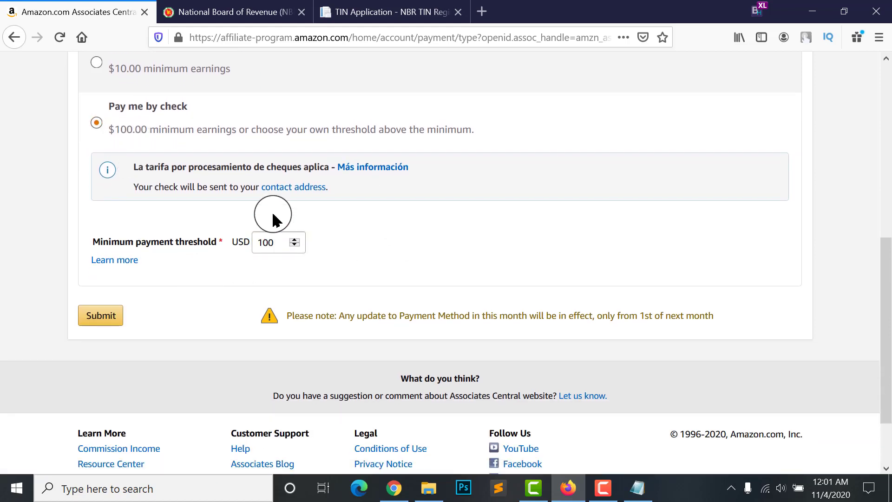
scroll(274, 219, "up", 1)
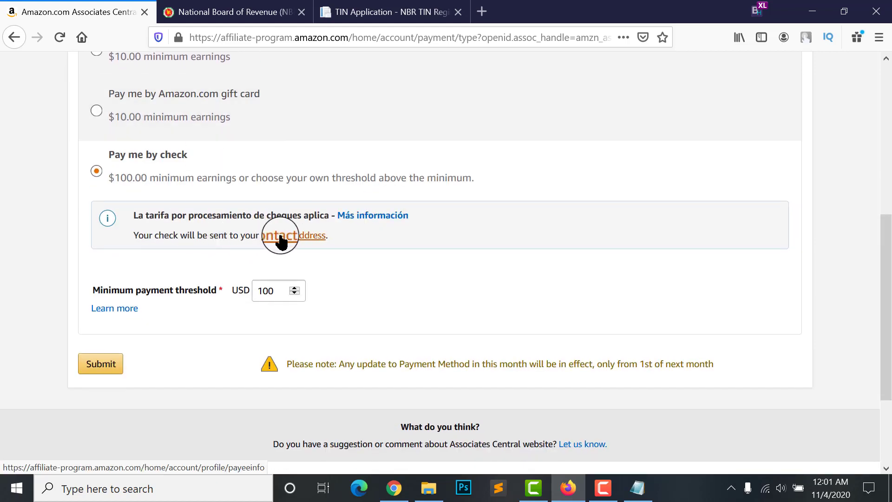
left_click(384, 233)
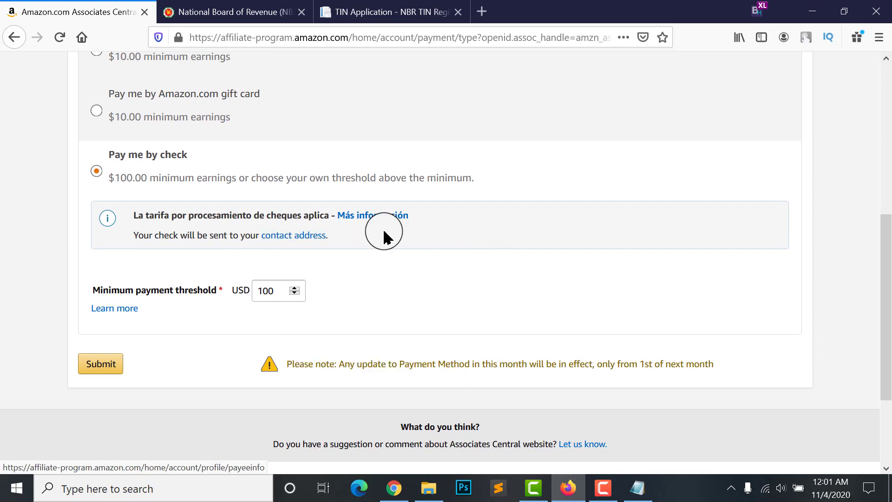
right_click(290, 237)
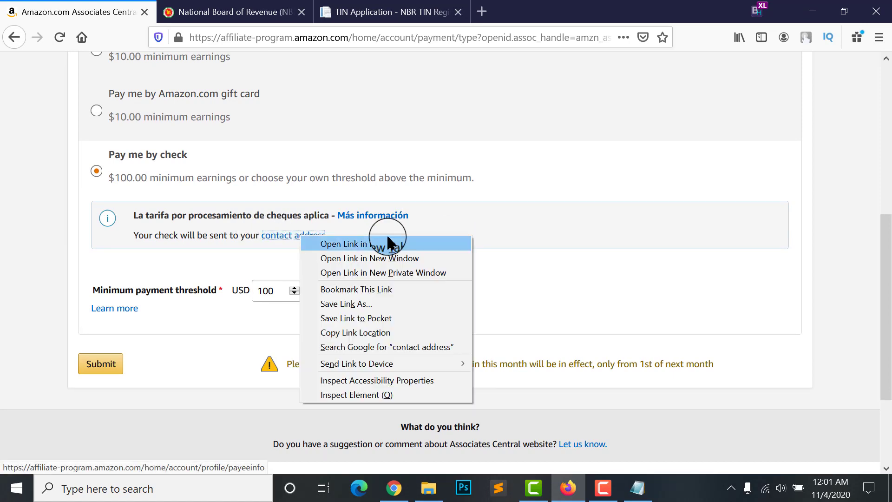
left_click(384, 190)
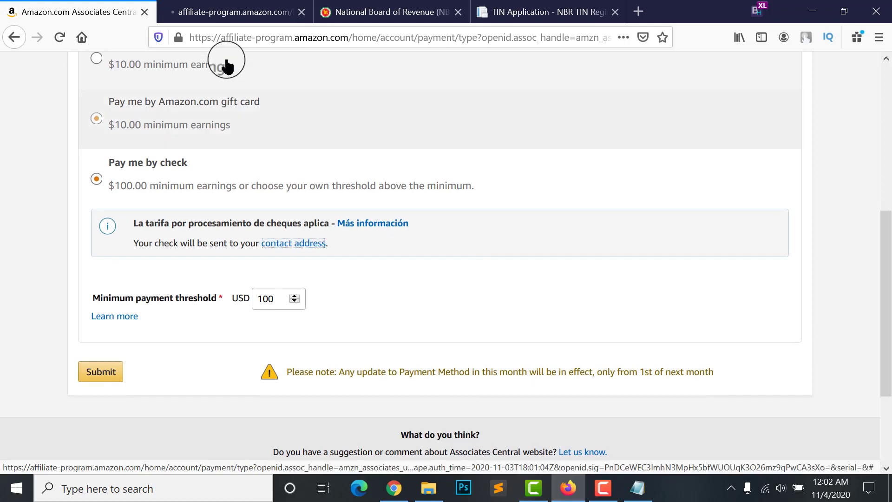
scroll(284, 238, "up", 2)
scroll(207, 118, "up", 1)
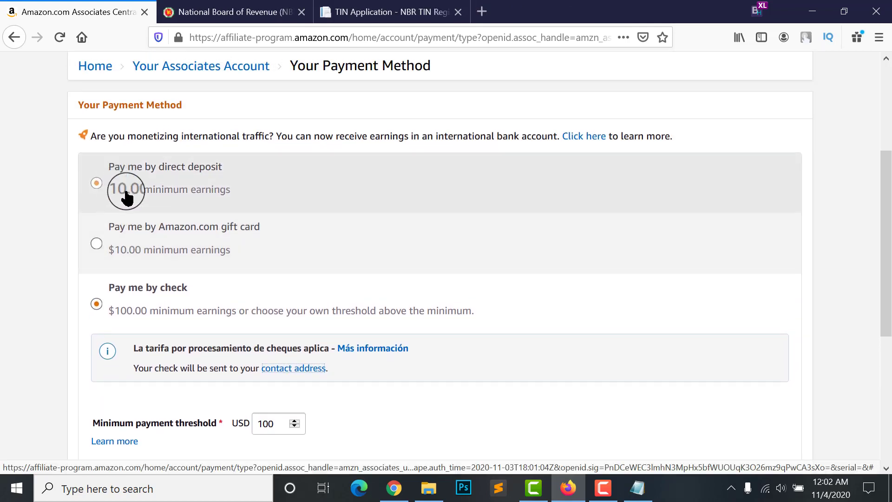
Select 'Pay me by direct deposit' and glance through the Bank Location list without choosing
left_click(95, 183)
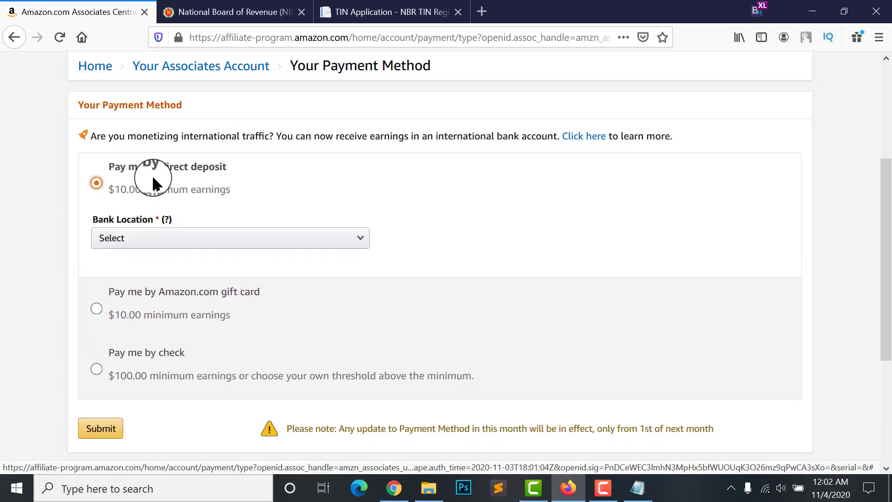
left_click(139, 236)
scroll(140, 289, "down", 1)
scroll(158, 325, "up", 1)
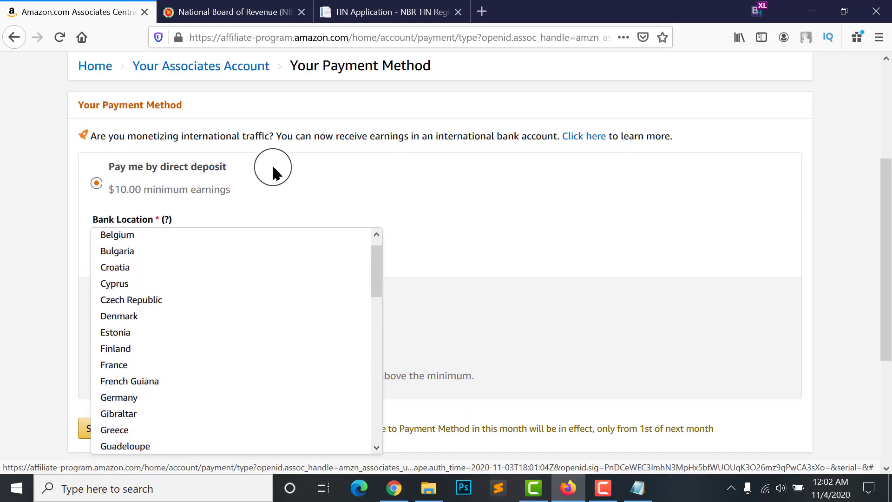
left_click(273, 169)
Reopen the Bank Location list and scroll through the countries, leaving it unset
scroll(200, 209, "down", 1)
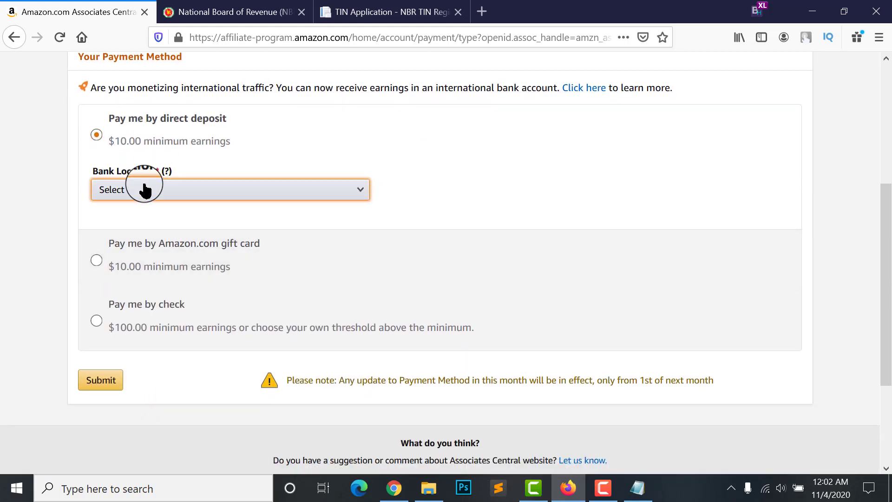
left_click(141, 189)
scroll(124, 325, "down", 1)
scroll(125, 328, "down", 9)
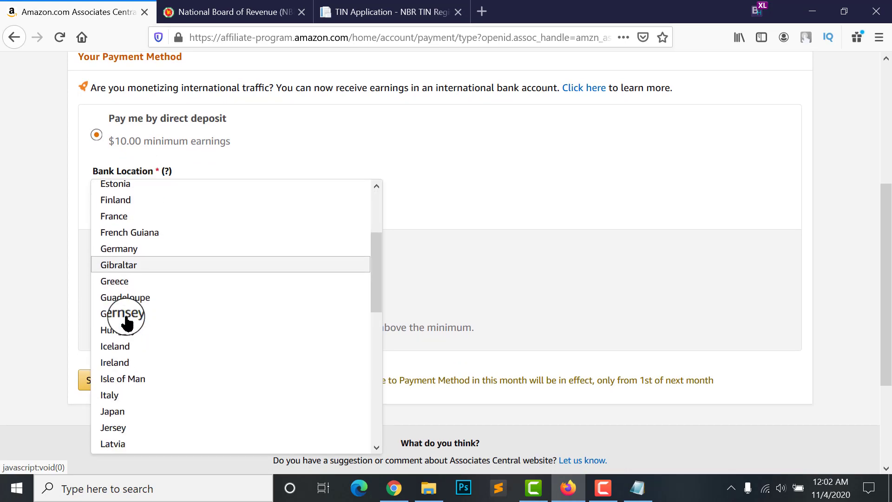
scroll(130, 332, "down", 2)
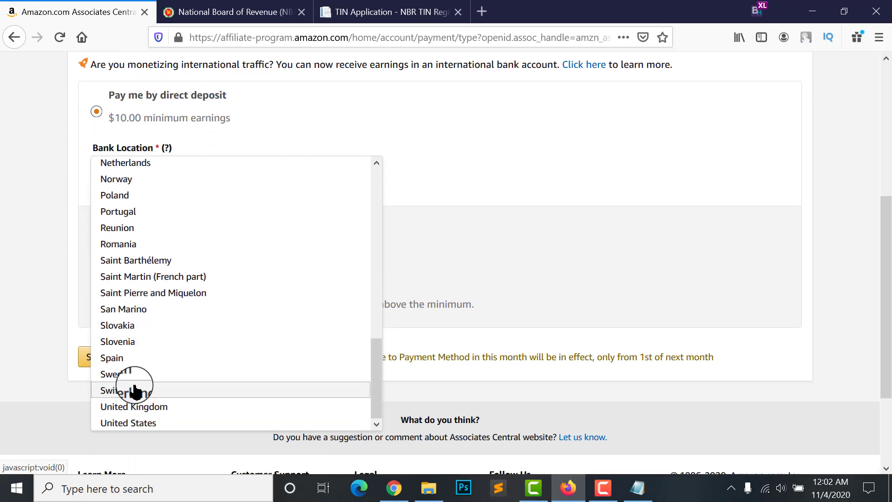
scroll(127, 313, "up", 7)
scroll(124, 237, "up", 4)
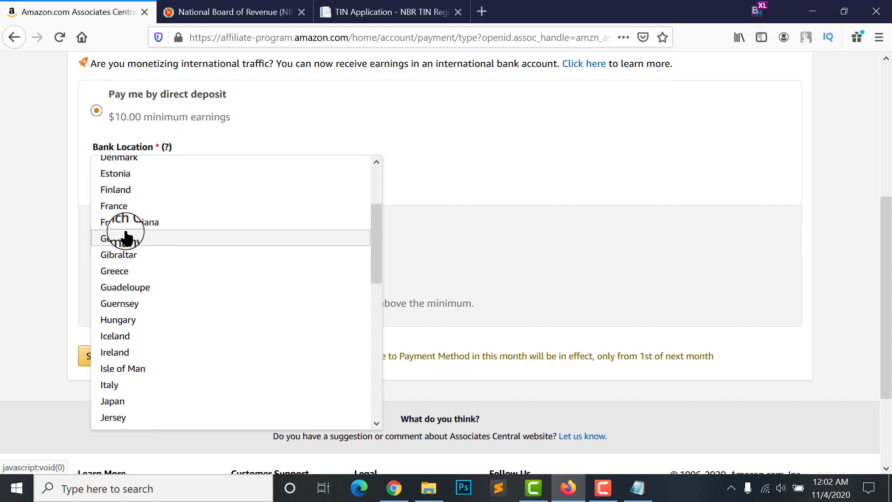
scroll(442, 229, "up", 1)
scroll(293, 181, "up", 2)
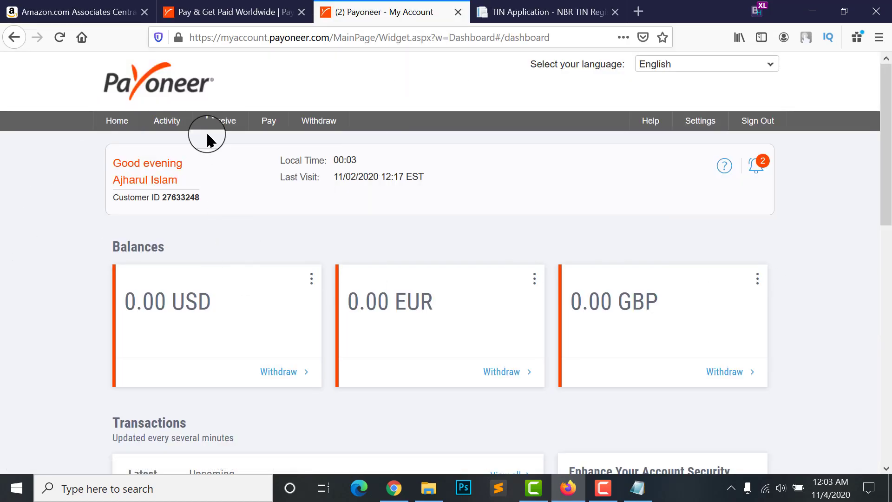
Open Payoneer's Global Payment Service page and review the approved GBP, EUR and USD accounts
mouse_move(212, 130)
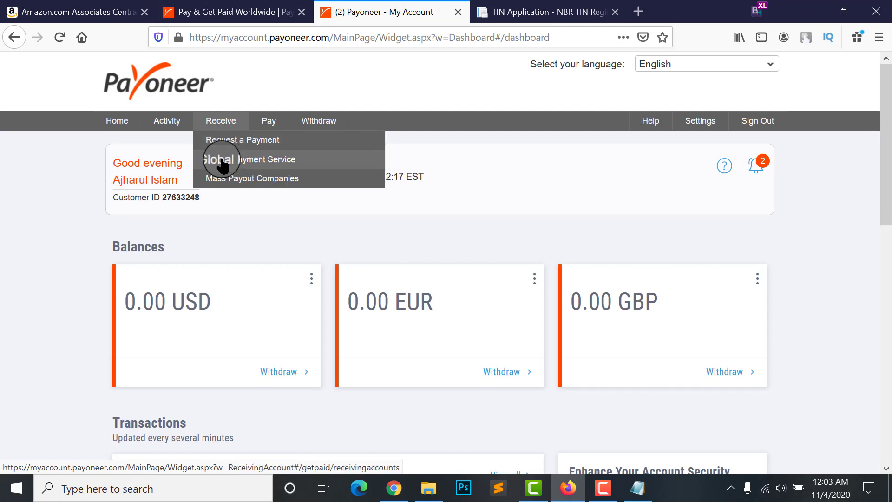
left_click(262, 163)
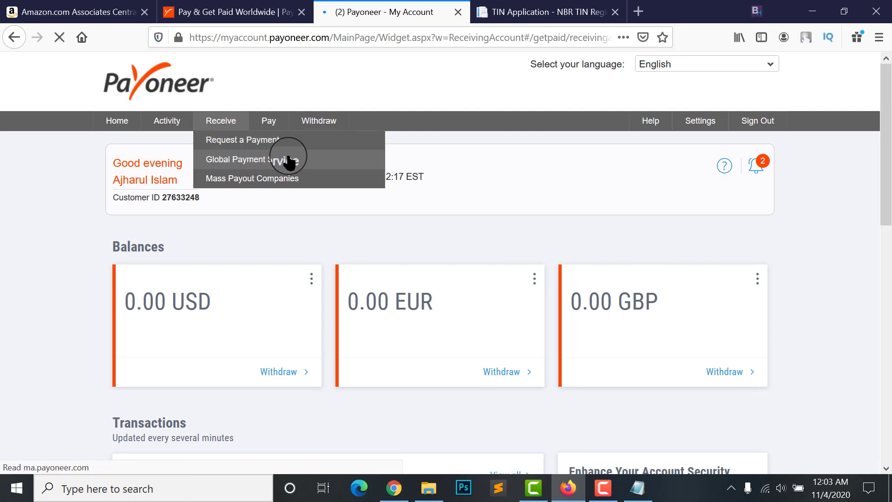
scroll(342, 250, "down", 3)
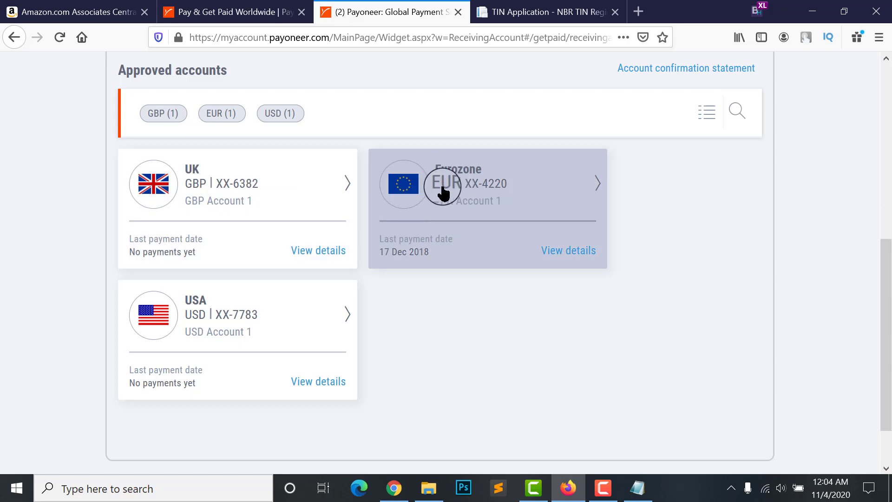
scroll(194, 361, "down", 2)
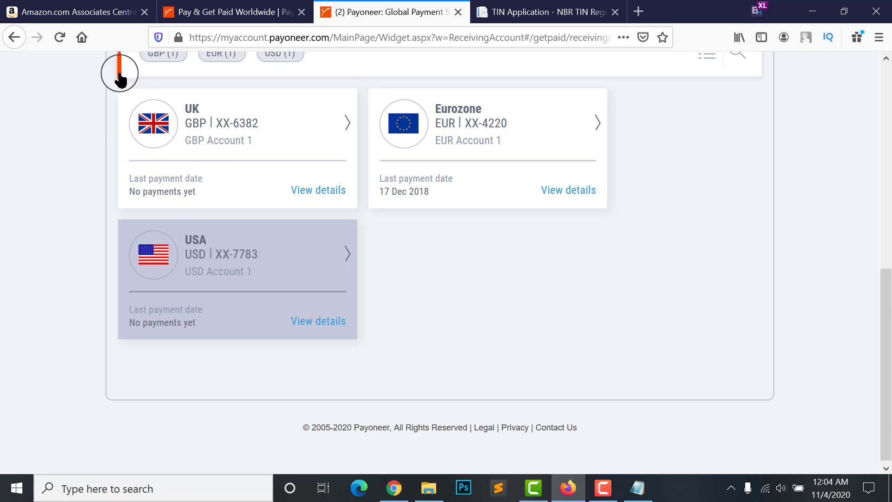
left_click(70, 11)
Set the Amazon Bank Location to United States
scroll(76, 251, "up", 1)
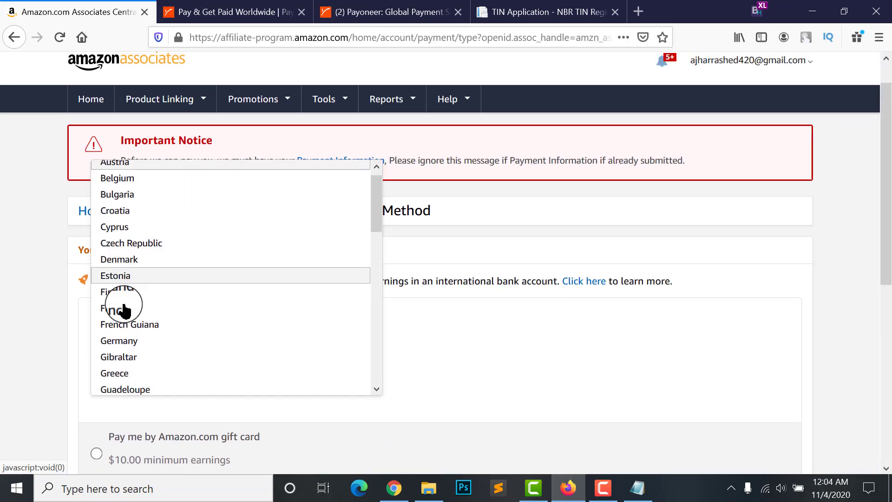
scroll(125, 316, "down", 2)
scroll(128, 330, "up", 2)
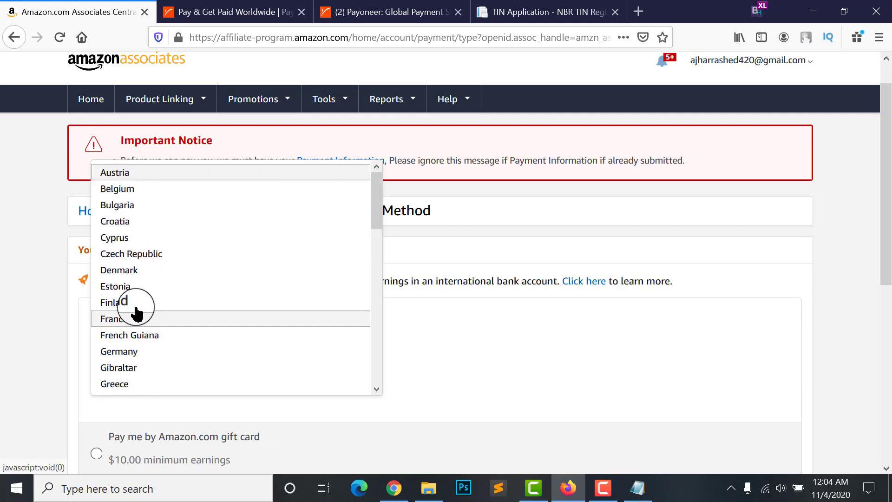
scroll(136, 313, "down", 10)
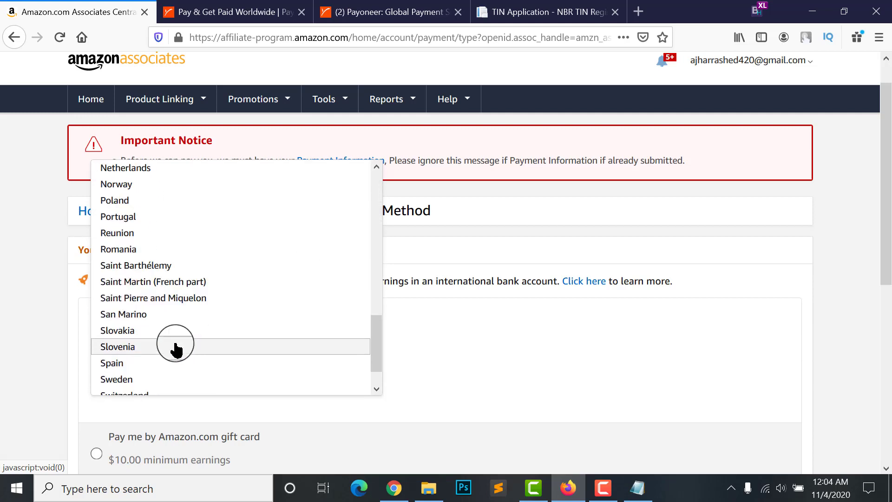
scroll(132, 369, "down", 3)
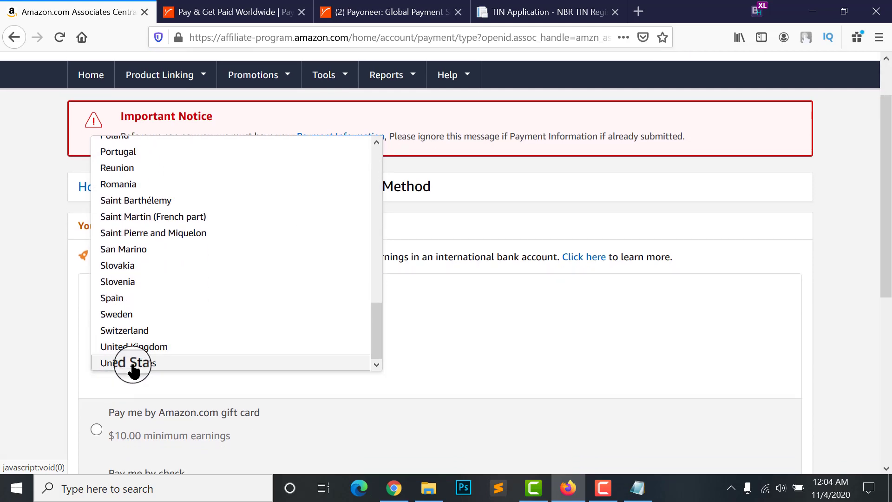
left_click(133, 371)
scroll(153, 348, "down", 3)
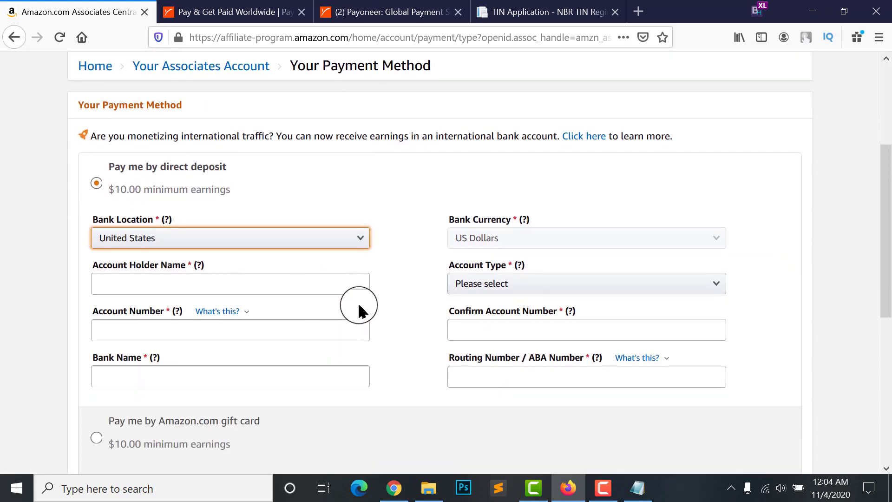
left_click(483, 242)
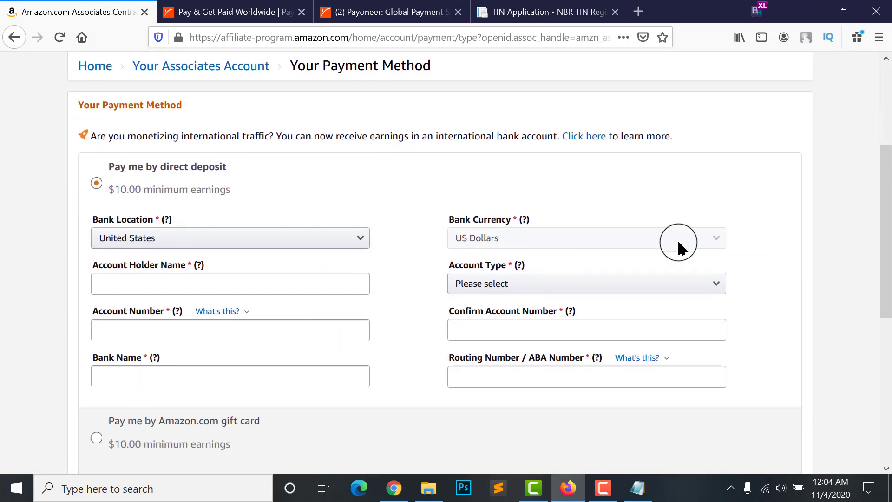
Open the Payoneer USA receiving account's bank details showing First Century Bank, CHECKING
left_click(273, 10)
left_click(357, 8)
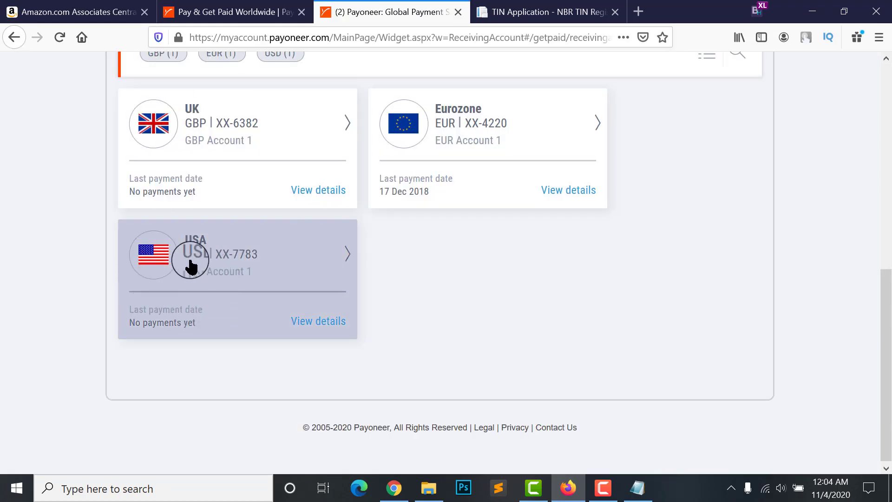
left_click(203, 265)
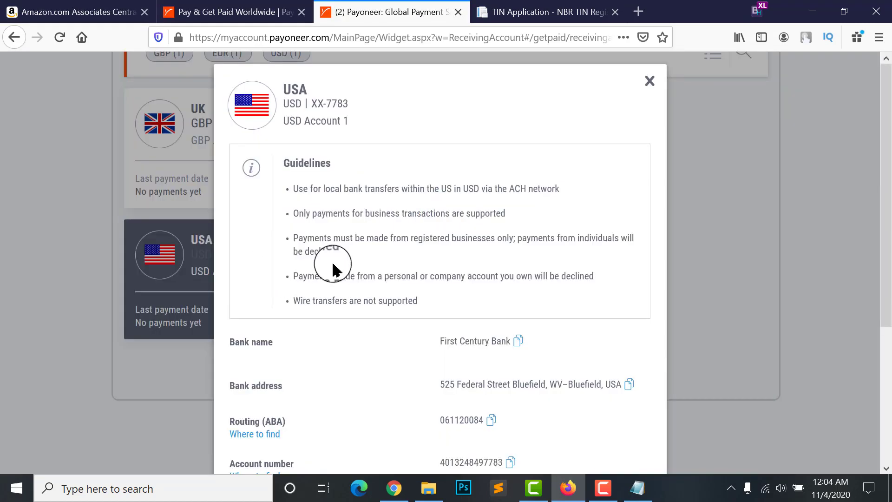
scroll(457, 322, "down", 3)
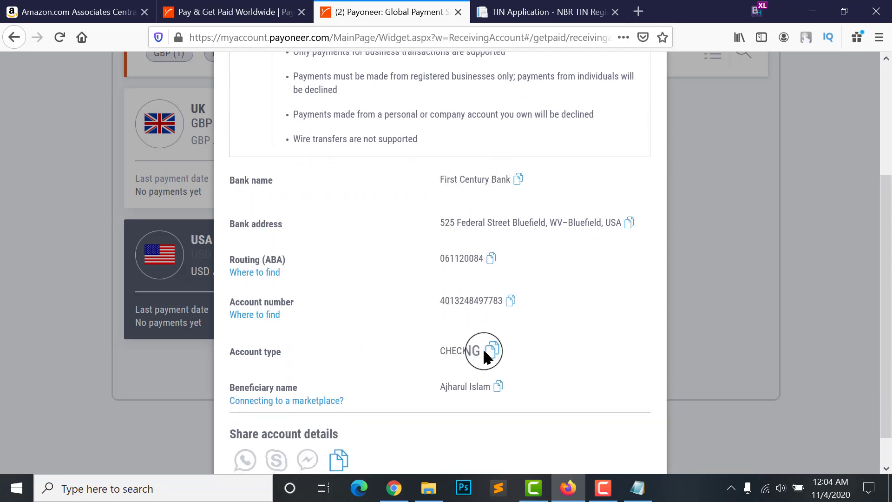
Enter the account holder's name, checking it against Payoneer's USA bank details
left_click(49, 12)
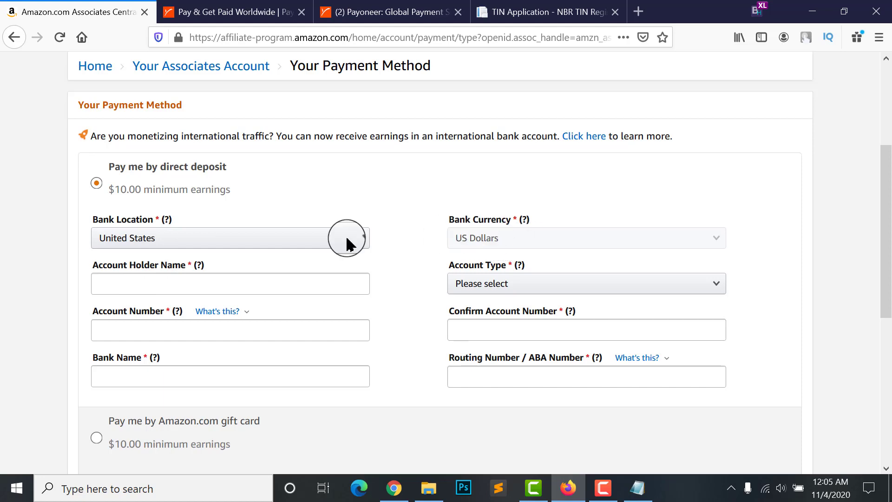
left_click(116, 284)
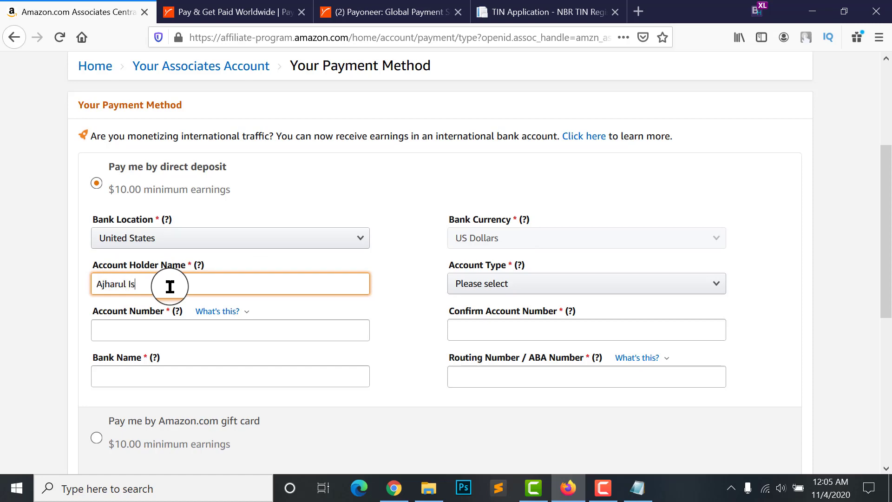
left_click(229, 12)
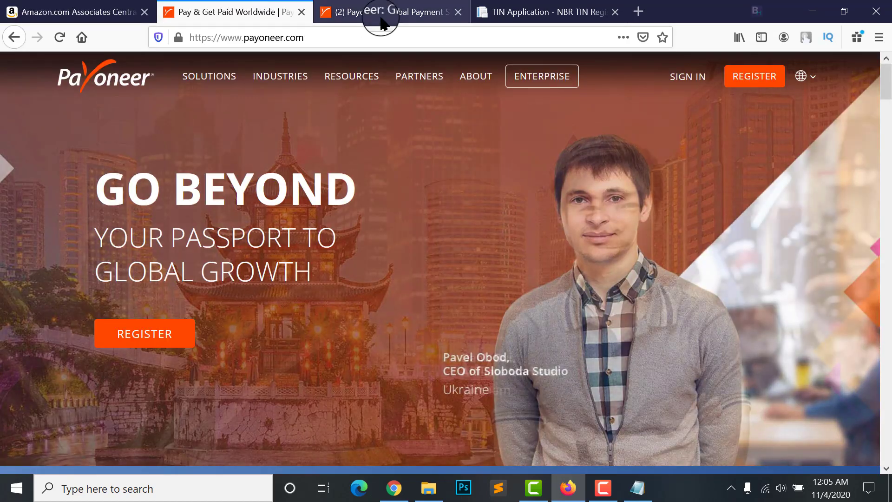
left_click(381, 7)
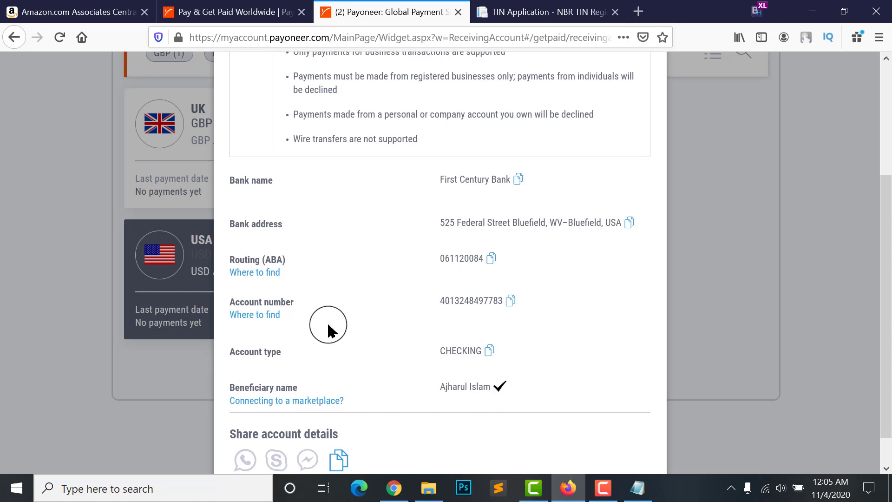
left_click(95, 12)
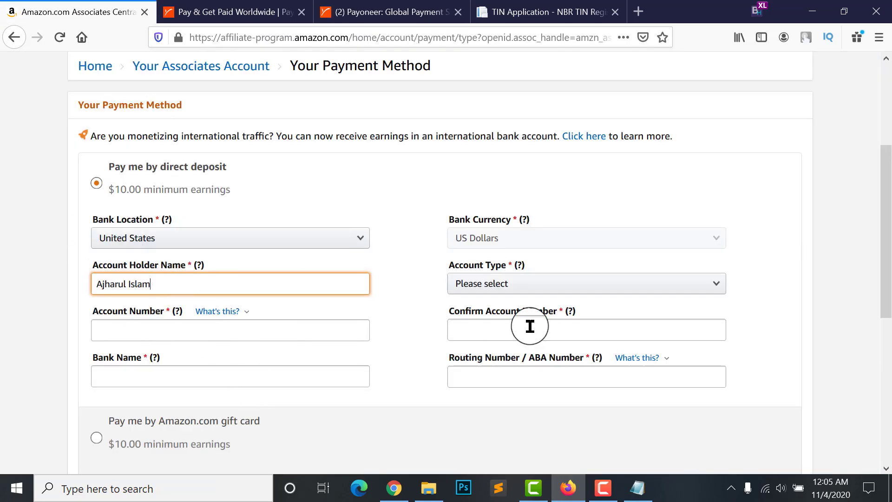
Set Account Type to Checking and re-check the Payoneer USA details
left_click(472, 279)
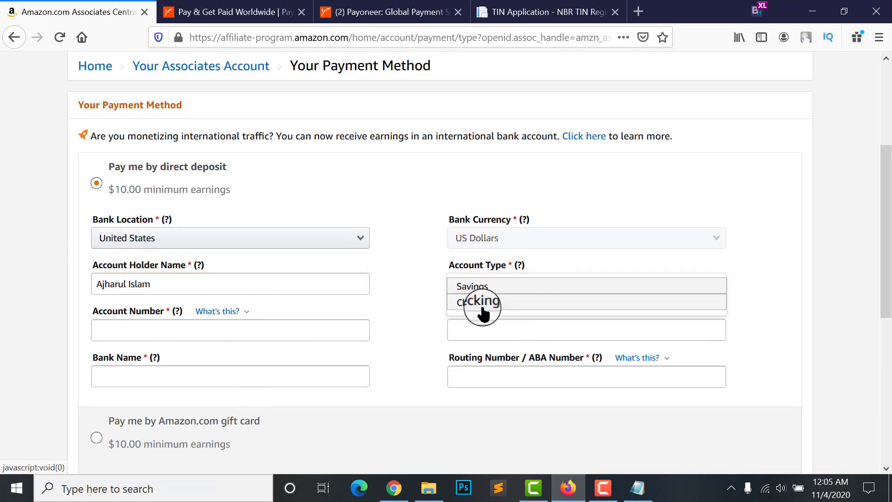
left_click(476, 301)
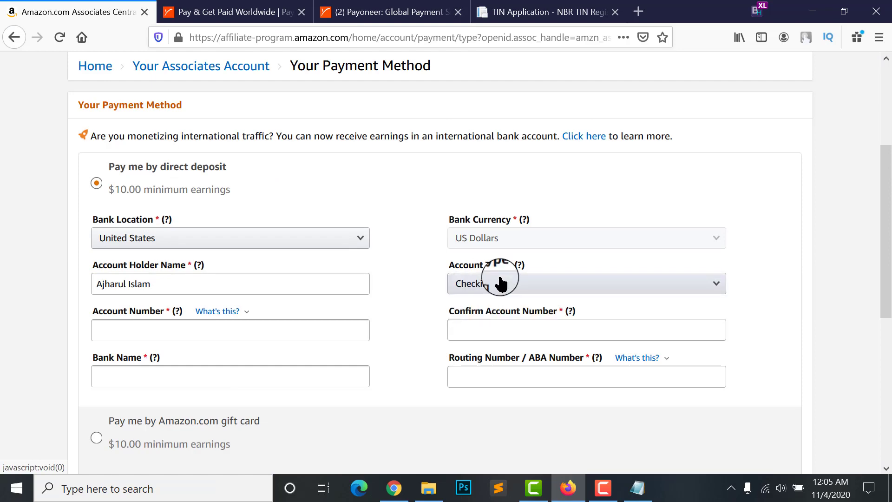
left_click(259, 10)
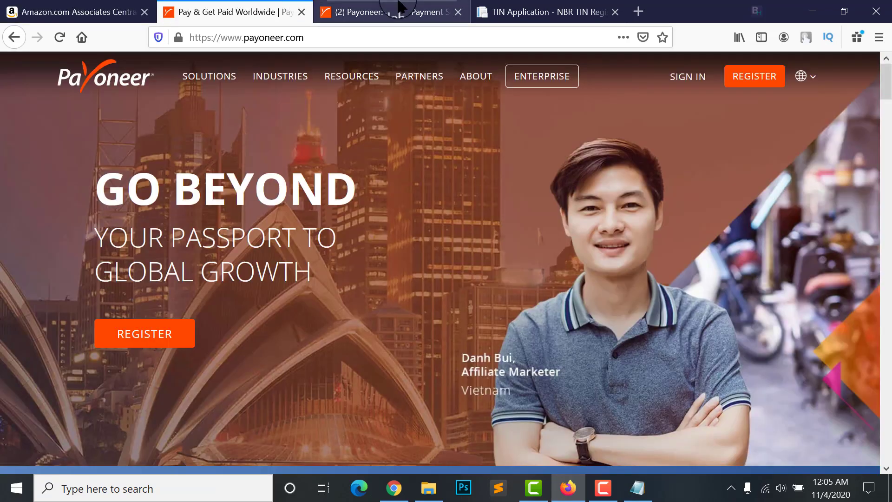
left_click(395, 11)
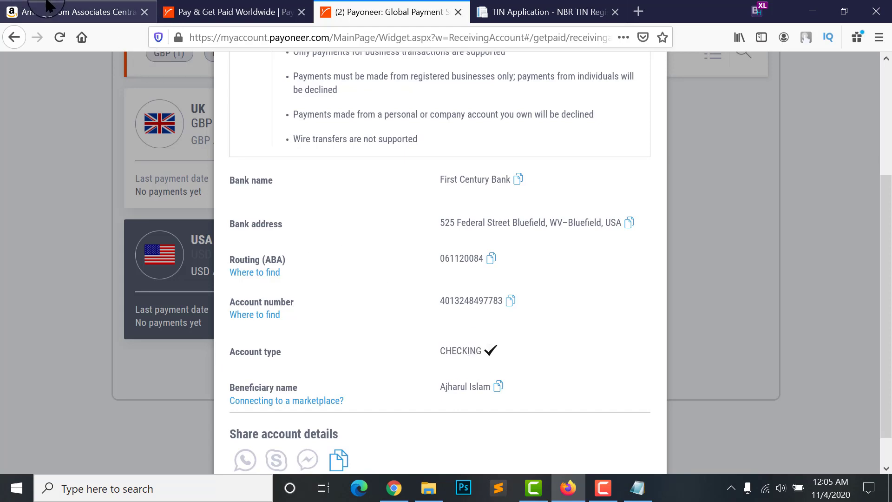
left_click(58, 10)
scroll(453, 318, "down", 1)
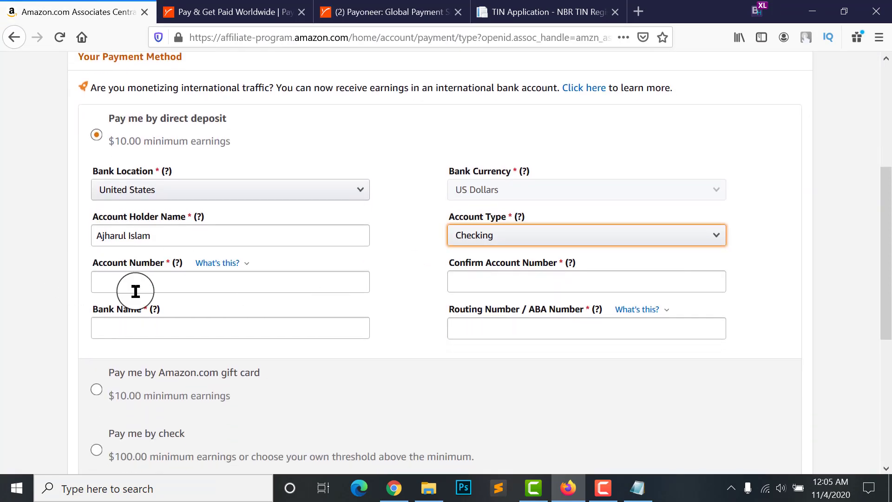
Paste the Payoneer account number into Account Number and Confirm Account Number
left_click(148, 278)
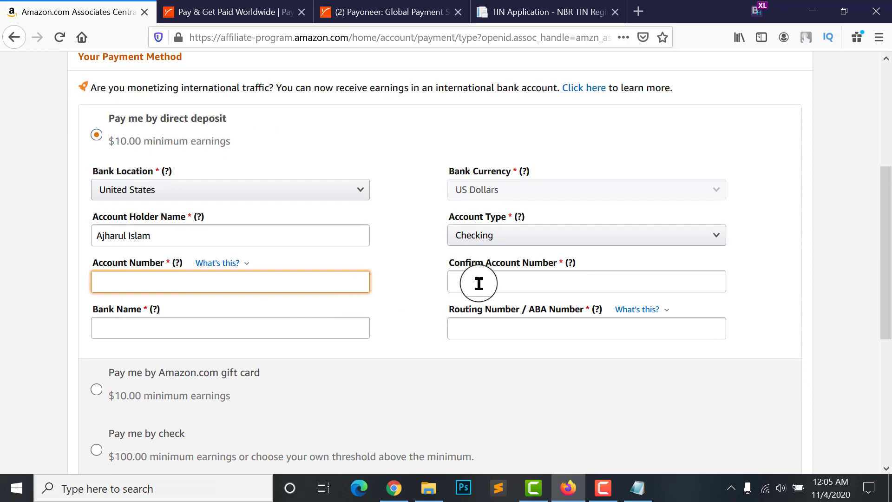
left_click(278, 13)
left_click(348, 12)
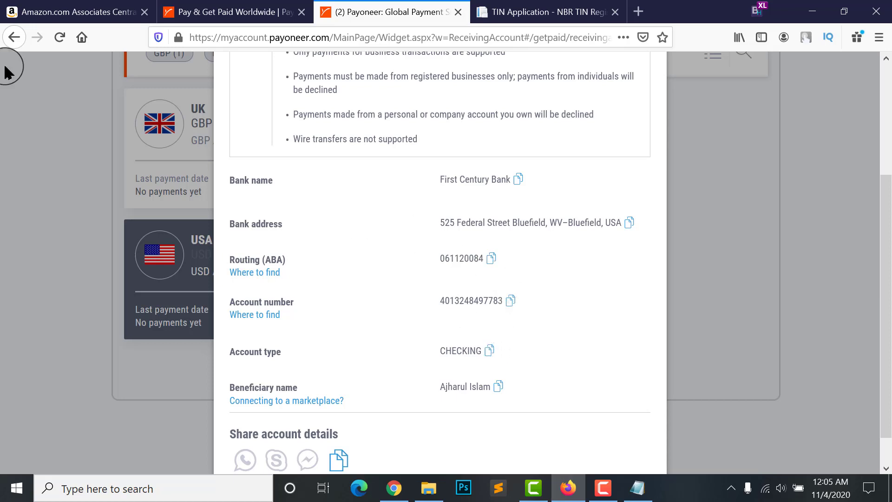
left_click(74, 12)
left_click(250, 278)
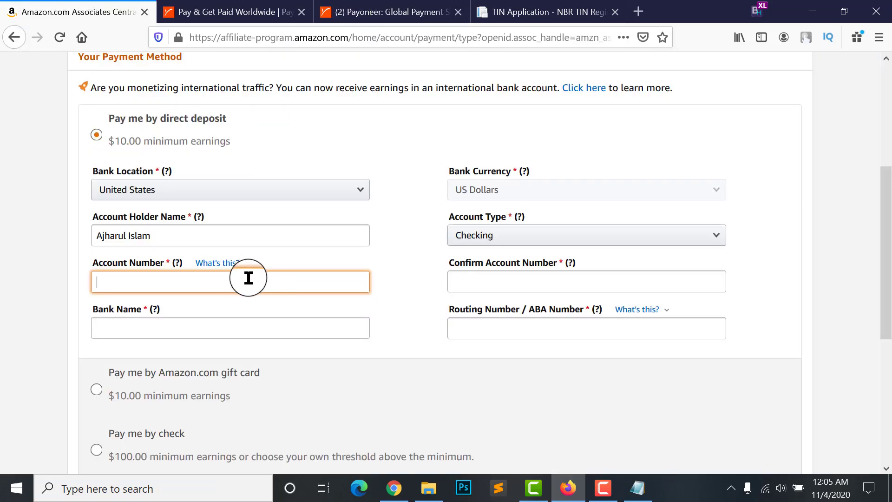
key("ctrl+v")
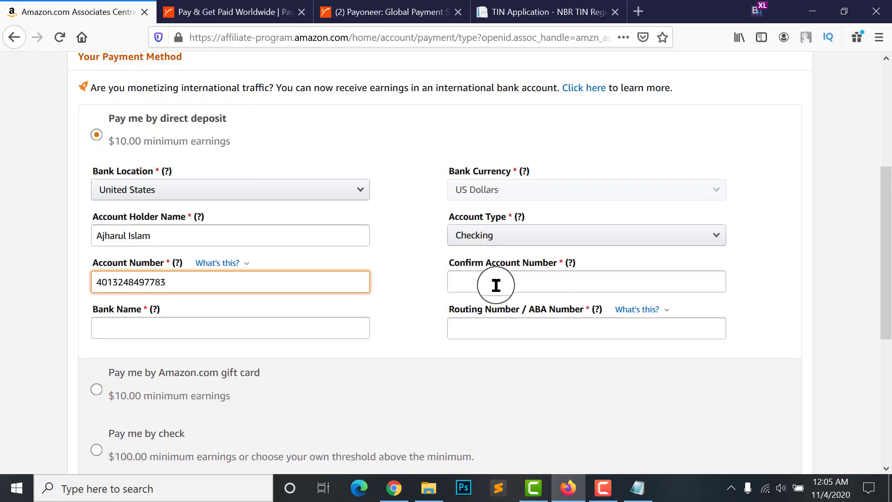
left_click(496, 286)
key("ctrl+v")
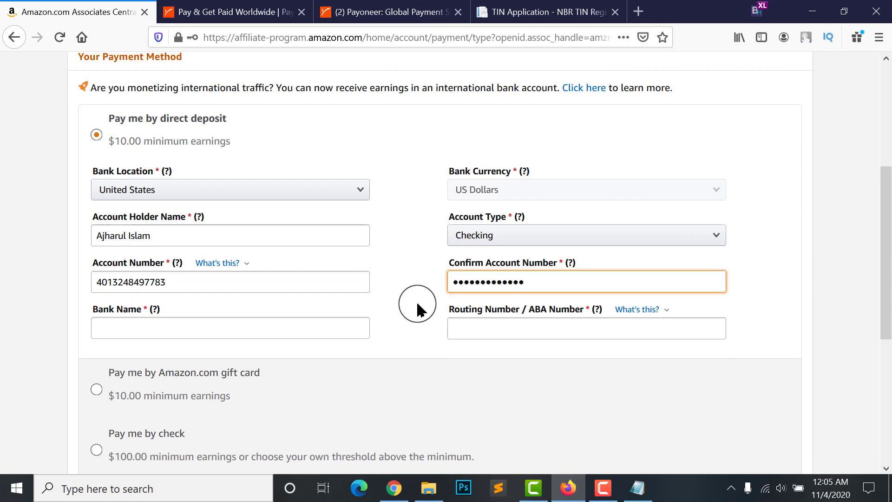
key("Tab")
scroll(409, 304, "down", 1)
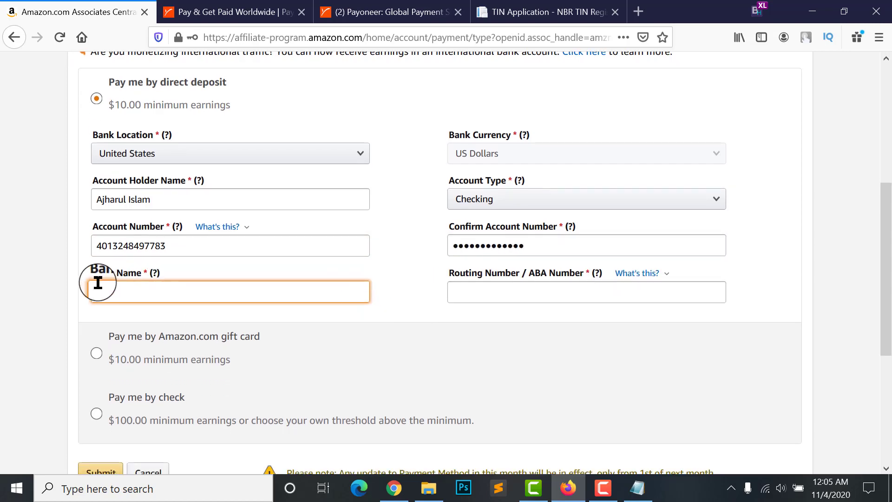
Copy the bank name from Payoneer and paste 'First Century Bank' into Bank Name
left_click(230, 12)
left_click(390, 12)
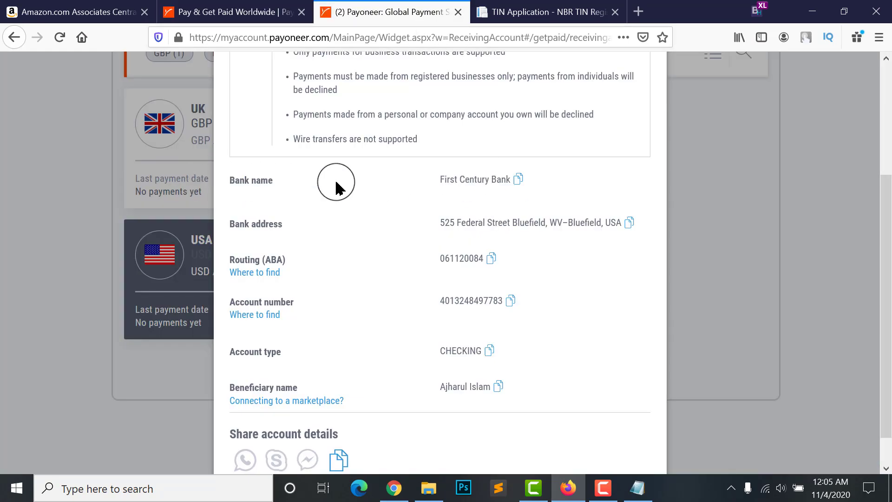
left_click(517, 180)
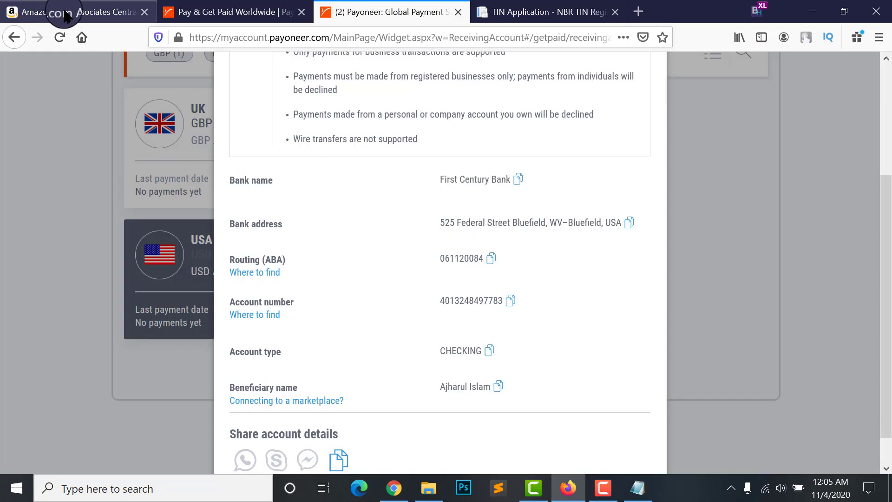
left_click(65, 14)
key("ctrl+v")
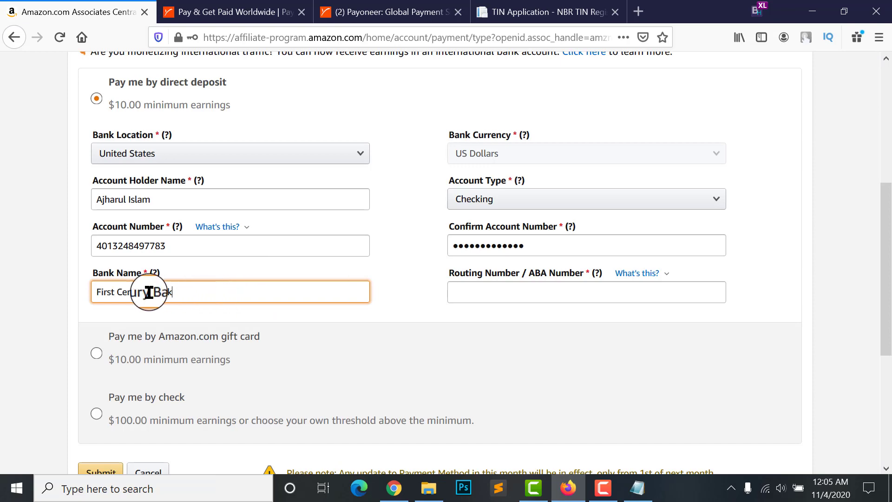
Revisit Payoneer's bank details, then select Pay me by Amazon.com gift card
left_click(253, 12)
left_click(367, 12)
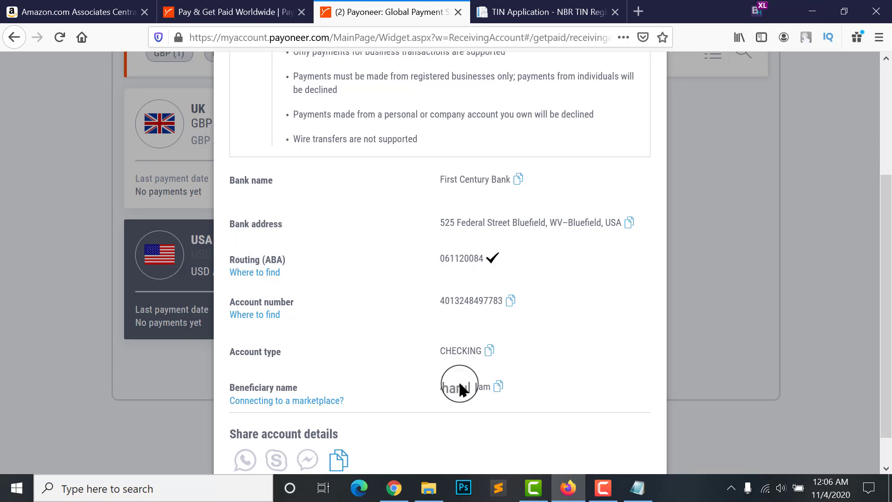
left_click(65, 12)
left_click(484, 288)
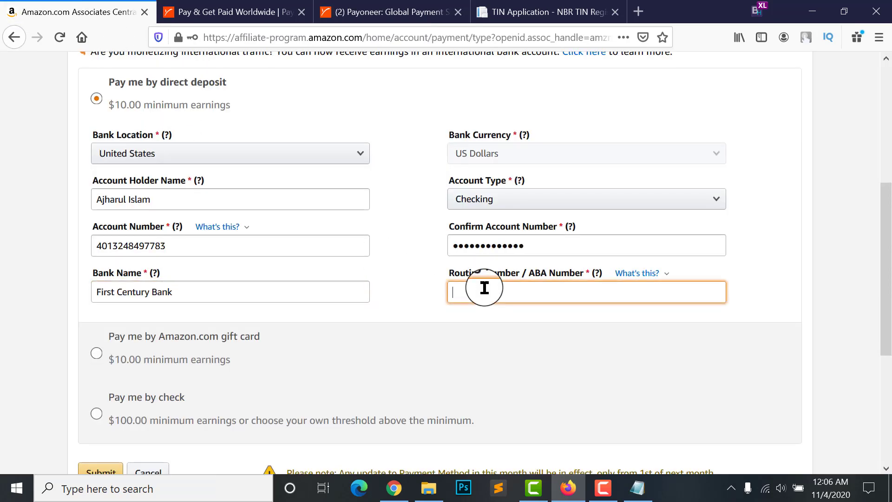
left_click(491, 341)
scroll(420, 260, "up", 3)
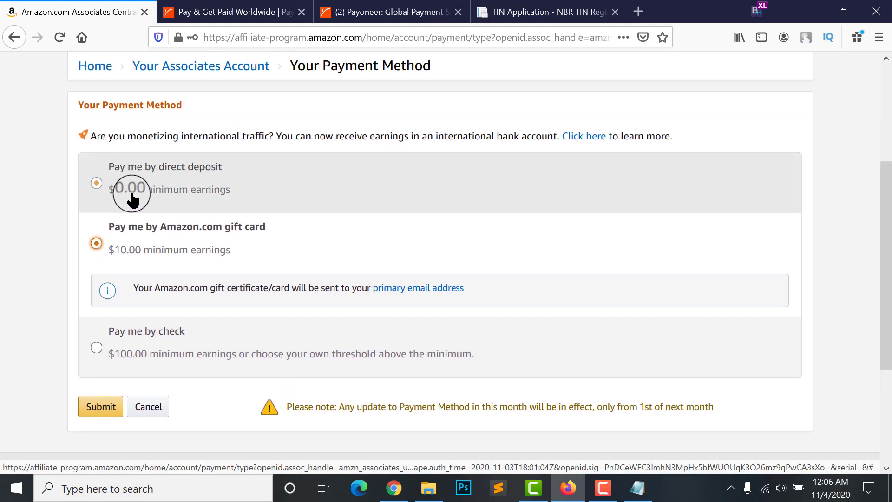
Re-select direct deposit, then close Payoneer's USA account details and return to Amazon
left_click(225, 174)
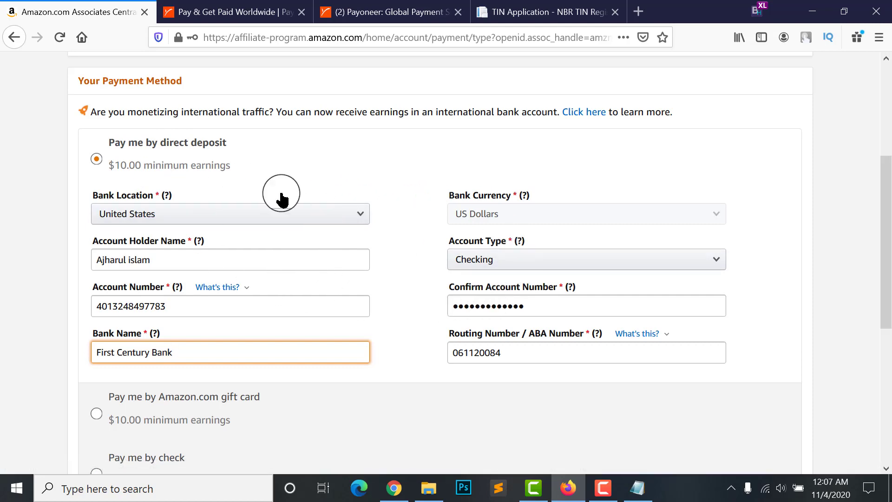
left_click(216, 7)
left_click(394, 13)
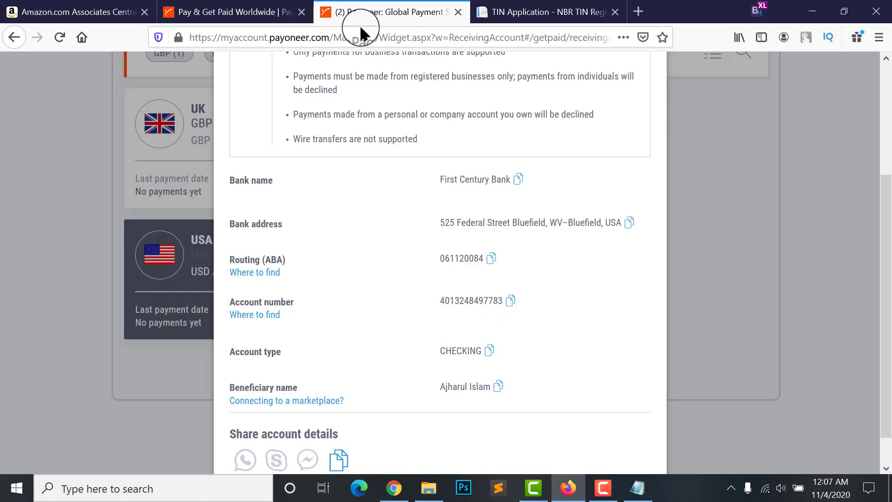
scroll(706, 189, "up", 4)
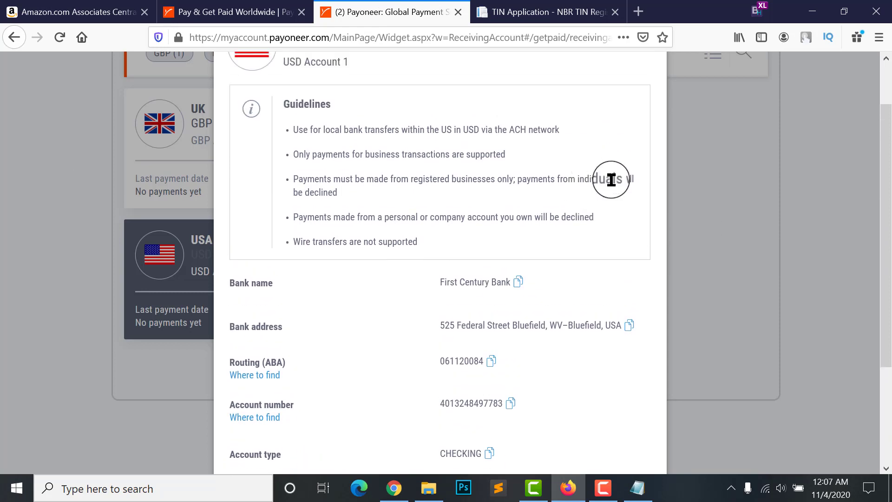
left_click(649, 82)
scroll(675, 221, "up", 8)
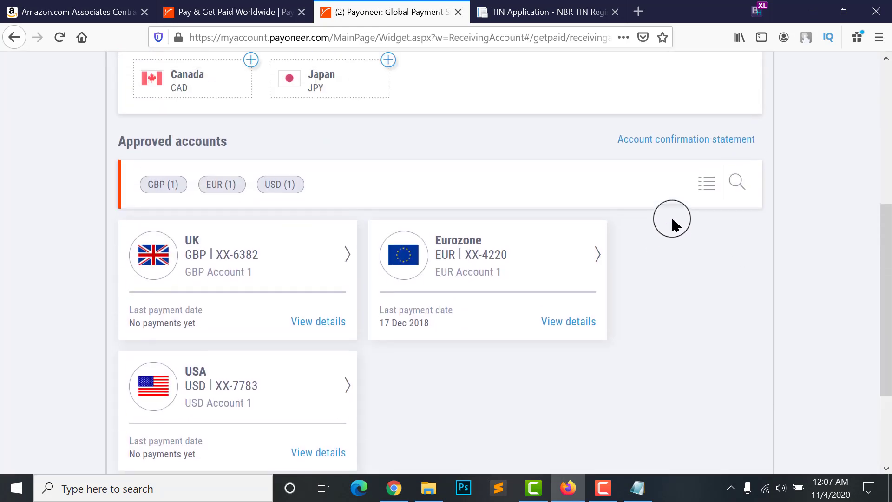
scroll(347, 222, "up", 2)
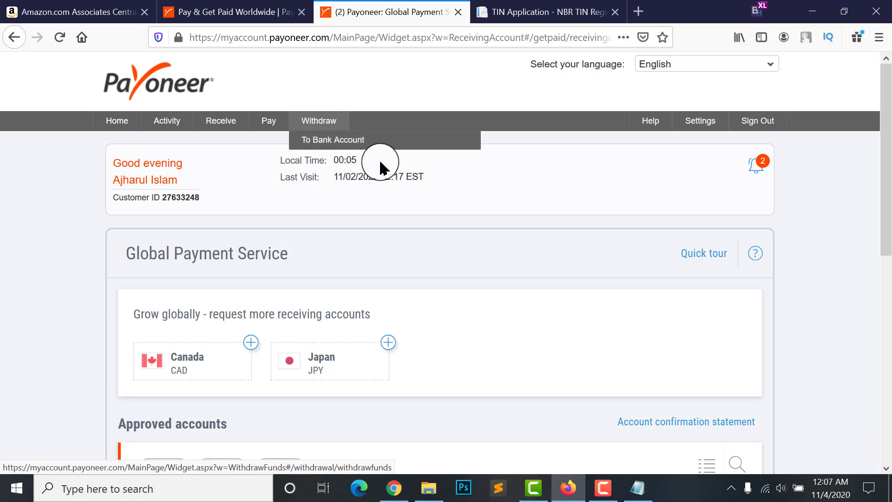
key("ctrl+1")
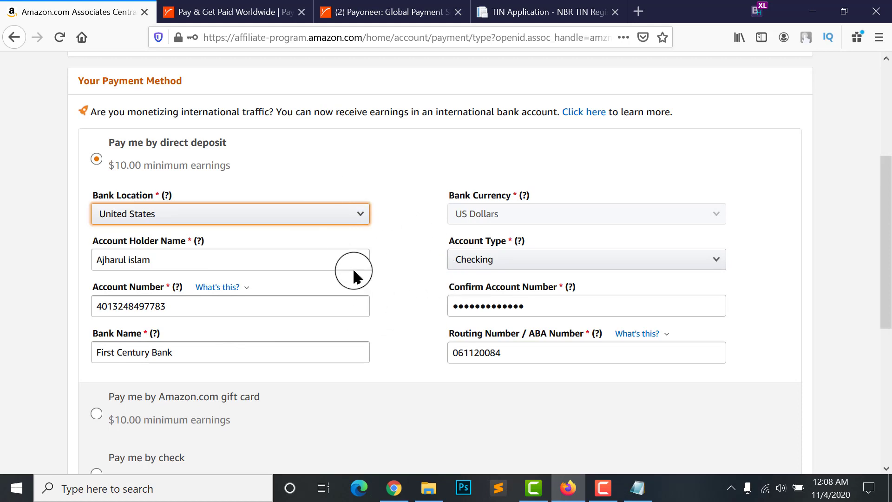
Confirm the Bank Location dropdown still shows United States
left_click(319, 221)
scroll(281, 305, "up", 8)
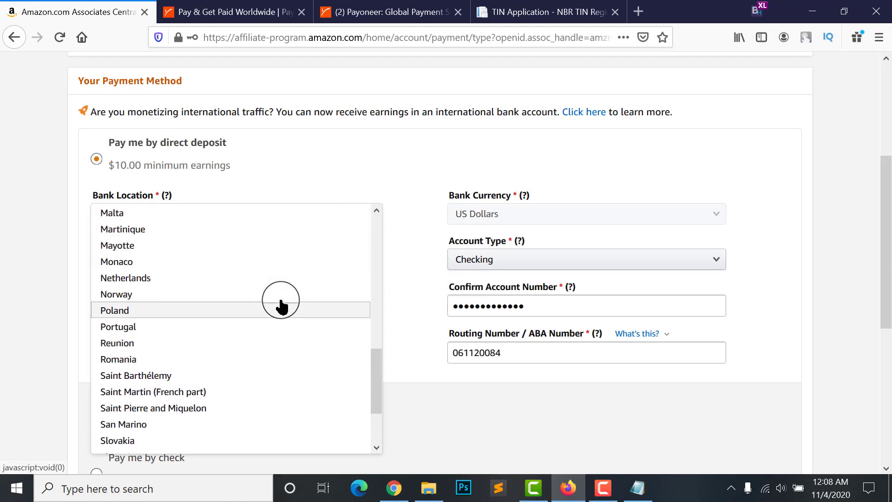
scroll(144, 255, "up", 4)
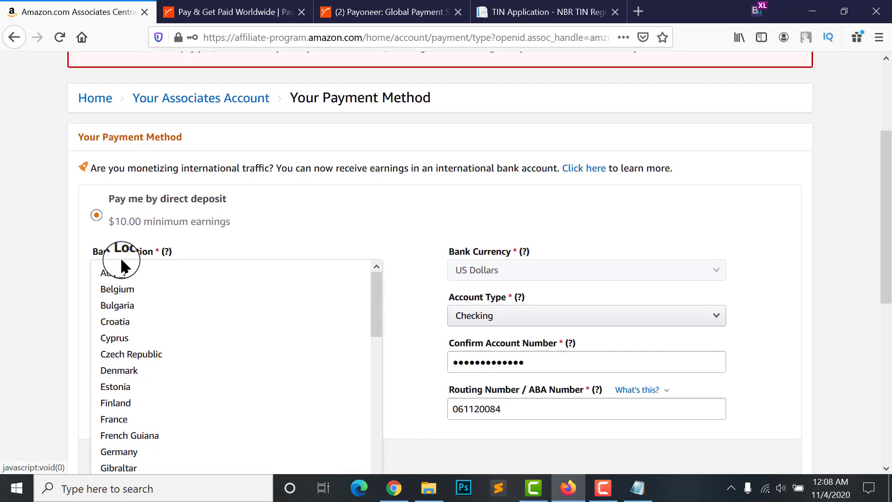
scroll(124, 356, "down", 3)
left_click(3, 341)
Glance at the Payoneer account page, then submit the direct-deposit payment details
scroll(209, 239, "down", 1)
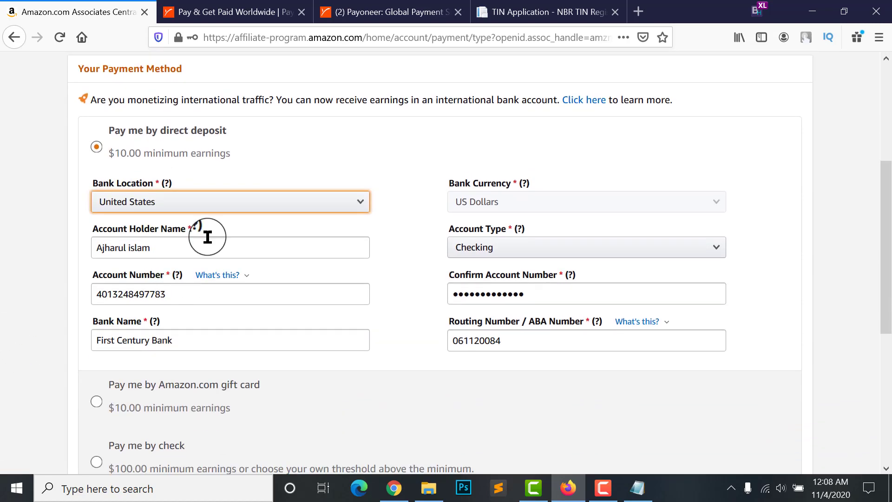
left_click(223, 11)
left_click(388, 7)
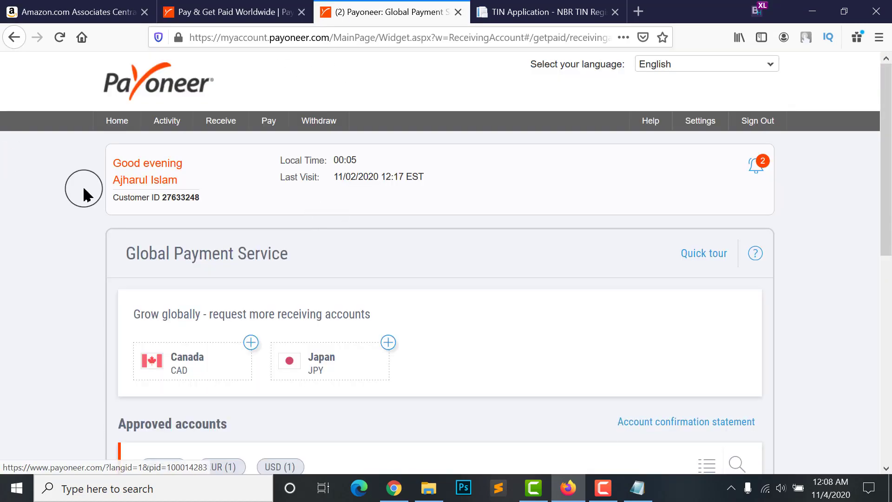
mouse_move(312, 121)
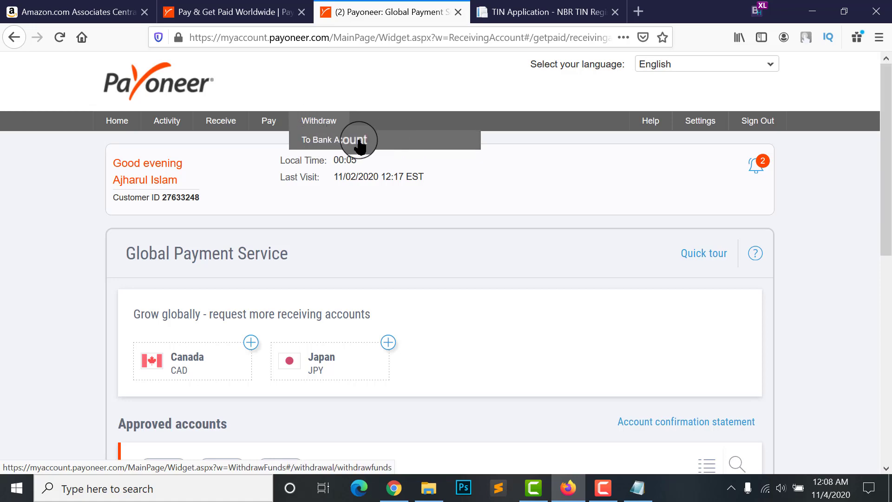
left_click(75, 12)
scroll(258, 159, "down", 1)
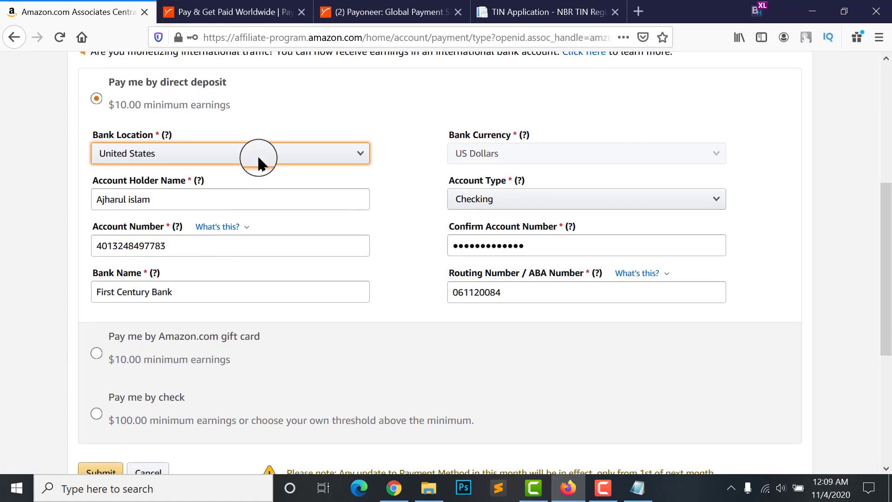
scroll(259, 233, "down", 3)
left_click(270, 262)
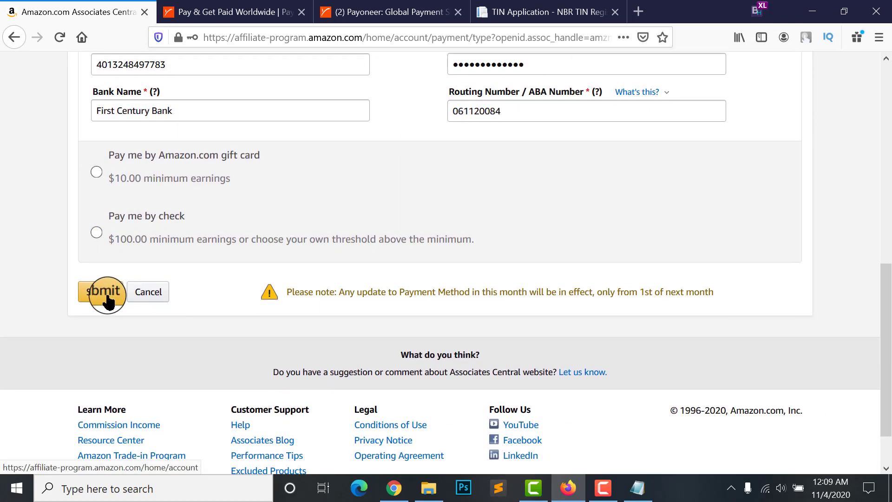
left_click(100, 292)
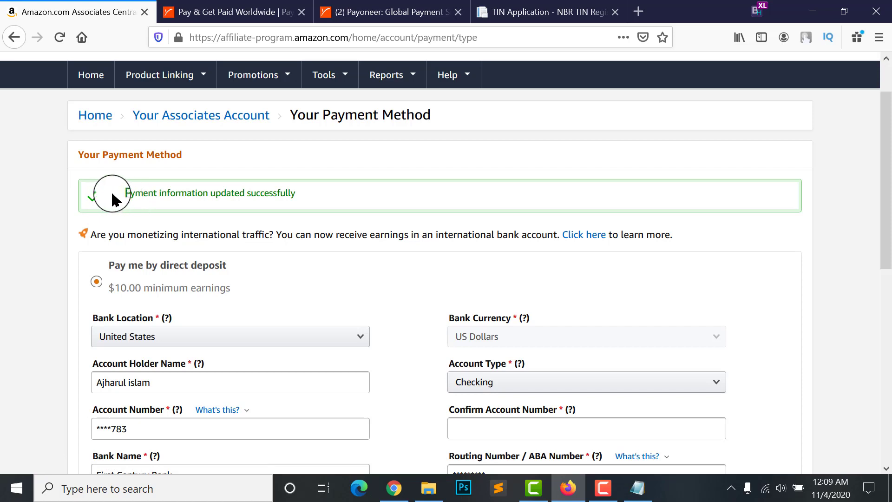
Select the payment-updated confirmation text and scroll through the Associates home page
left_click_drag(305, 200, 103, 205)
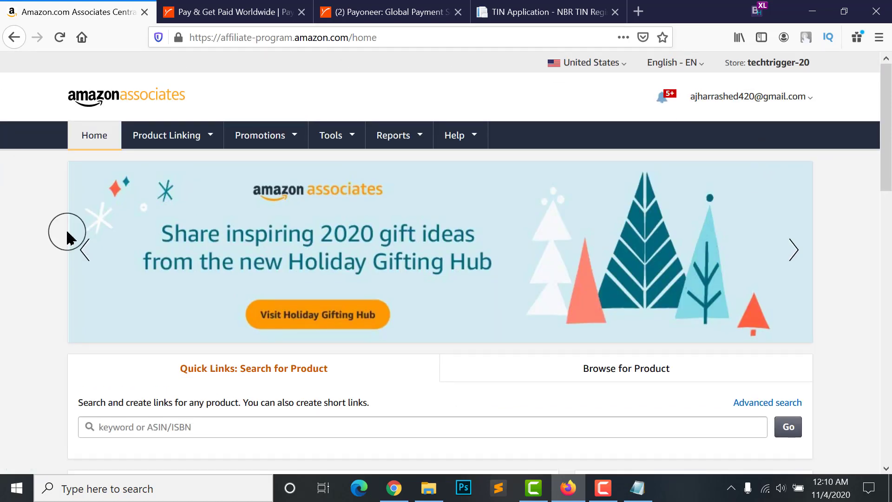
scroll(472, 239, "down", 5)
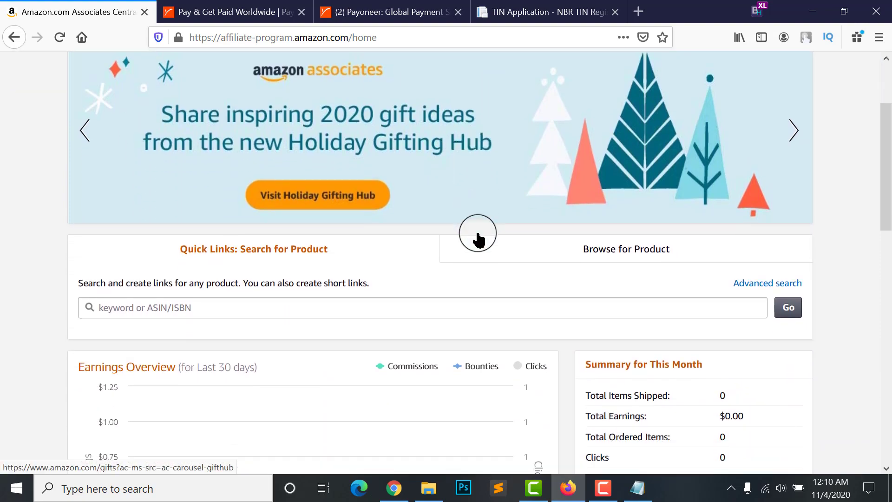
scroll(281, 216, "down", 6)
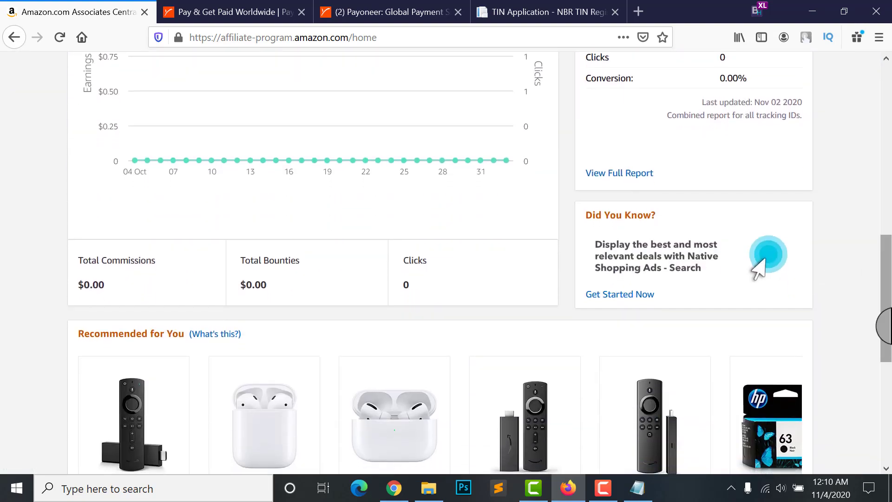
left_click_drag(882, 308, 885, 150)
scroll(748, 310, "up", 2)
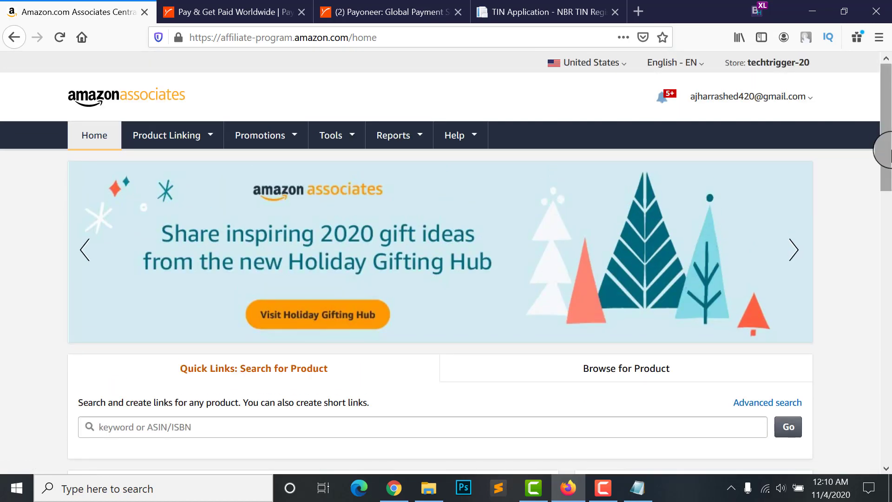